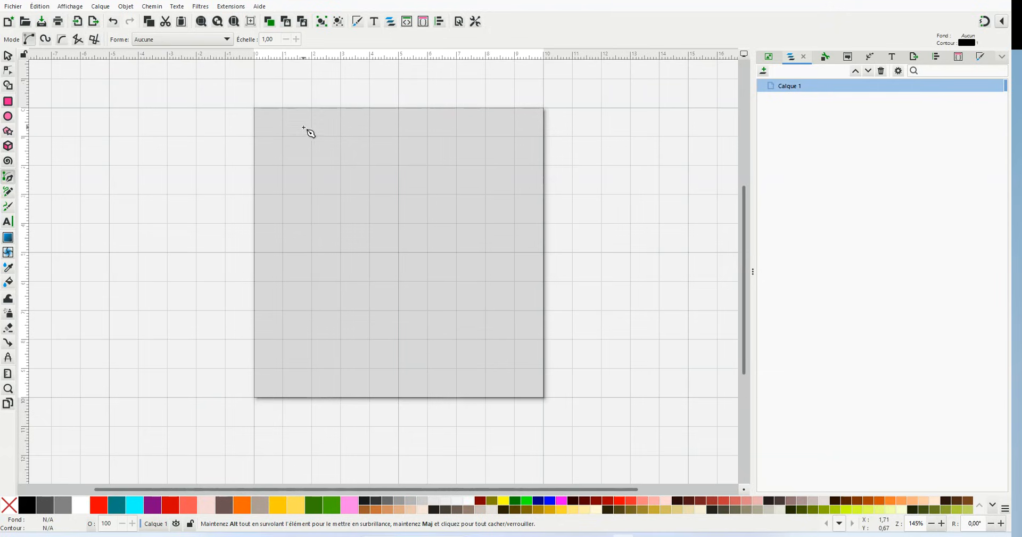
# Draw a straight horizontal path about 1 cm long, from X 1, Y 2 to X 2, Y 2 cm on the page
pyautogui.scroll(3, 305, 136)
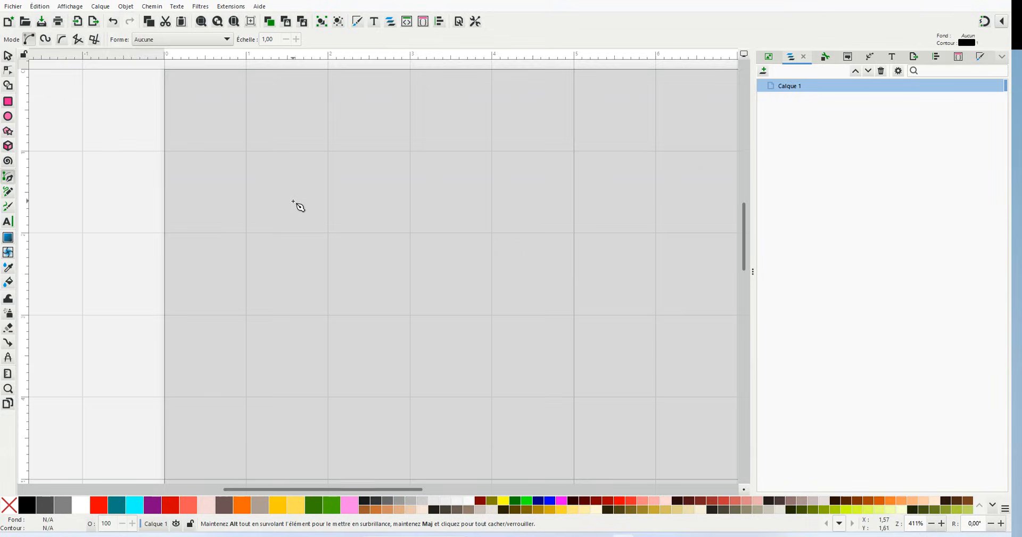
pyautogui.scroll(2, 293, 202)
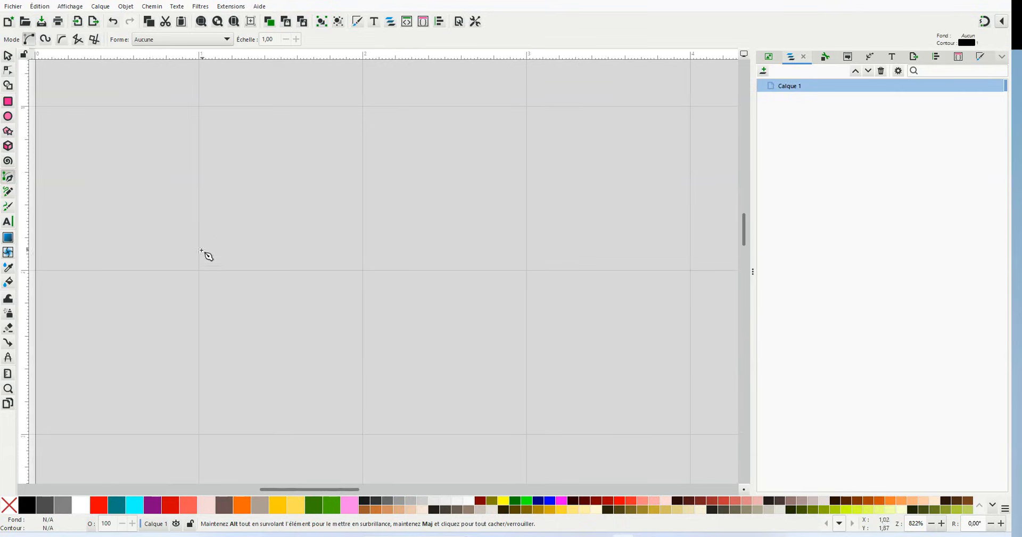
pyautogui.click(199, 271)
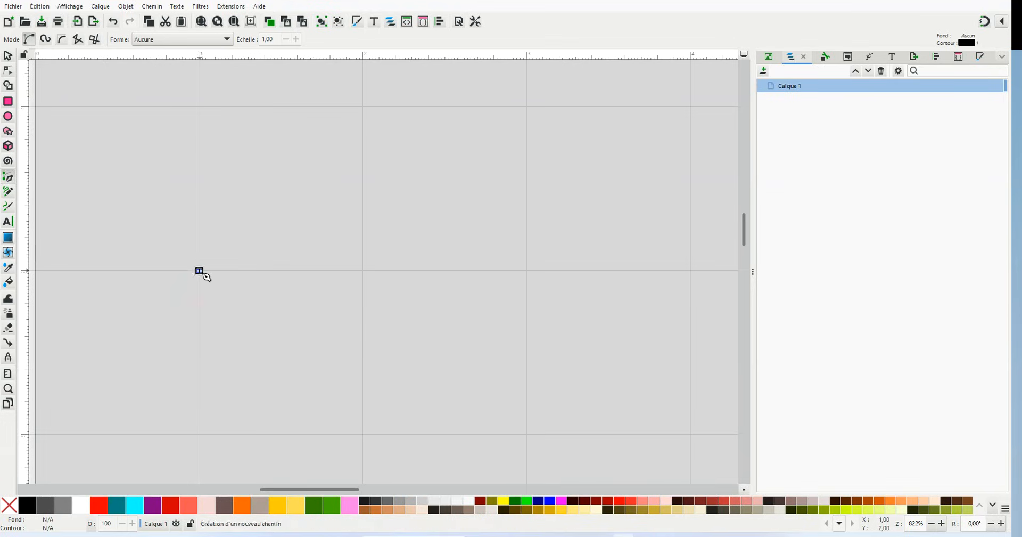
pyautogui.doubleClick(364, 271)
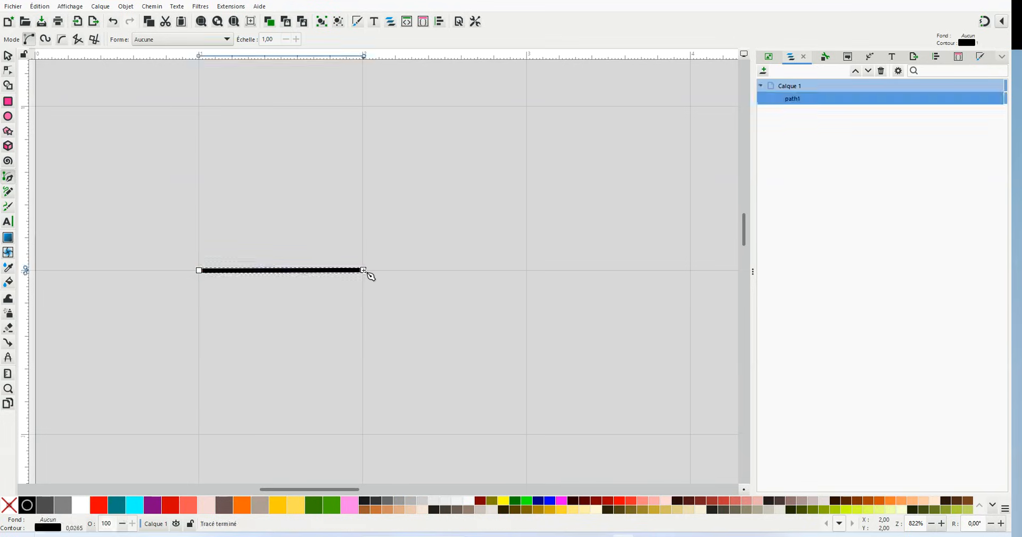
# Enable snapping and bend the horizontal line into a symmetrical semicircular arch with both end handles pointing straight up
pyautogui.click(986, 21)
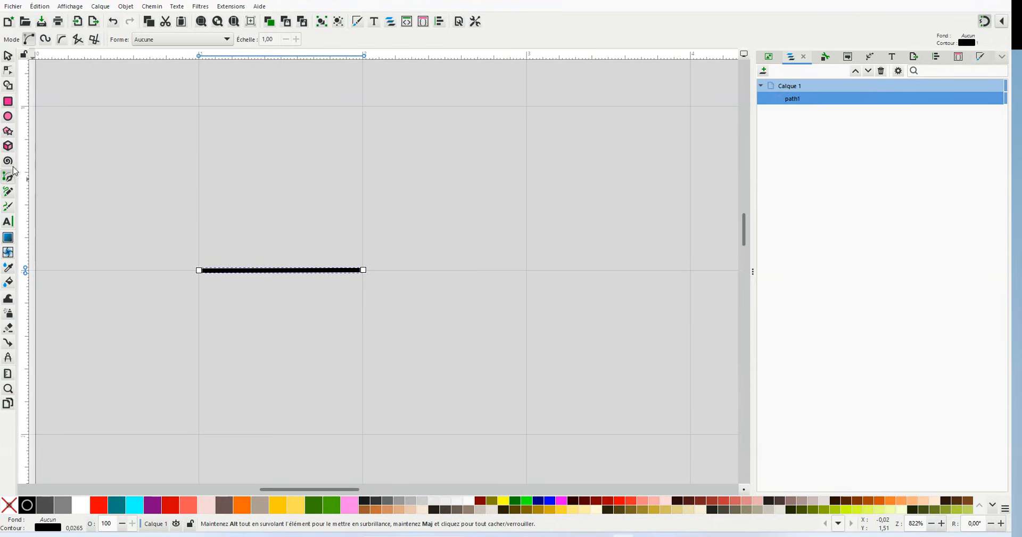
pyautogui.click(9, 73)
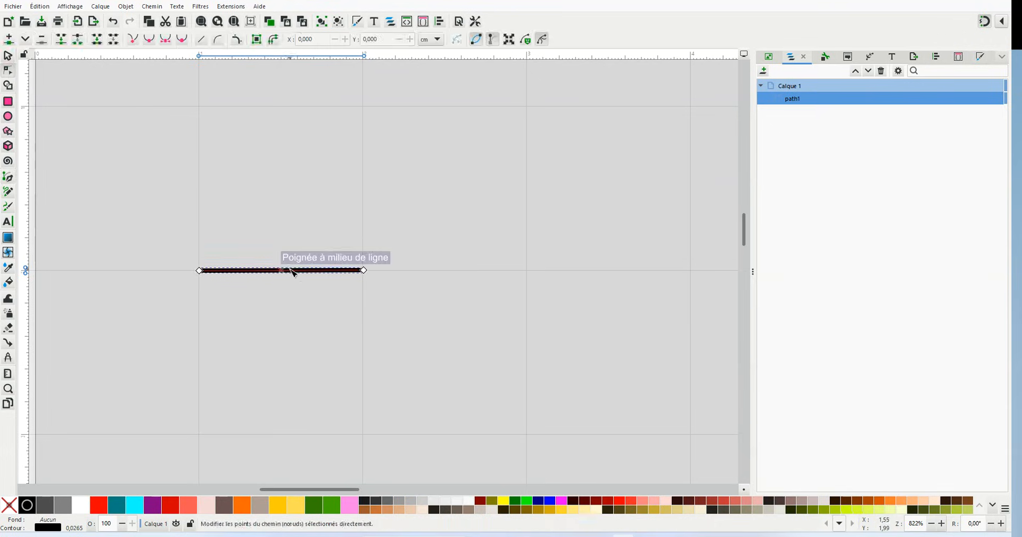
pyautogui.moveTo(281, 272); pyautogui.dragTo(281, 185)
pyautogui.click(365, 272)
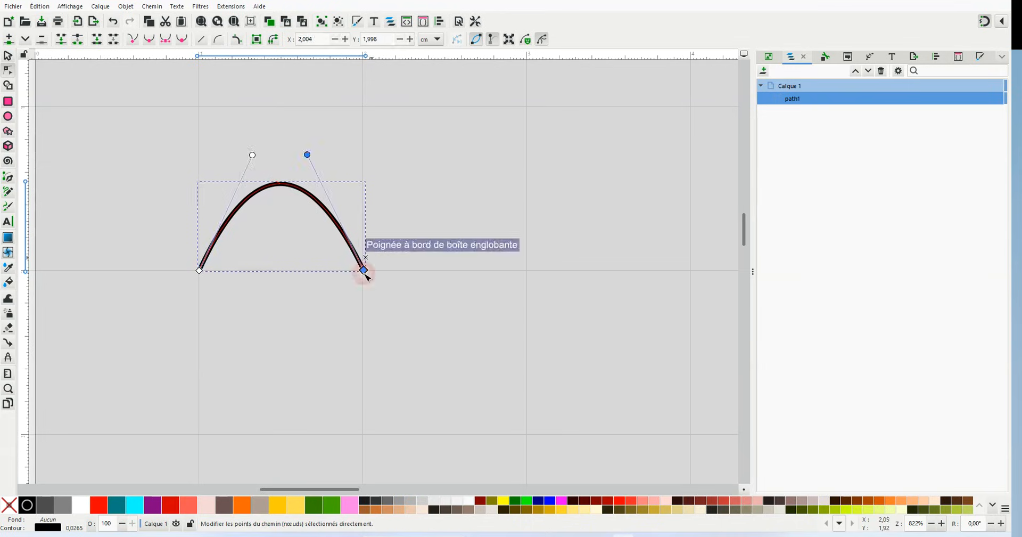
pyautogui.moveTo(309, 155); pyautogui.dragTo(371, 152)
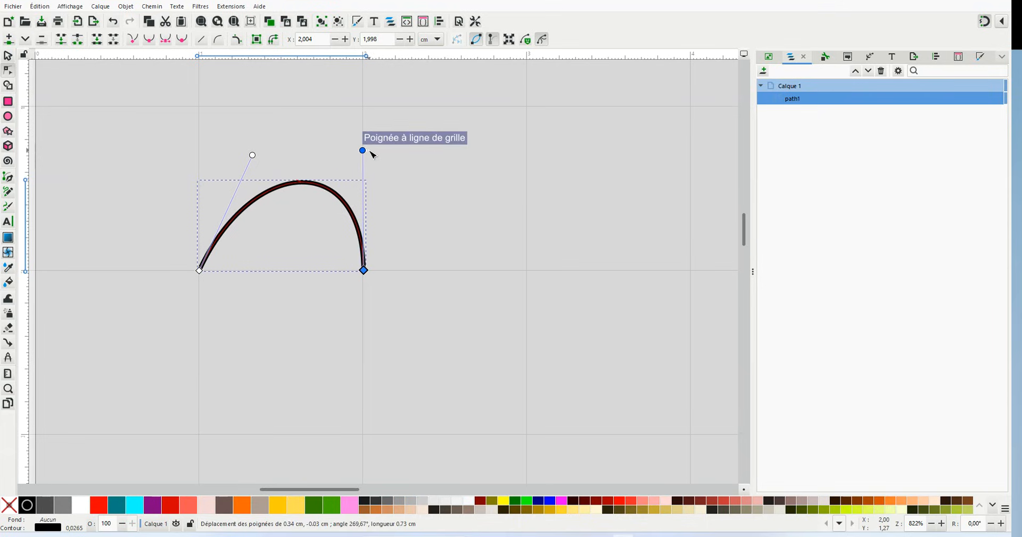
pyautogui.moveTo(252, 155); pyautogui.dragTo(201, 170)
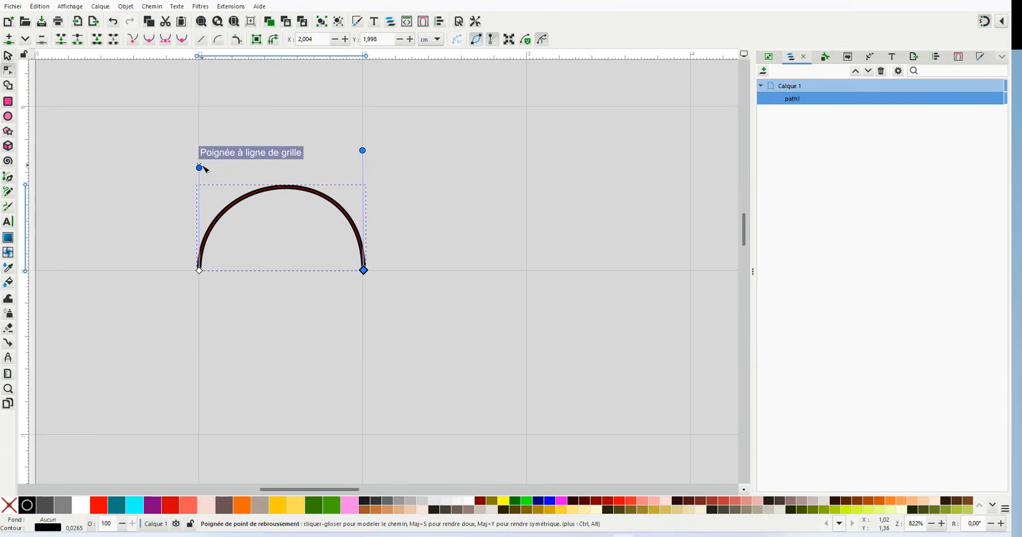
pyautogui.moveTo(201, 170); pyautogui.dragTo(201, 155)
pyautogui.moveTo(363, 151); pyautogui.dragTo(364, 154)
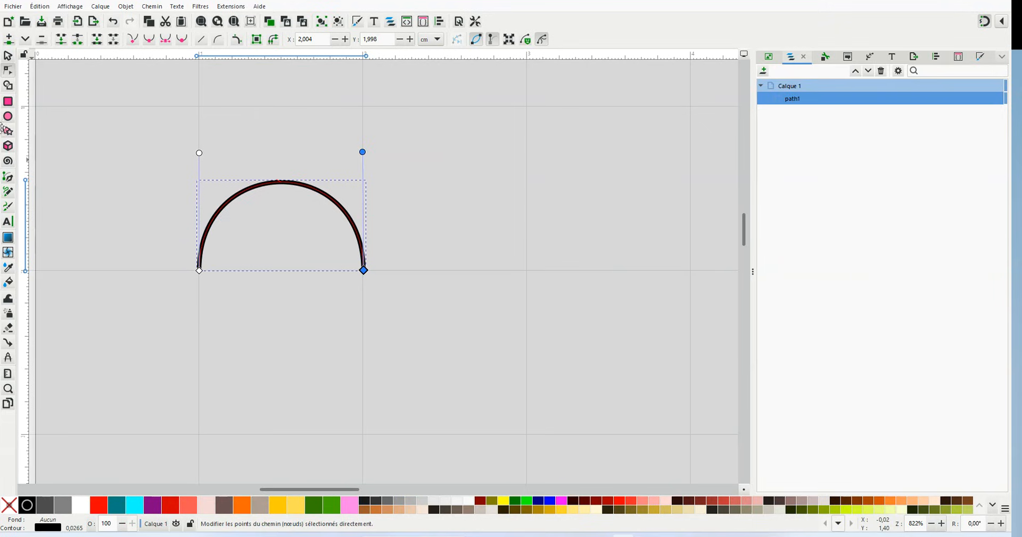
# Close the arch by drawing a straight base segment between its two end nodes
pyautogui.click(9, 180)
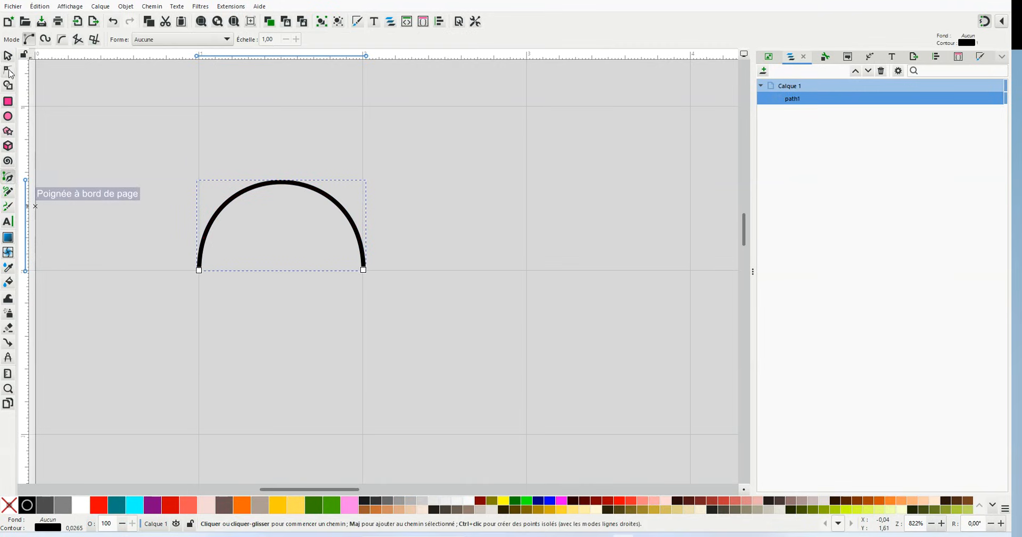
pyautogui.click(8, 55)
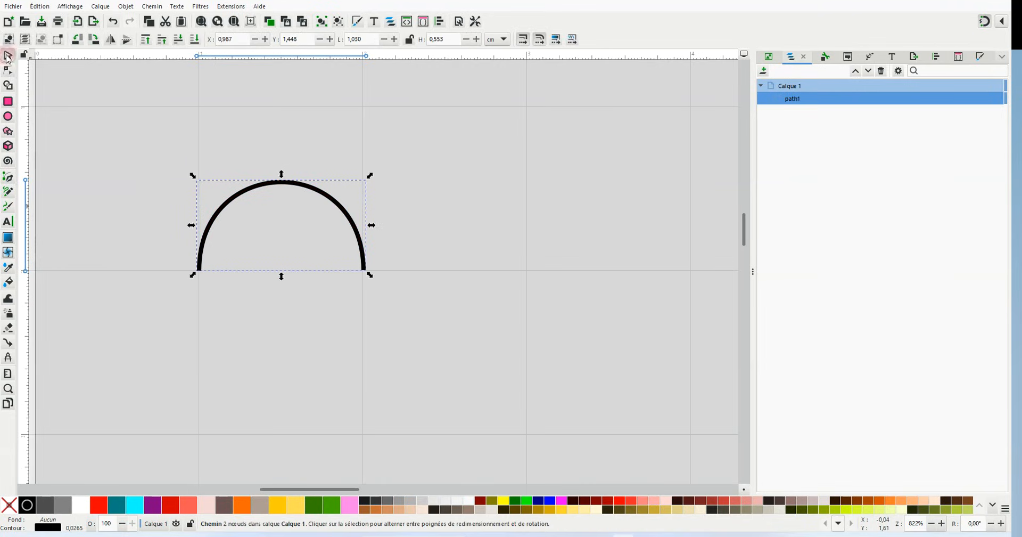
pyautogui.click(9, 180)
pyautogui.click(200, 271)
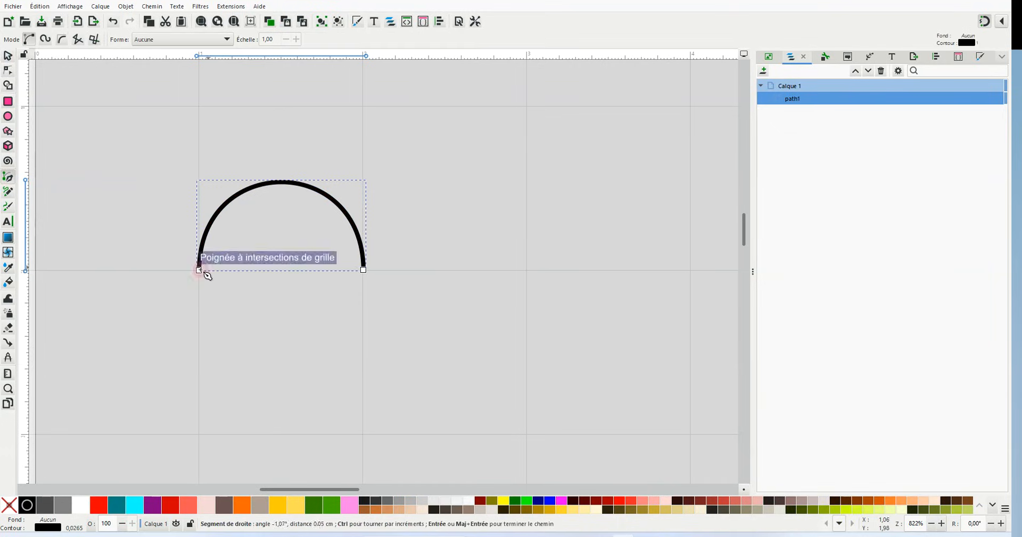
pyautogui.click(364, 270)
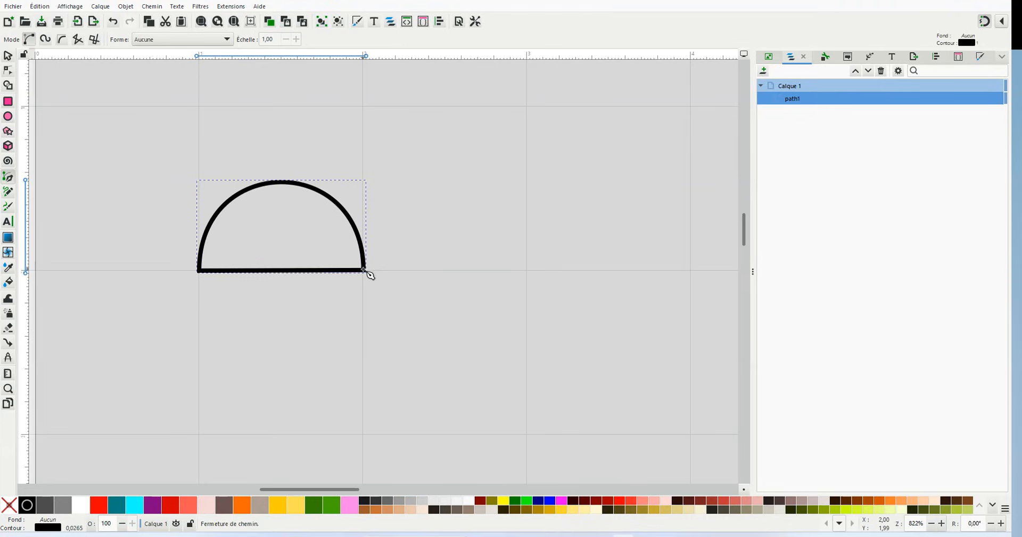
# Draw a centre line from the base's midpoint to the arch's top and align its upper node so the line is vertical
pyautogui.click(281, 270)
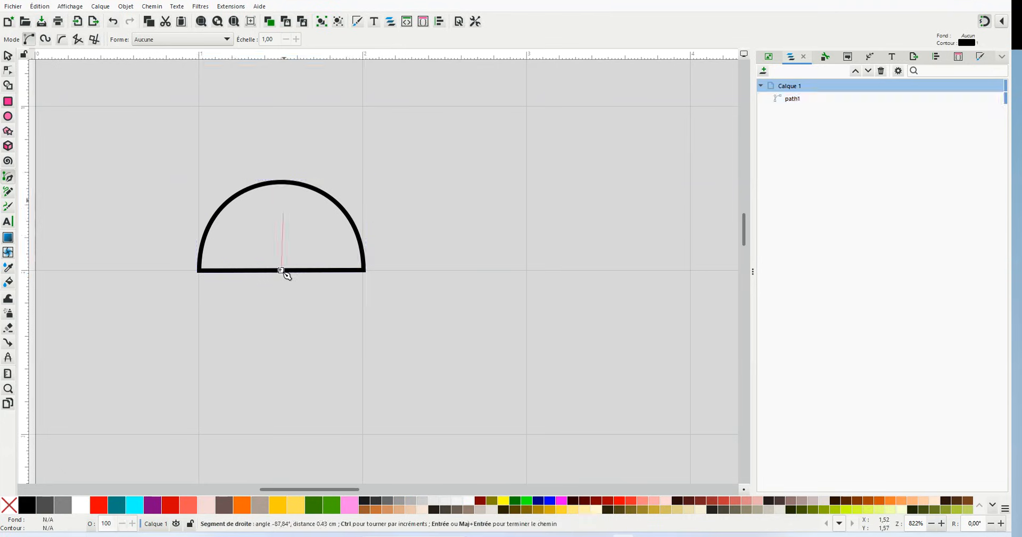
pyautogui.click(283, 184)
pyautogui.press('Return')
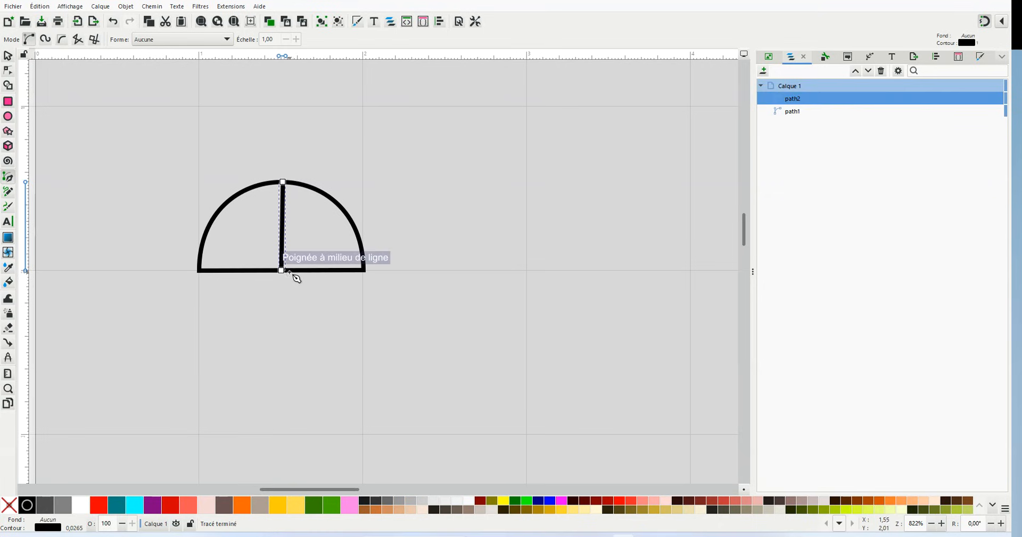
pyautogui.scroll(1, 292, 261)
pyautogui.scroll(1, 292, 207)
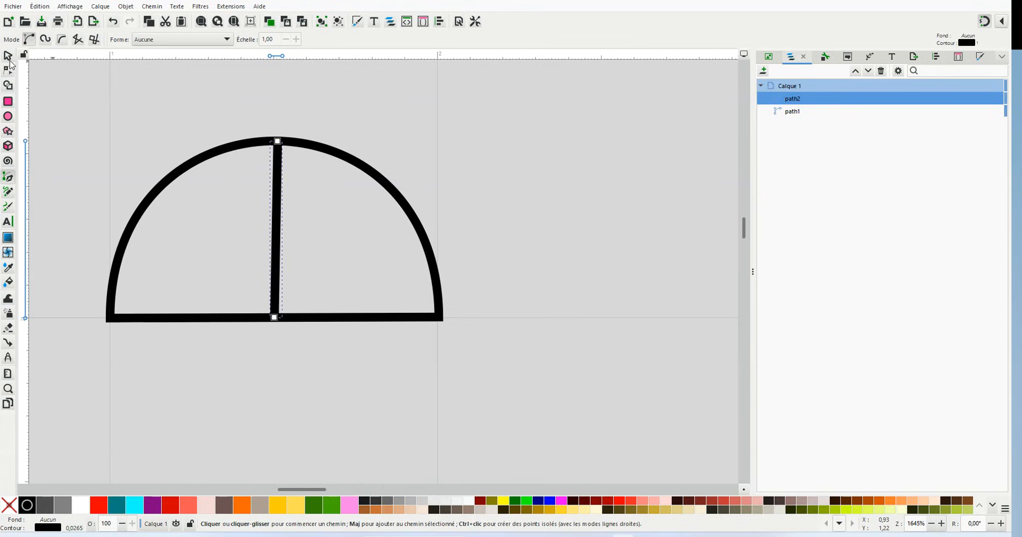
pyautogui.click(9, 72)
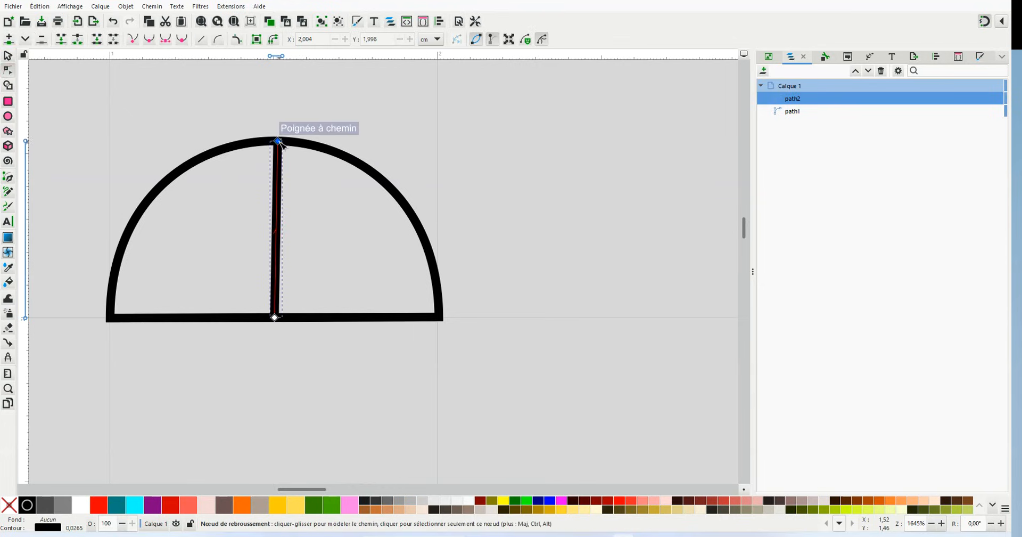
pyautogui.moveTo(279, 142); pyautogui.dragTo(276, 143)
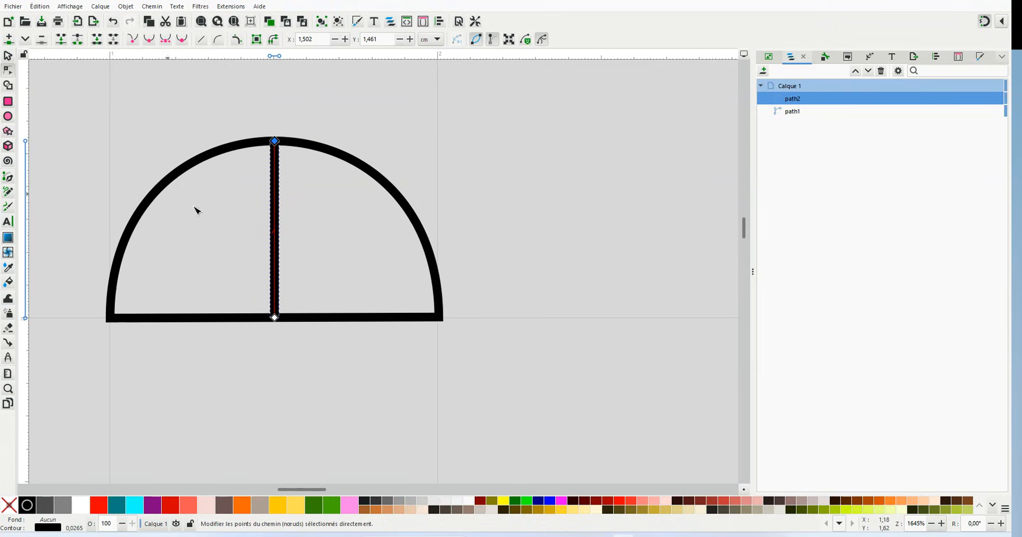
# Draw two straight spokes from the base's midpoint to the arch's right half, dividing it into three roughly equal sectors
pyautogui.click(9, 177)
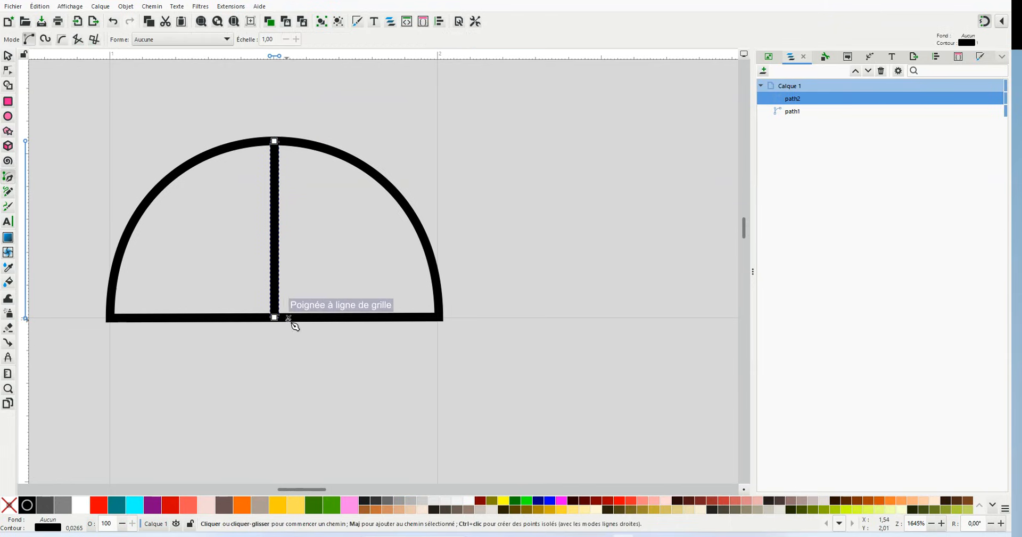
pyautogui.click(282, 318)
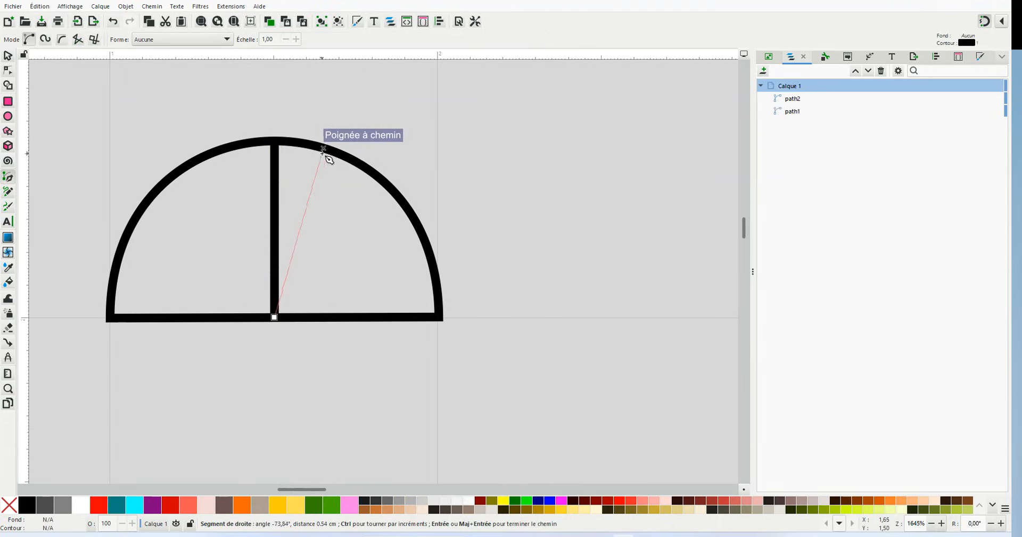
pyautogui.click(355, 162)
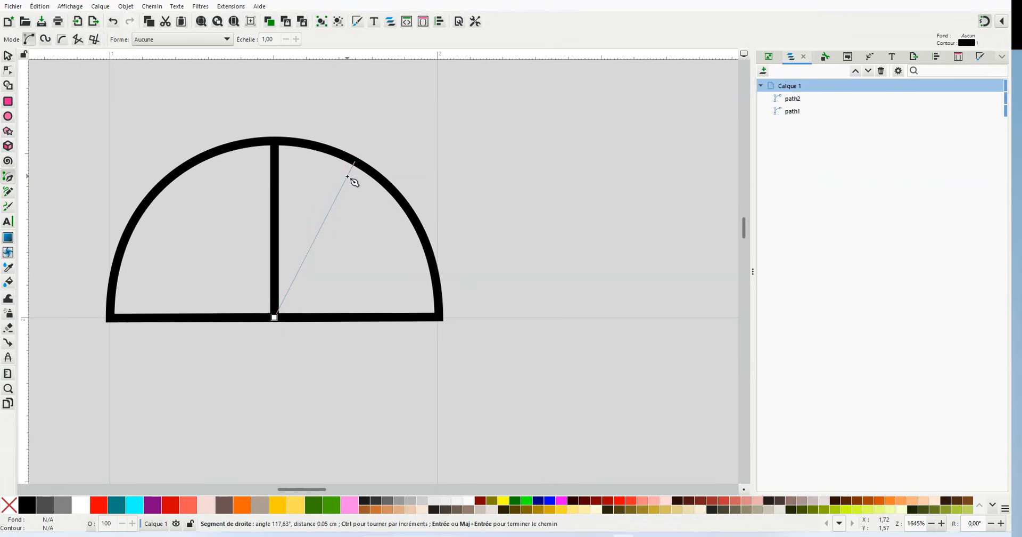
pyautogui.press('Return')
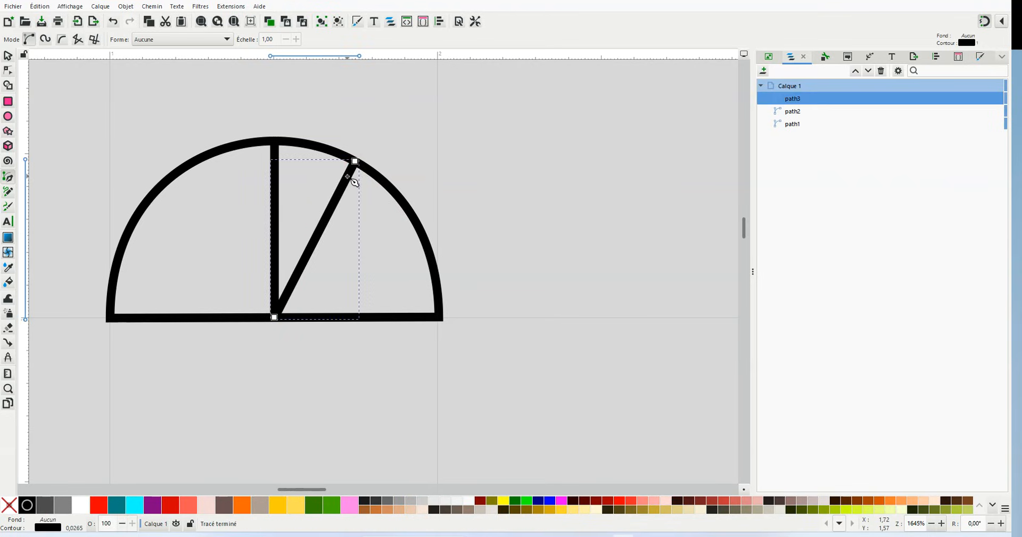
pyautogui.click(276, 318)
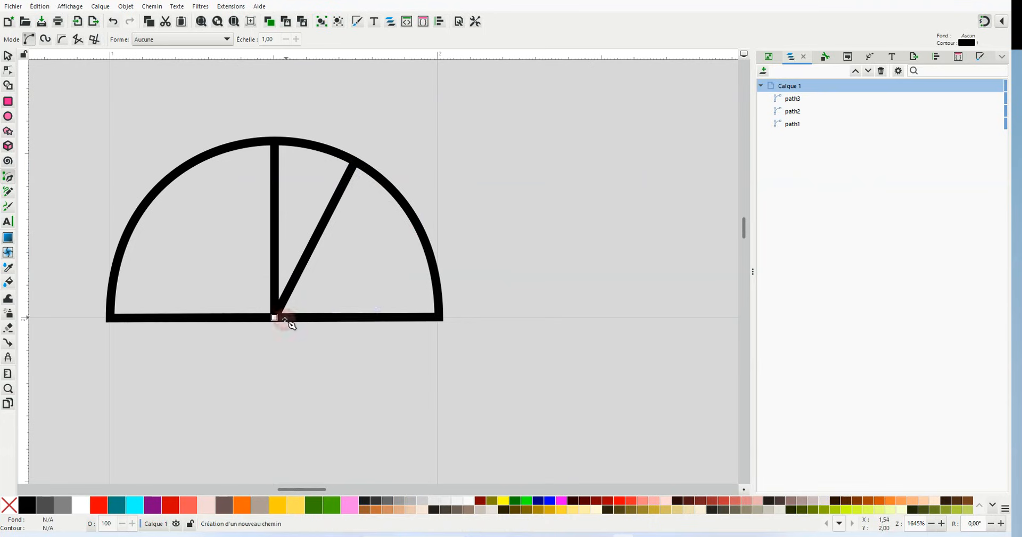
pyautogui.doubleClick(418, 227)
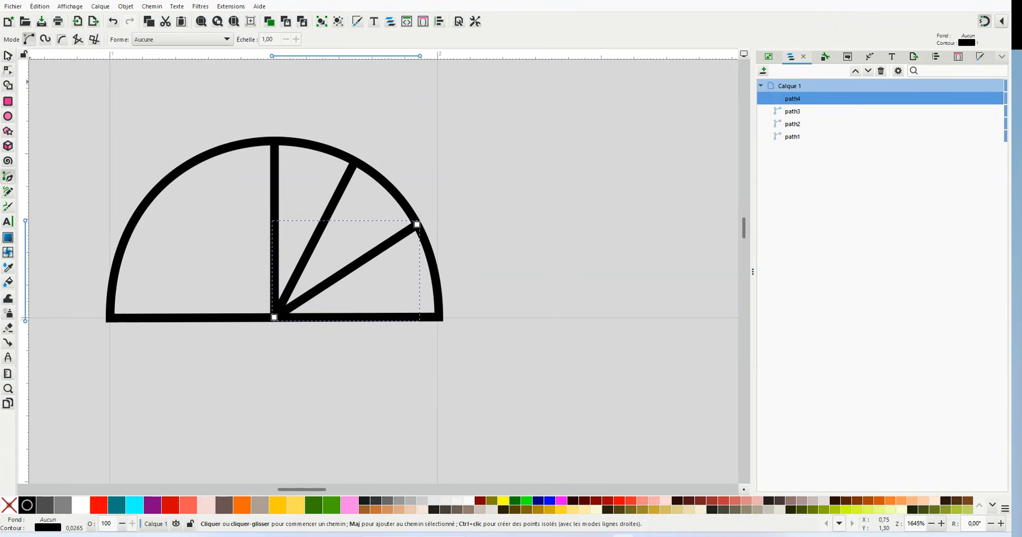
# Duplicate the two slanted spokes in the right half of the semicircle
pyautogui.click(7, 54)
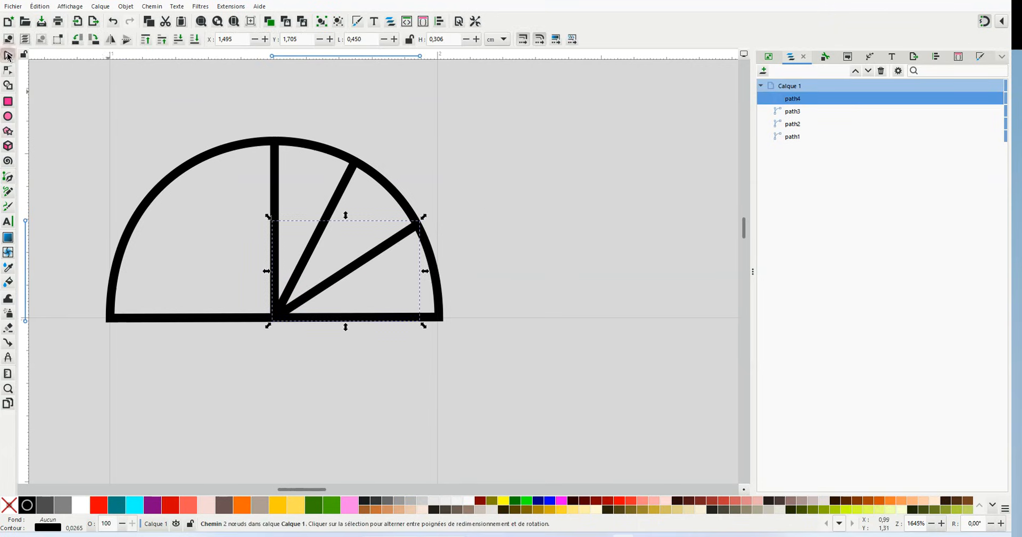
pyautogui.keyDown('shift'); pyautogui.click(339, 201); pyautogui.keyUp('shift')
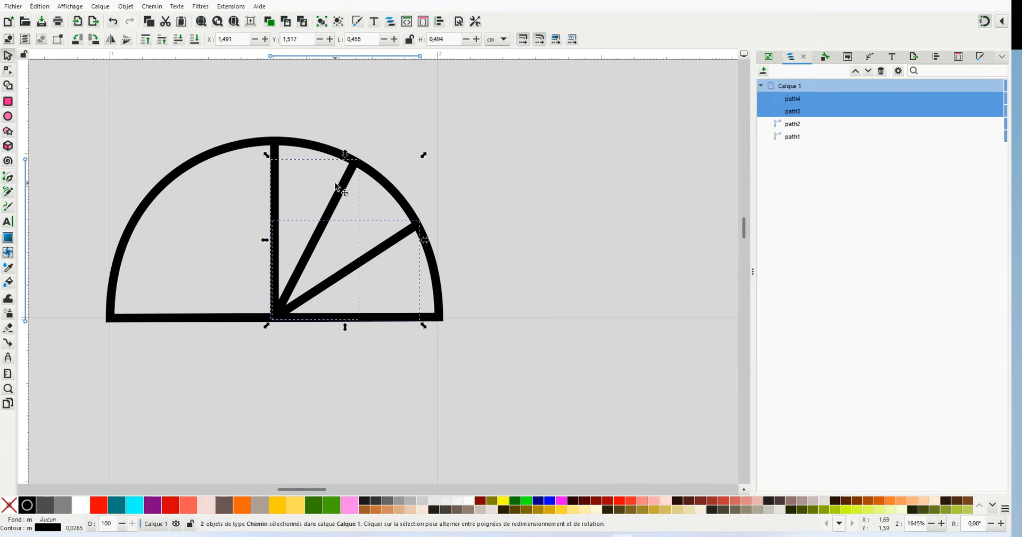
pyautogui.rightClick(343, 192)
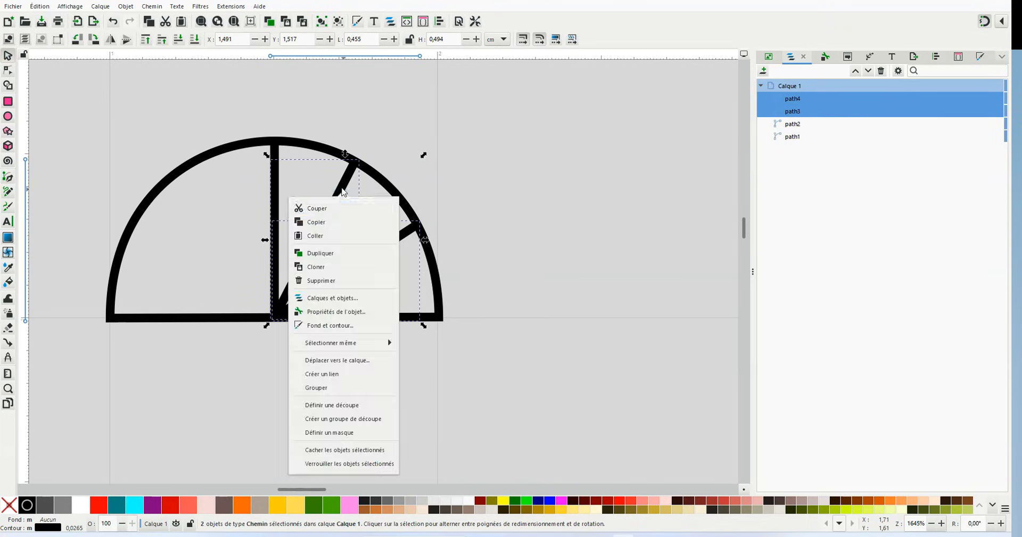
pyautogui.click(336, 253)
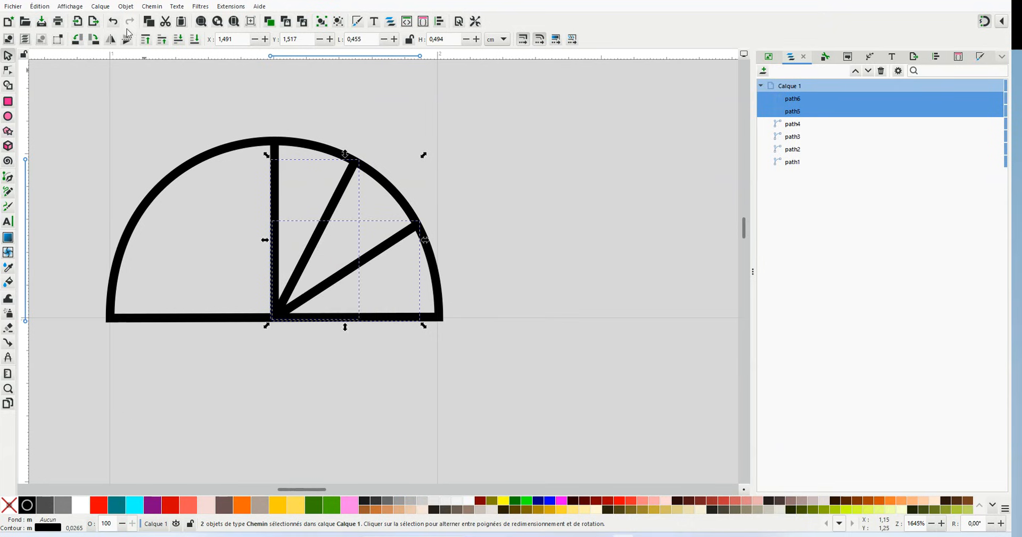
# Flip the duplicated spokes horizontally and move them into the left half so they meet at the base's midpoint
pyautogui.click(126, 8)
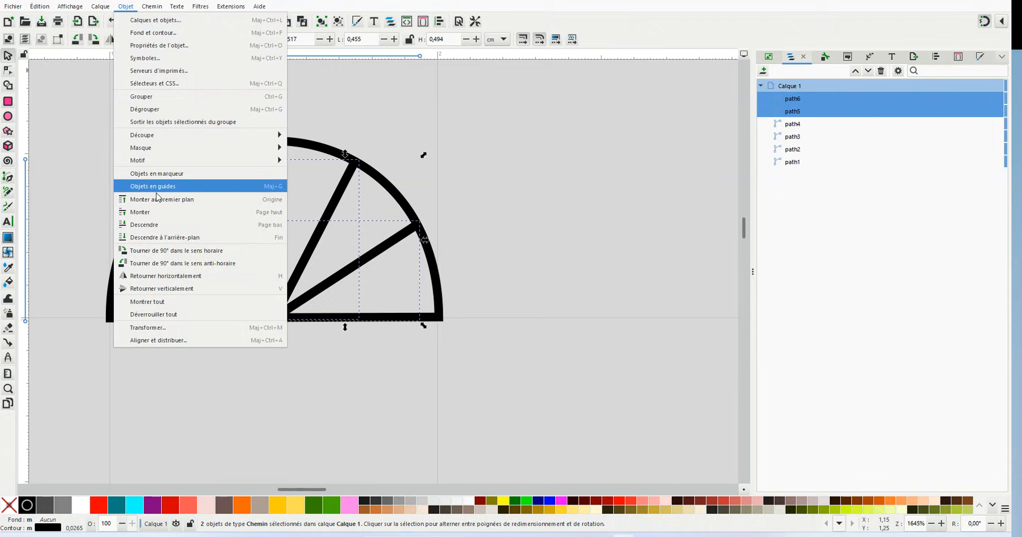
pyautogui.click(154, 278)
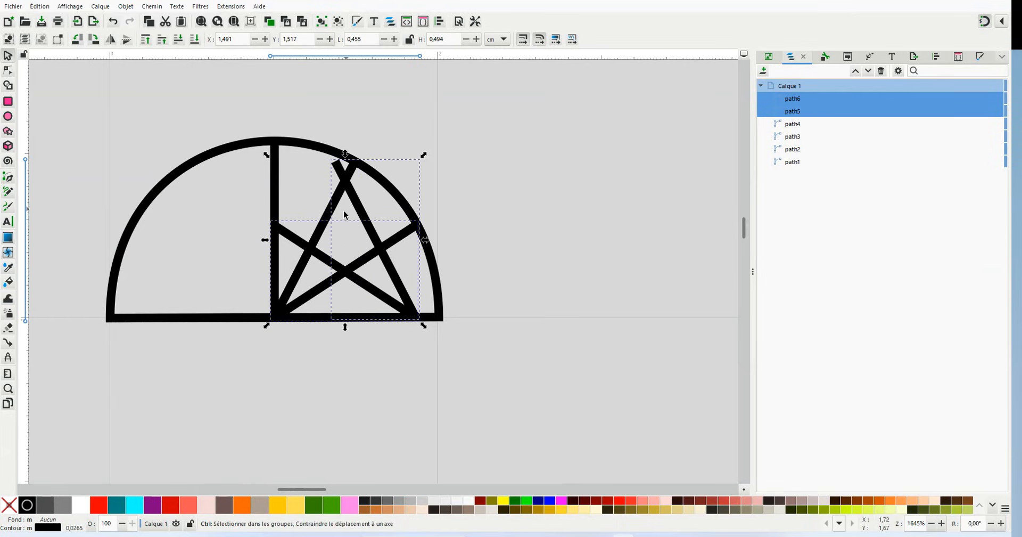
pyautogui.moveTo(366, 217); pyautogui.dragTo(224, 208)
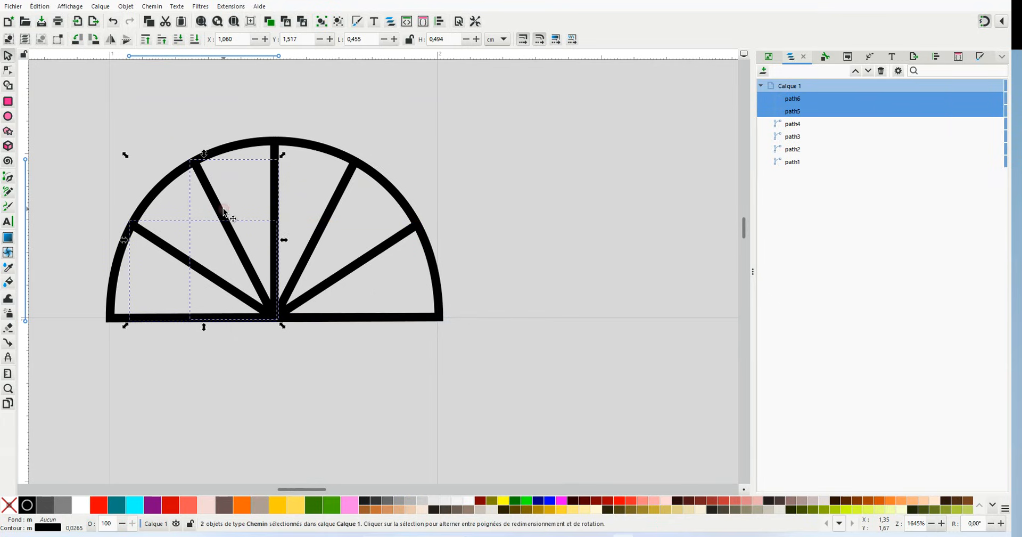
pyautogui.click(523, 158)
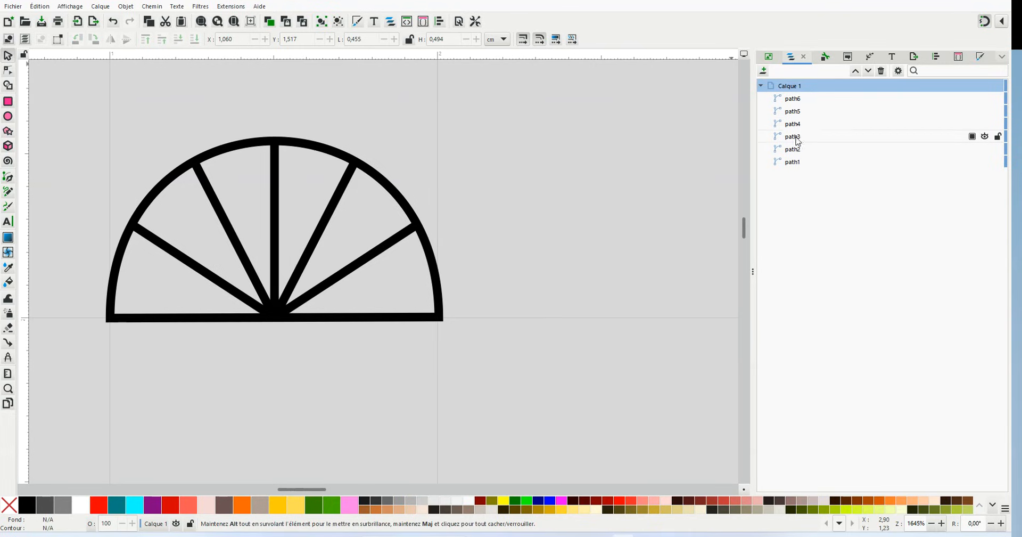
# Select all six paths of the spoked semicircle and combine them into a single path
pyautogui.moveTo(64, 110)
pyautogui.mouseDown()
pyautogui.moveTo(66, 139)
pyautogui.moveTo(161, 348)
pyautogui.moveTo(504, 337)
pyautogui.moveTo(503, 346)
pyautogui.mouseUp()
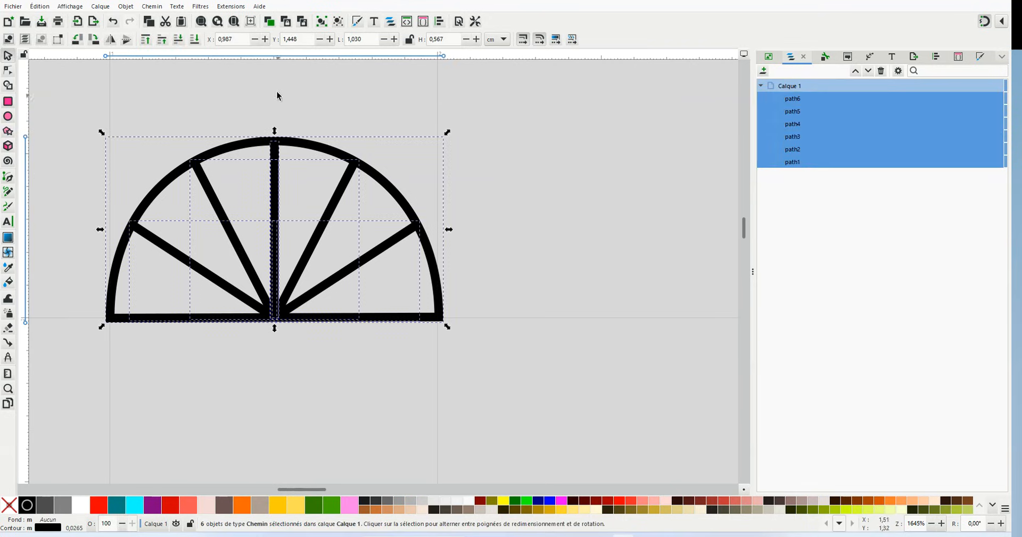
pyautogui.click(155, 9)
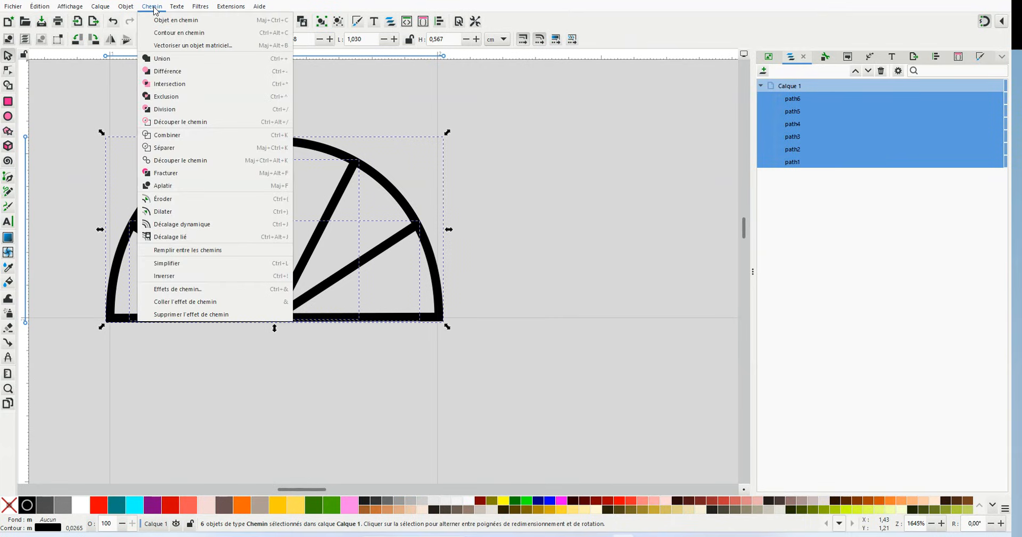
pyautogui.click(196, 140)
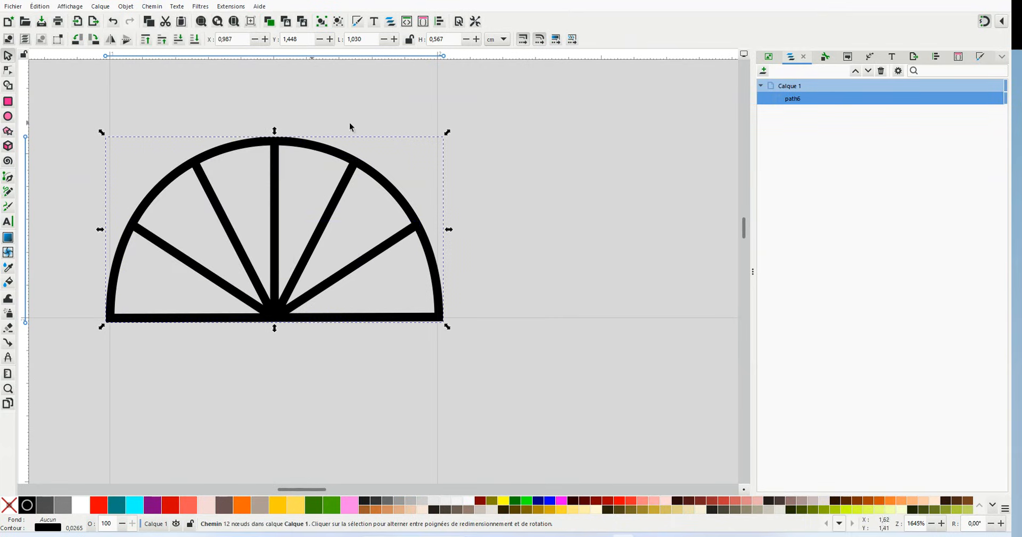
# Try to set the spoked semicircle's width to 0.5 cm with its proportions unlocked, and undo the change
pyautogui.scroll(-5, 440, 289)
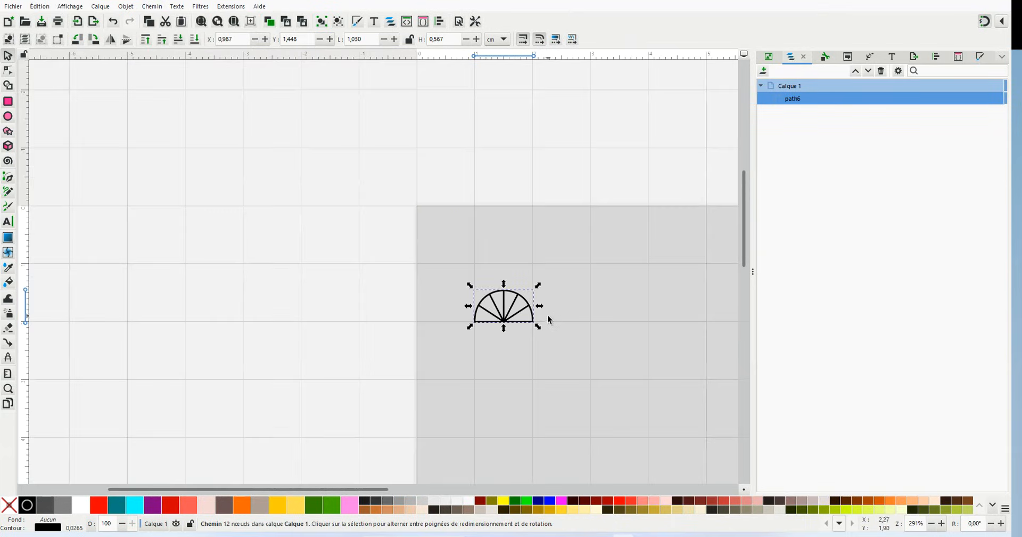
pyautogui.moveTo(360, 488); pyautogui.dragTo(462, 497)
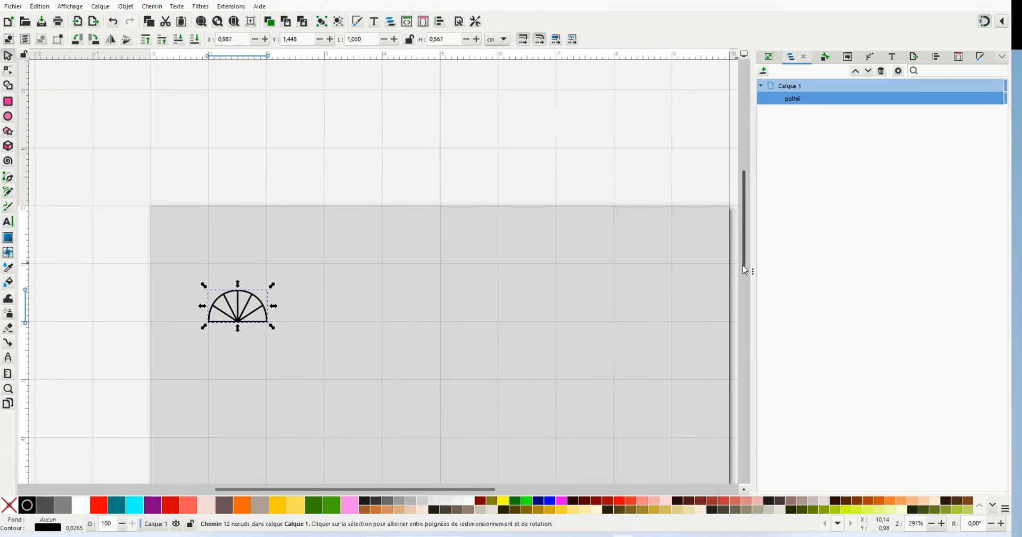
pyautogui.moveTo(750, 268); pyautogui.dragTo(749, 279)
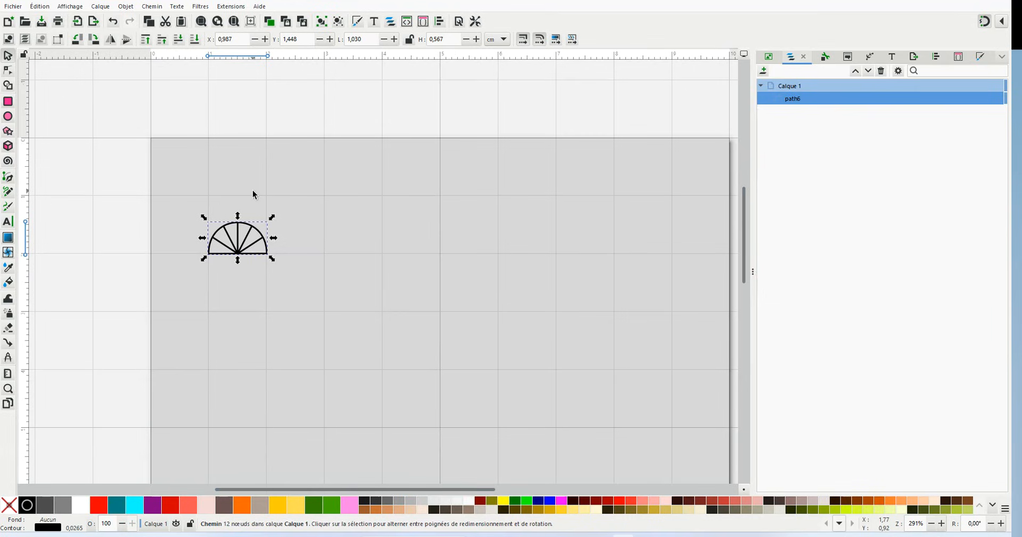
pyautogui.keyDown('ctrl'); pyautogui.scroll(2, 252, 261); pyautogui.keyUp('ctrl')
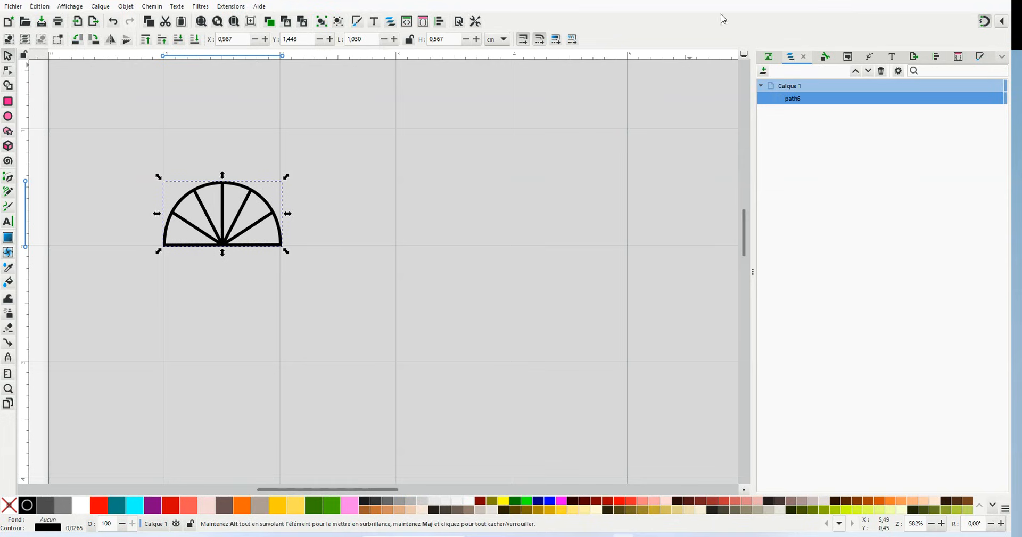
pyautogui.click(985, 21)
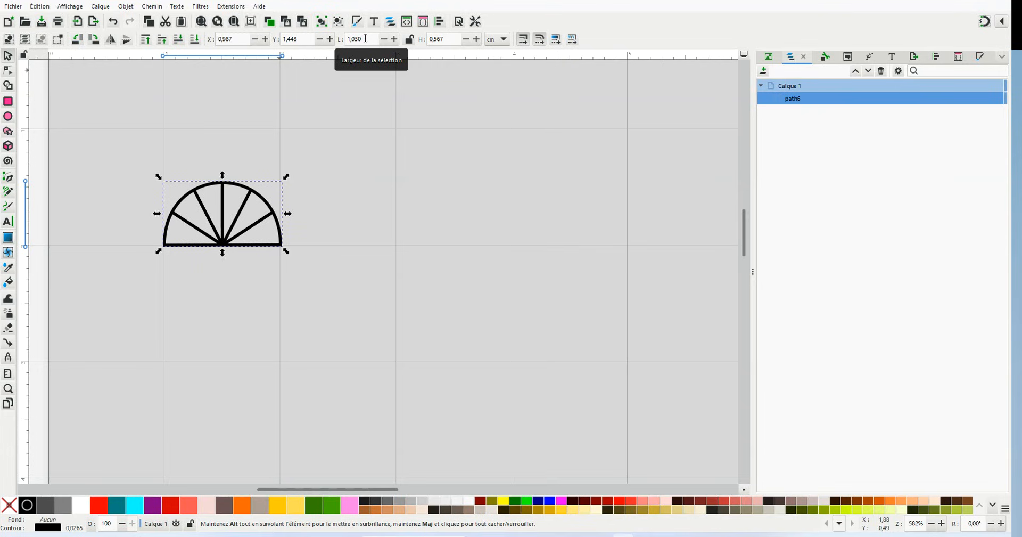
pyautogui.moveTo(364, 39); pyautogui.dragTo(340, 42)
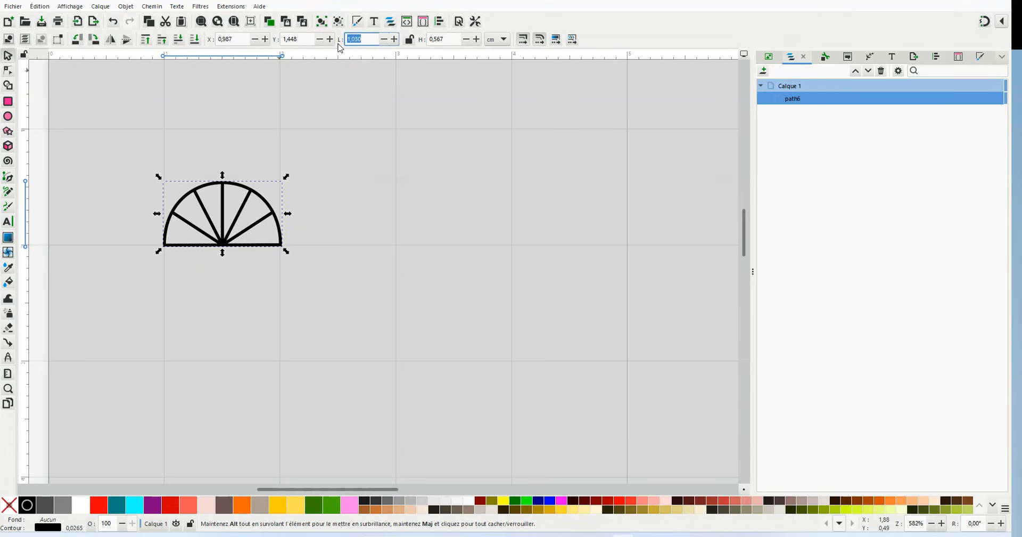
pyautogui.press('Return')
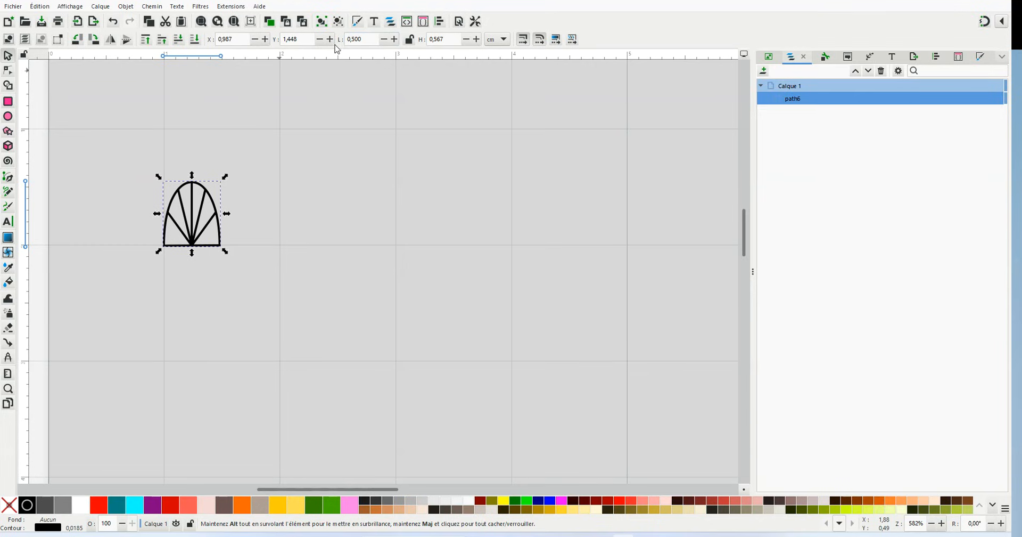
pyautogui.click(114, 23)
# Lock the spoked semicircle's proportions, set its width to 0.5 cm and move it just off the page's left edge near the upper corner
pyautogui.click(410, 40)
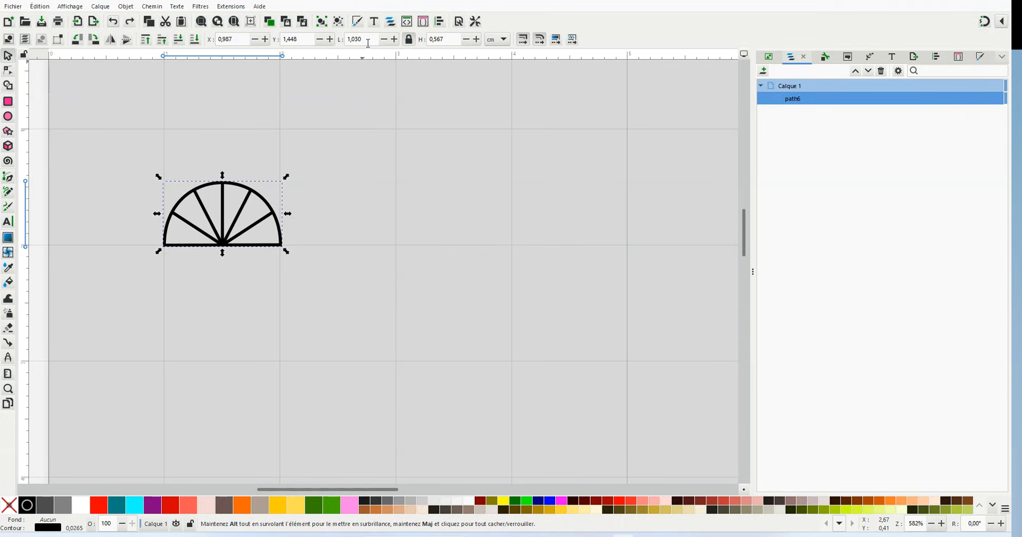
pyautogui.doubleClick(366, 39)
pyautogui.write('5')
pyautogui.press('Return')
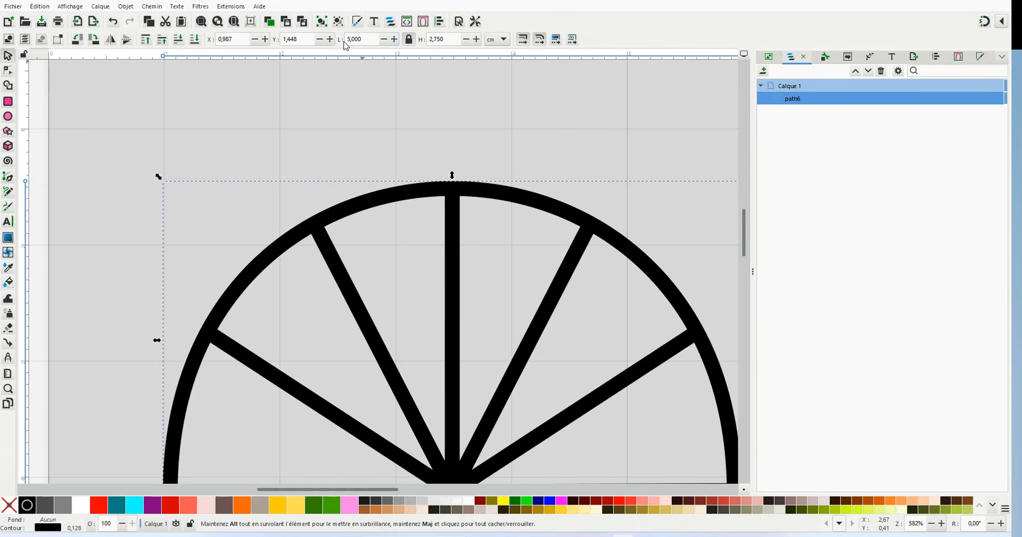
pyautogui.doubleClick(362, 39)
pyautogui.write('0')
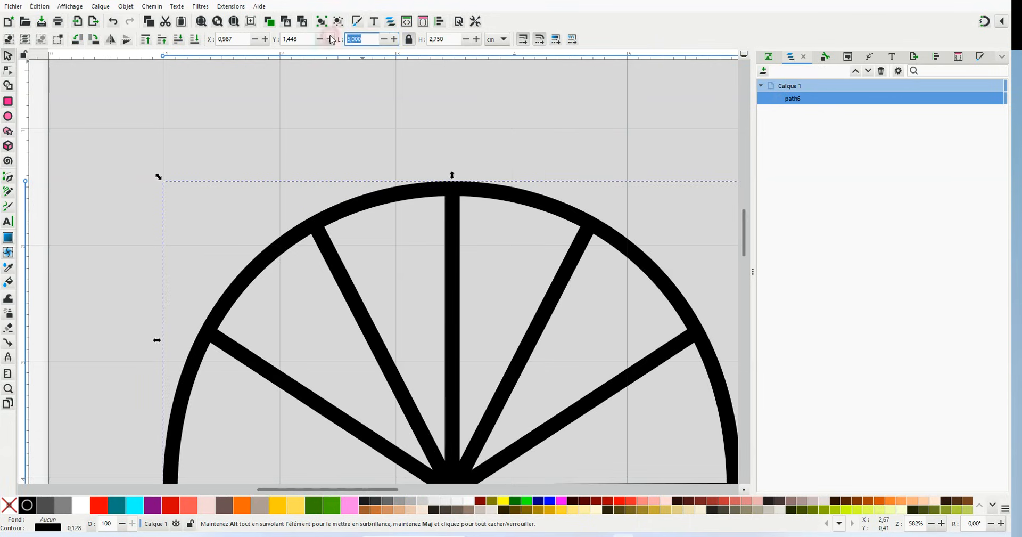
pyautogui.write('.5')
pyautogui.press('Return')
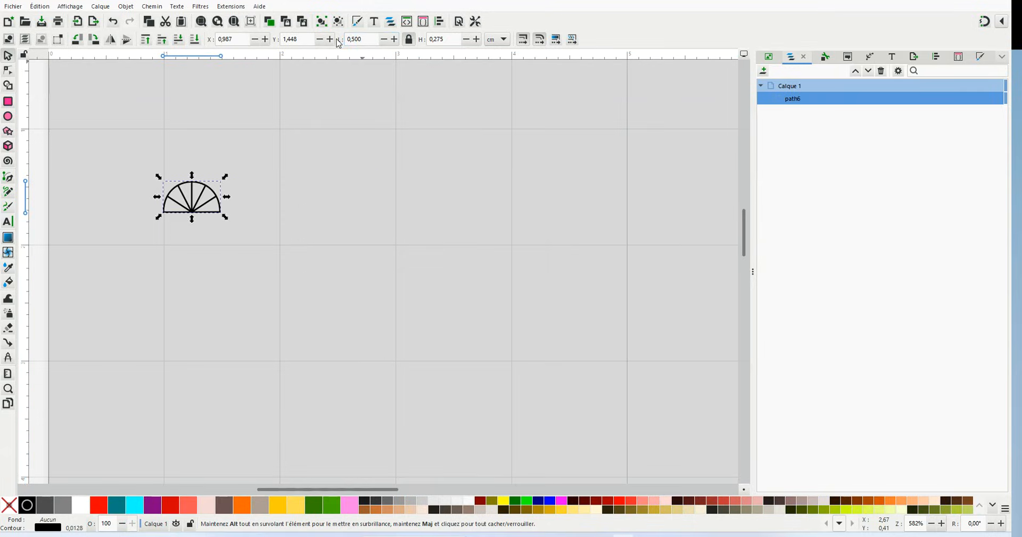
pyautogui.scroll(-1, 504, 267)
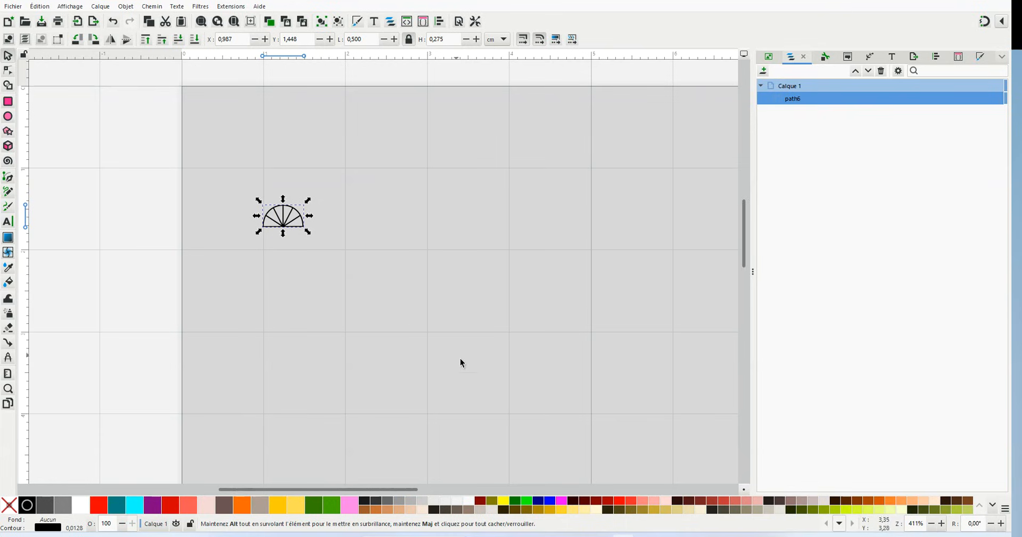
pyautogui.moveTo(288, 214); pyautogui.dragTo(161, 138)
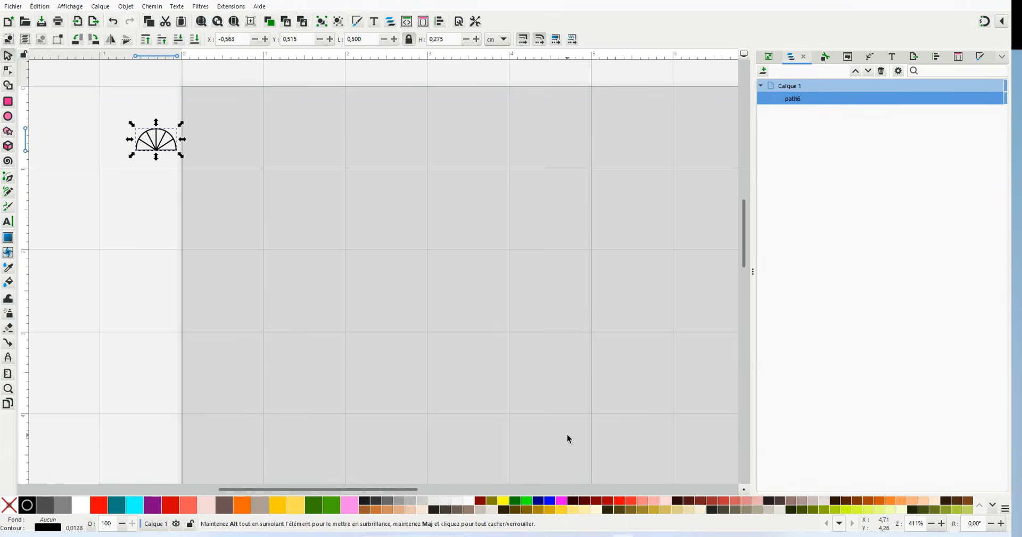
# Draw an open two-segment path from about (5, 3) cm on the vertical centre line through about (8, 2) cm to about (5, 9) cm
pyautogui.scroll(-2, 568, 438)
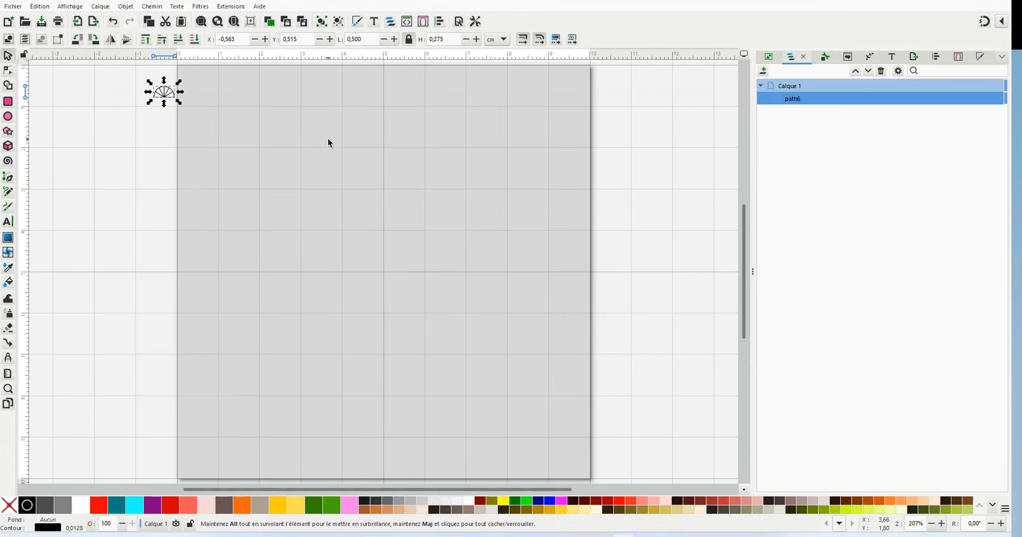
pyautogui.click(8, 179)
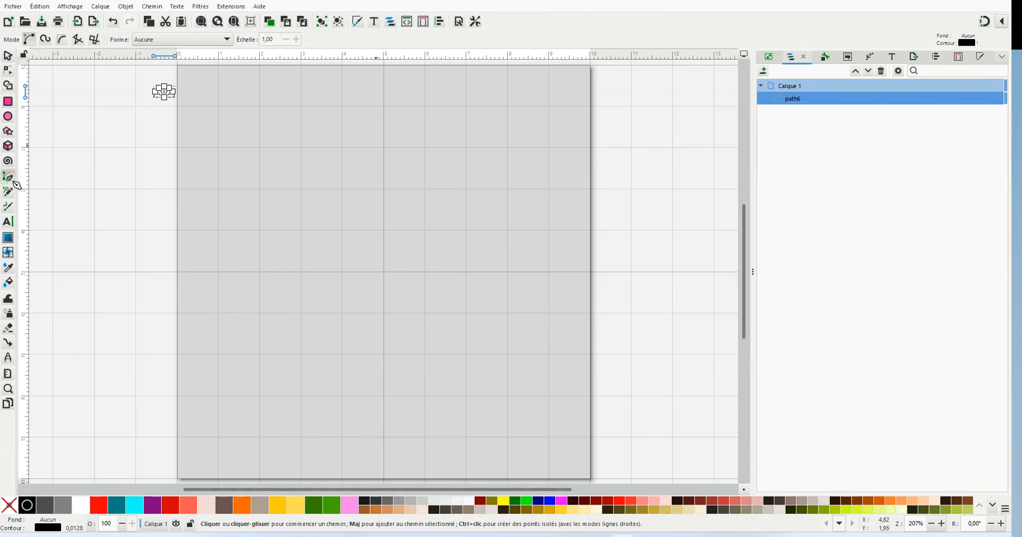
pyautogui.click(383, 189)
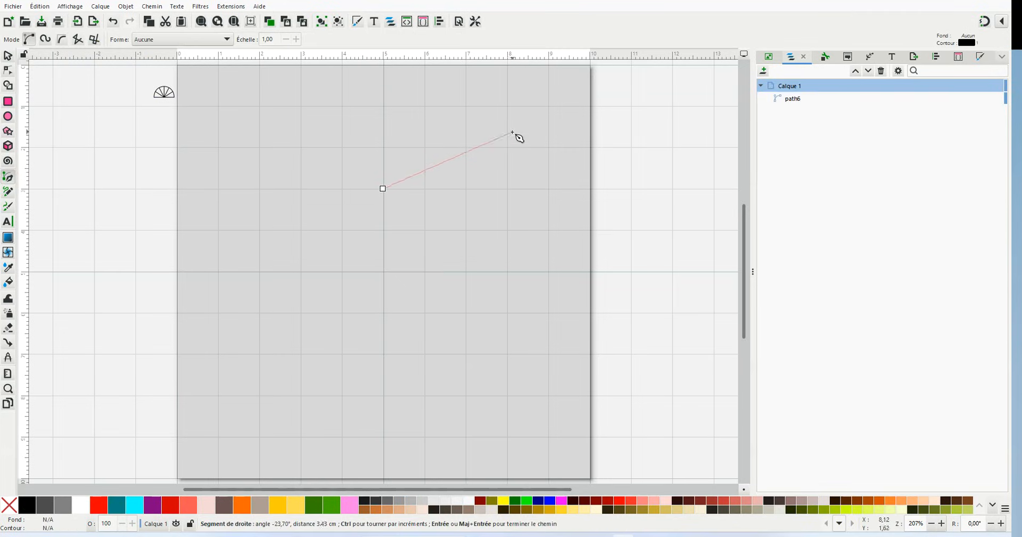
pyautogui.click(506, 147)
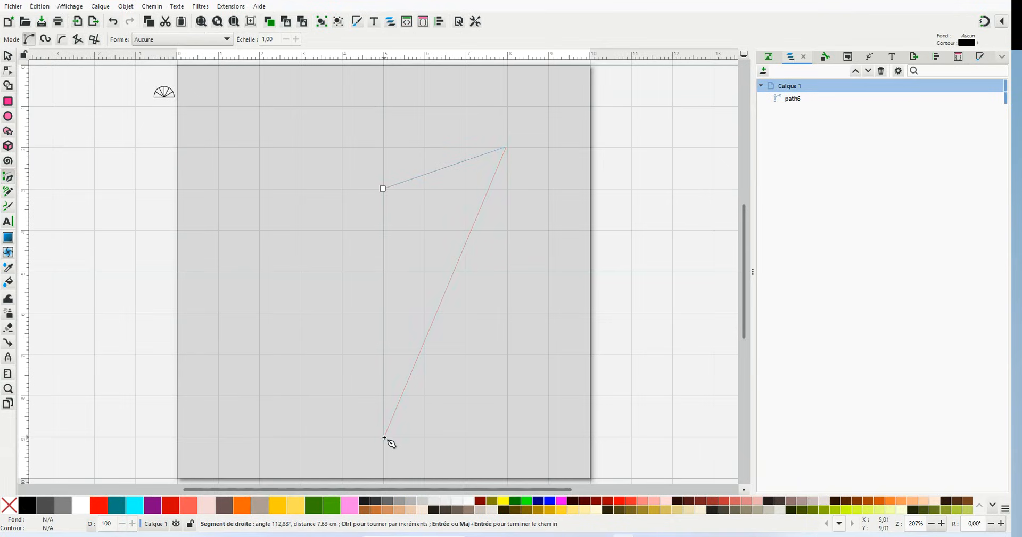
pyautogui.doubleClick(384, 437)
pyautogui.click(8, 55)
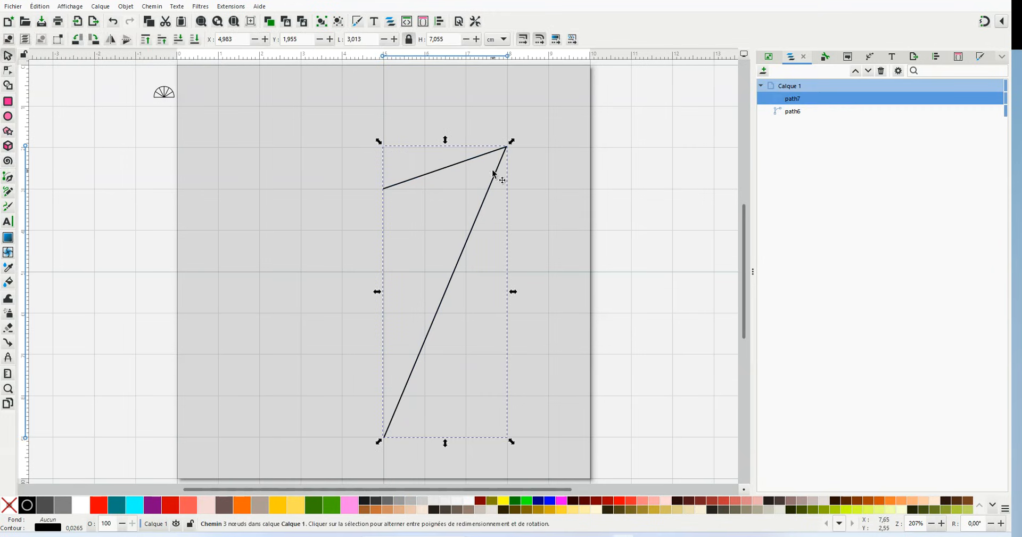
# Bend both segments into outward curves and make their shared corner node smooth to form half a heart
pyautogui.click(8, 70)
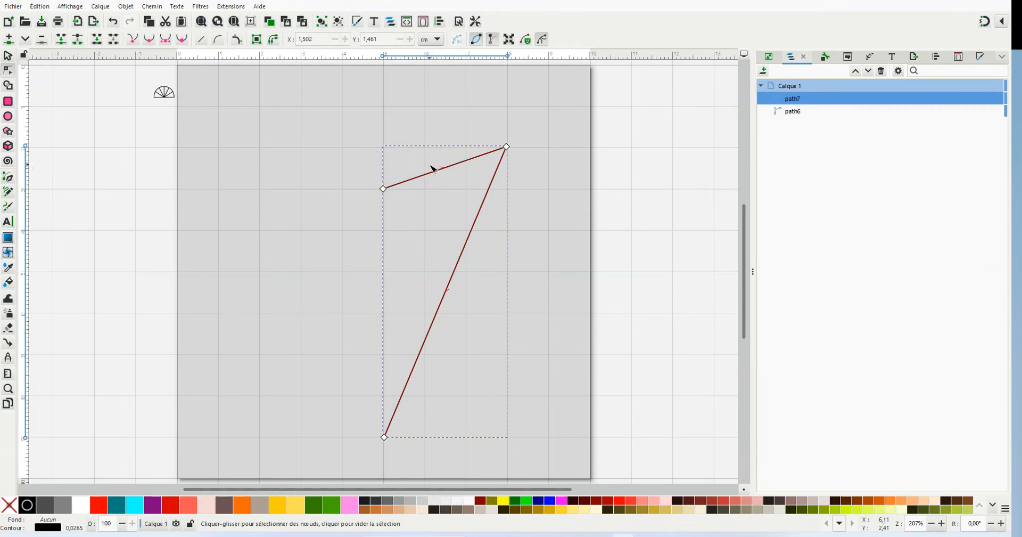
pyautogui.moveTo(445, 169); pyautogui.dragTo(443, 150)
pyautogui.moveTo(450, 291); pyautogui.dragTo(532, 336)
pyautogui.click(506, 146)
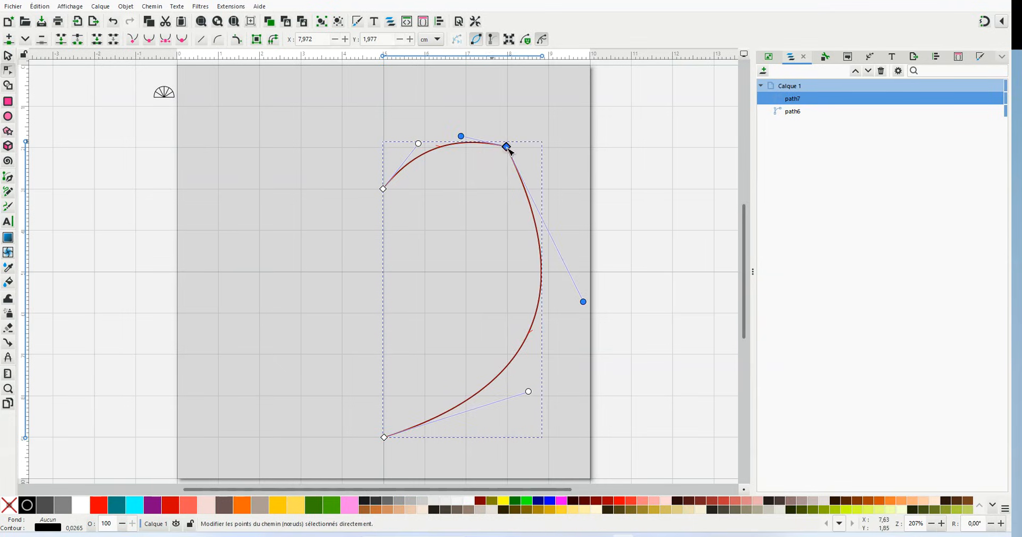
pyautogui.click(151, 41)
pyautogui.moveTo(485, 107); pyautogui.dragTo(471, 131)
pyautogui.moveTo(566, 301); pyautogui.dragTo(557, 283)
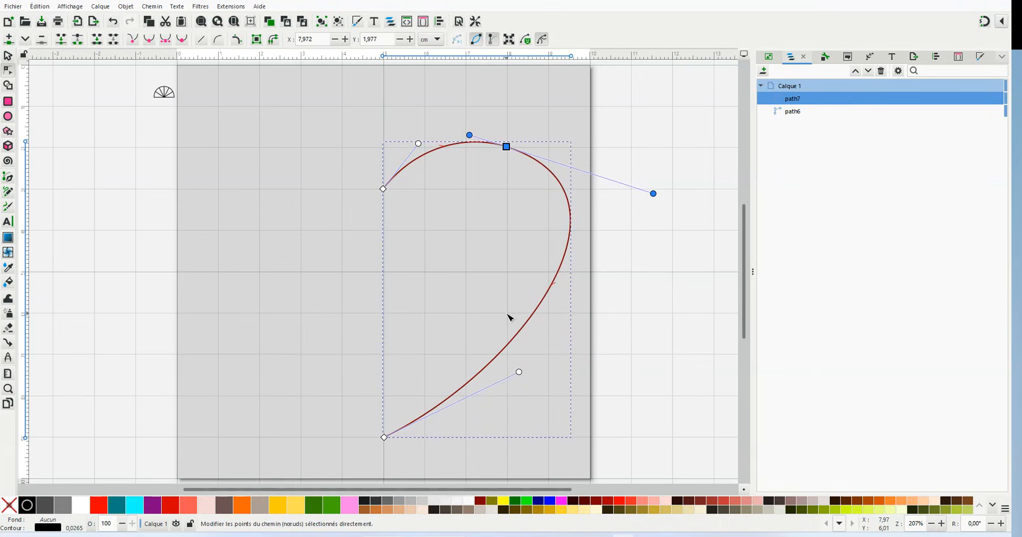
# Refine the heart's upper lobe: move the smooth node to about (7.5, 2) cm and raise the upper end node to about Y 2.5 cm
pyautogui.moveTo(509, 150); pyautogui.dragTo(441, 146)
pyautogui.moveTo(383, 189); pyautogui.dragTo(383, 168)
pyautogui.moveTo(418, 121); pyautogui.dragTo(436, 143)
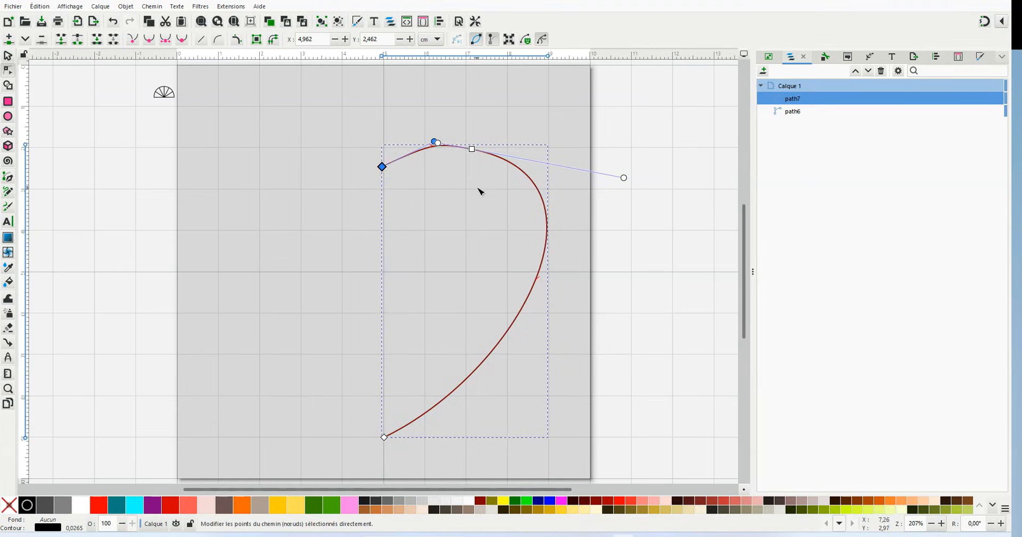
pyautogui.moveTo(475, 151); pyautogui.dragTo(450, 142)
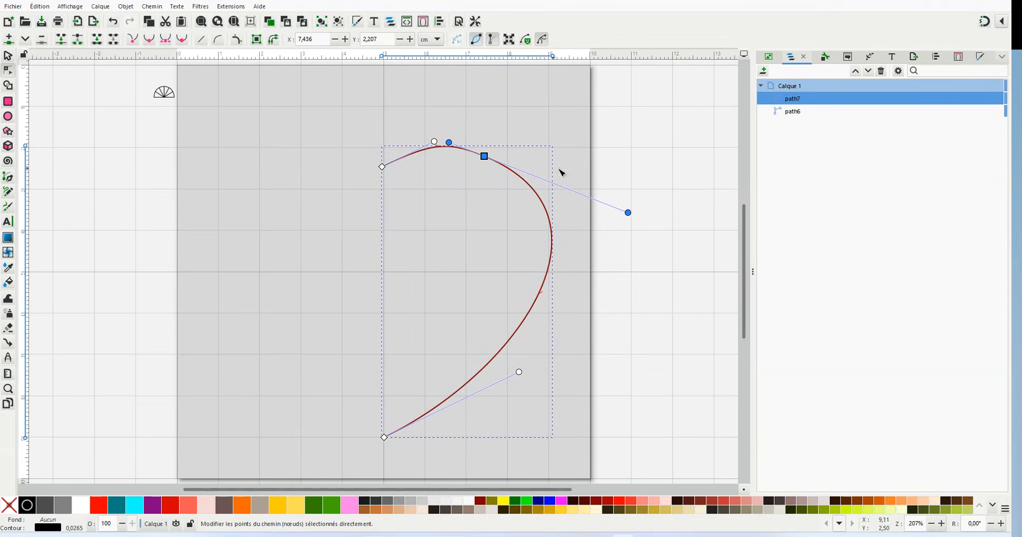
pyautogui.click(579, 160)
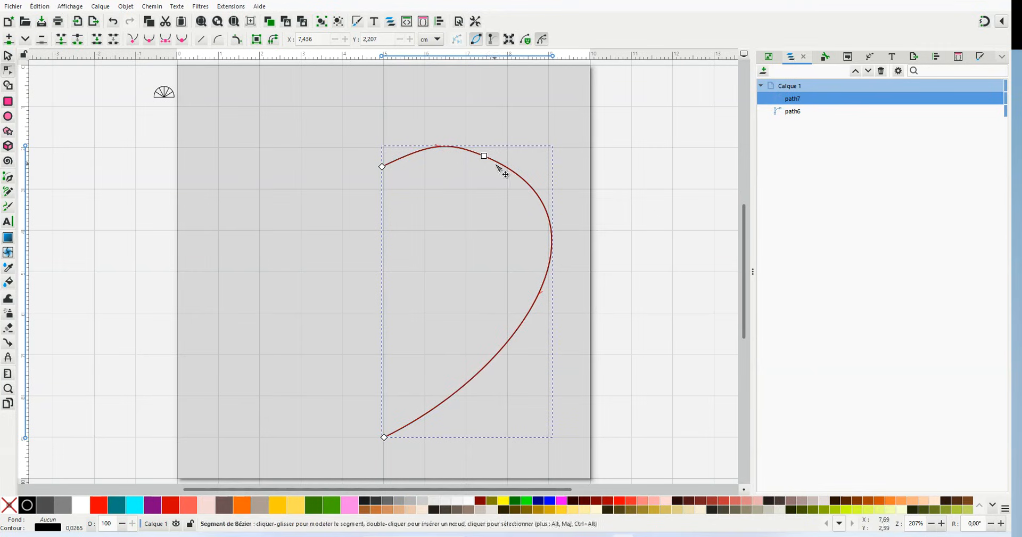
pyautogui.moveTo(484, 156)
pyautogui.mouseDown()
pyautogui.moveTo(496, 165)
pyautogui.moveTo(466, 152)
pyautogui.moveTo(487, 151)
pyautogui.mouseUp()
pyautogui.click(461, 167)
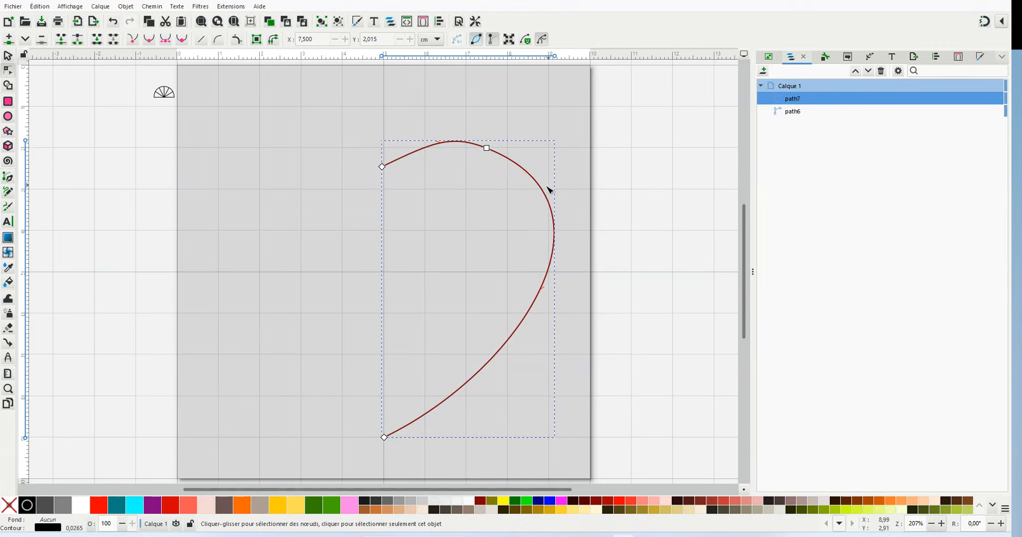
# Narrow the half heart to about 3.6 cm wide and slightly adjust the curve at its top
pyautogui.click(8, 57)
pyautogui.moveTo(556, 289); pyautogui.dragTo(532, 290)
pyautogui.click(445, 141)
pyautogui.click(446, 145)
pyautogui.click(10, 73)
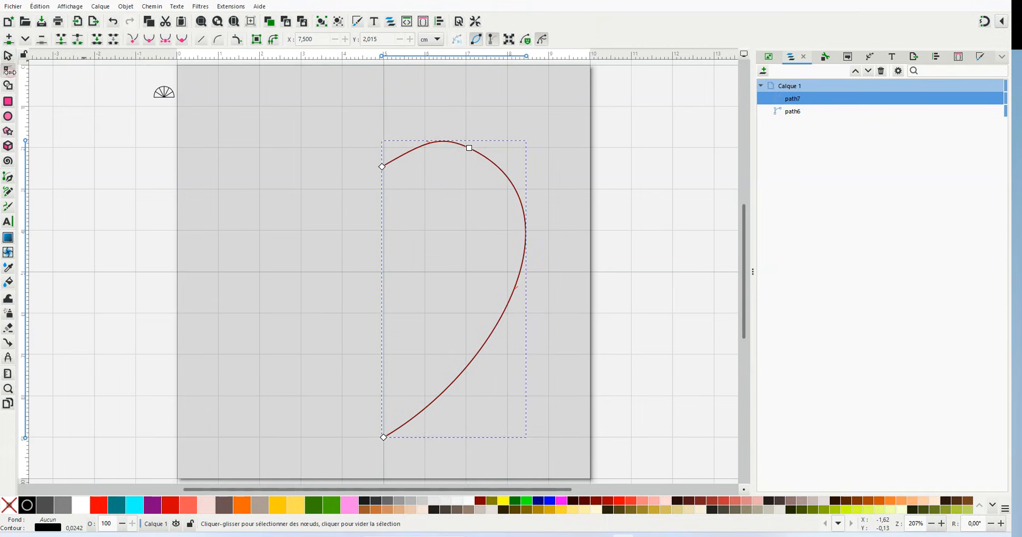
pyautogui.moveTo(432, 144); pyautogui.dragTo(434, 147)
pyautogui.click(542, 177)
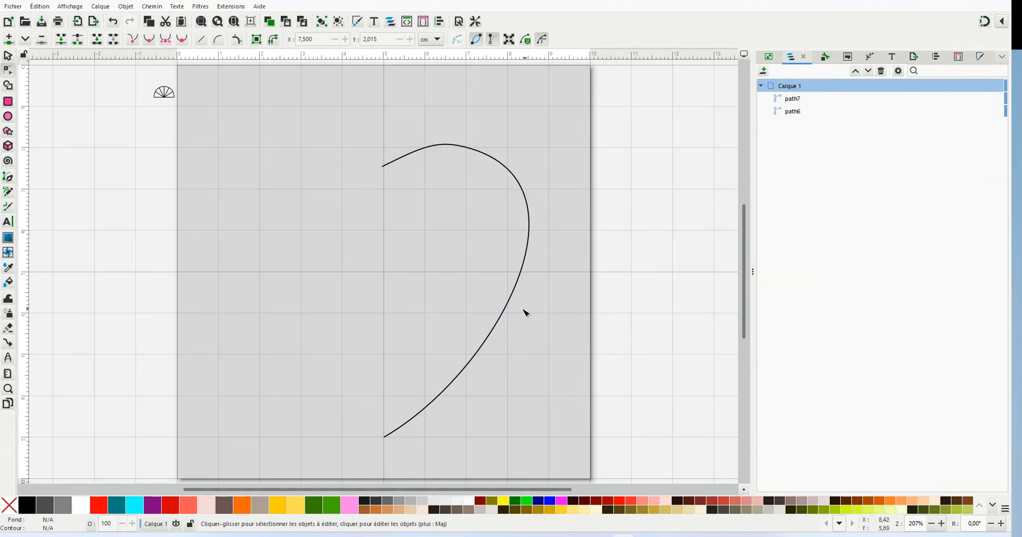
# Move the half heart about 0.6 cm to the right, away from the page's vertical centre line, and duplicate it
pyautogui.click(8, 55)
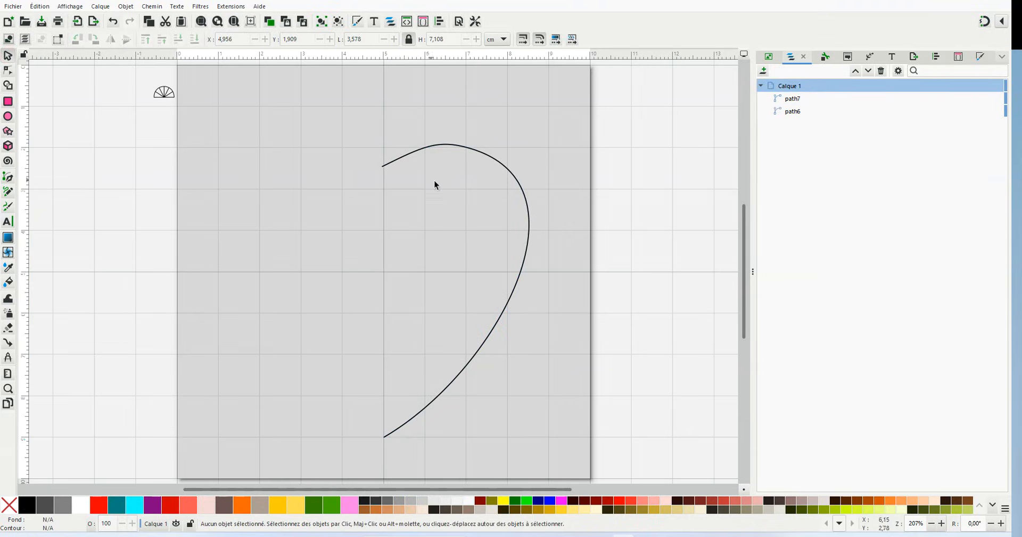
pyautogui.click(497, 161)
pyautogui.moveTo(497, 160); pyautogui.dragTo(522, 160)
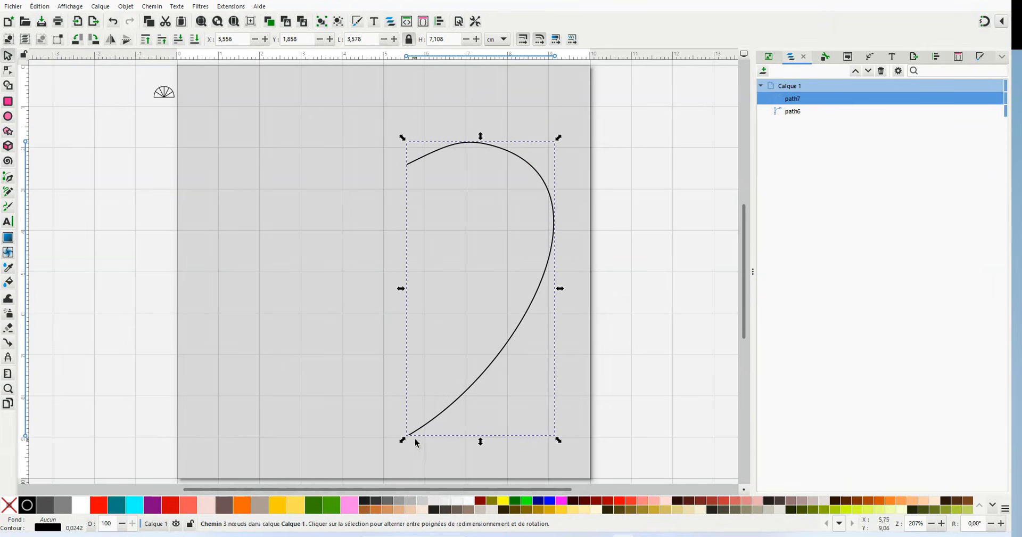
pyautogui.rightClick(516, 159)
pyautogui.click(494, 219)
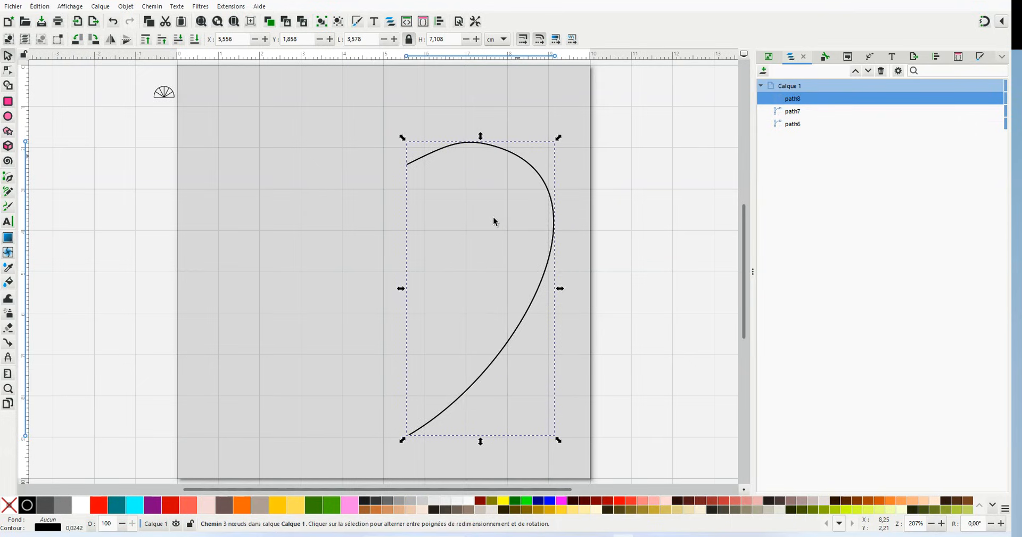
# Flip the duplicated half heart horizontally and place it opposite the original in the page's left half, leaving a central gap
pyautogui.click(126, 6)
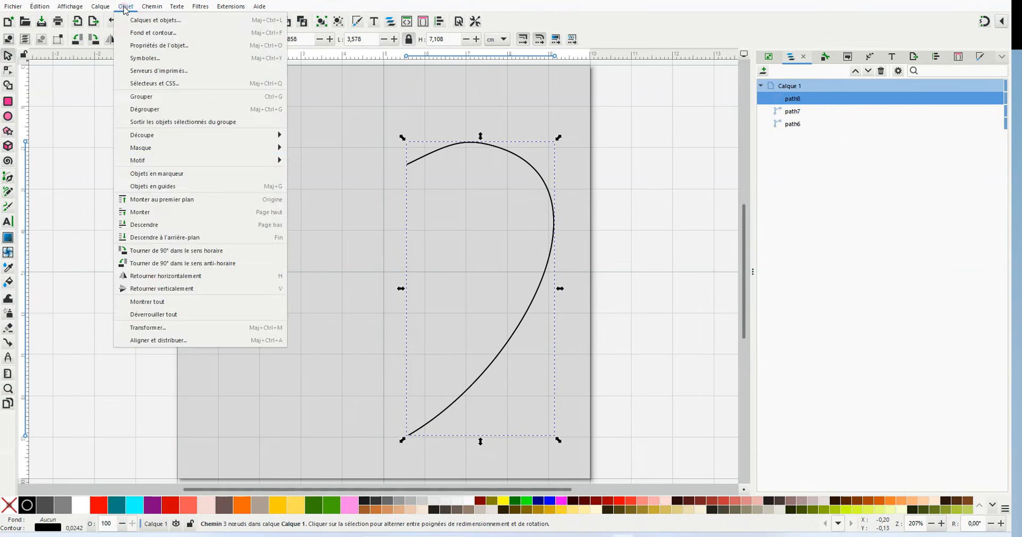
pyautogui.click(159, 275)
pyautogui.moveTo(434, 171); pyautogui.dragTo(232, 172)
pyautogui.click(427, 111)
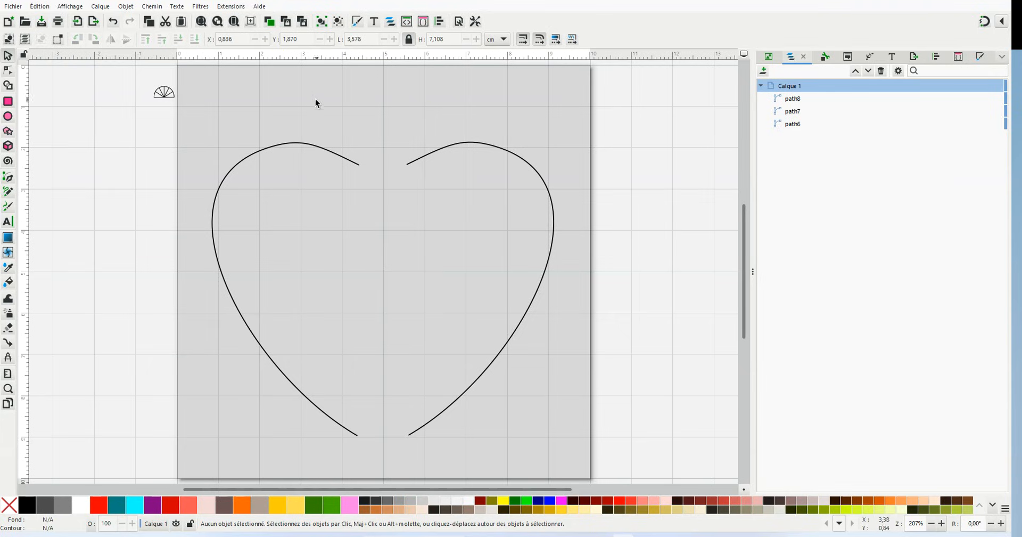
pyautogui.click(164, 94)
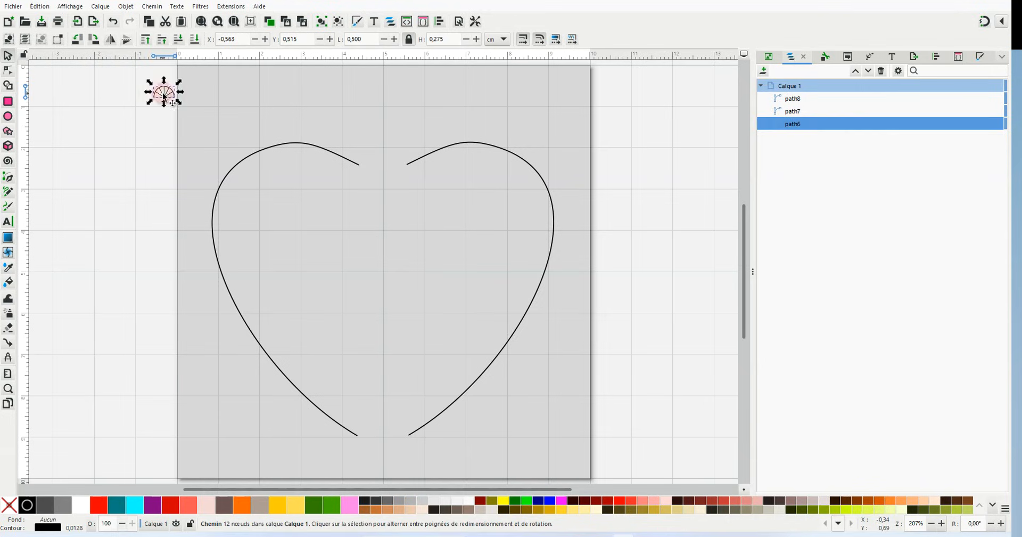
pyautogui.keyDown('shift'); pyautogui.click(465, 144); pyautogui.keyUp('shift')
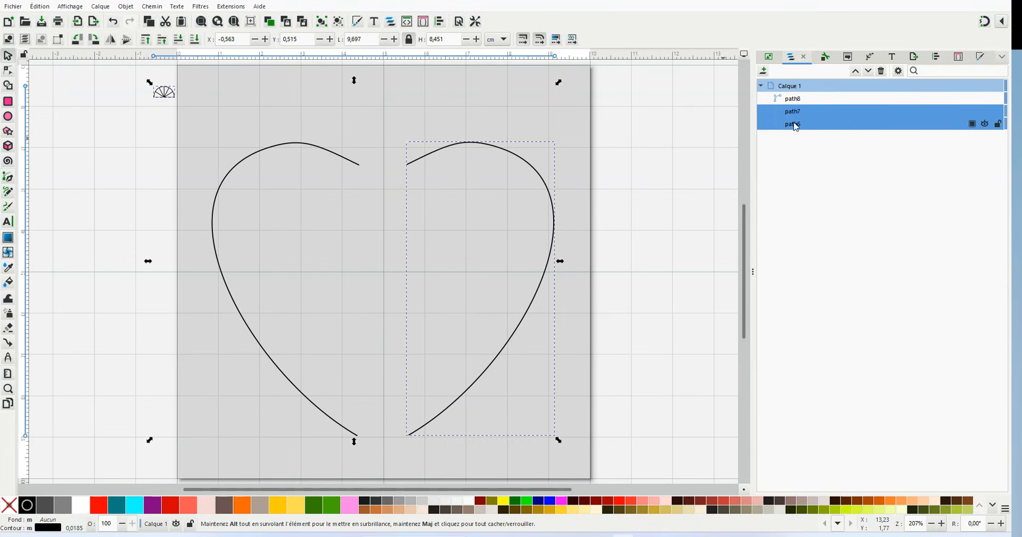
pyautogui.click(702, 120)
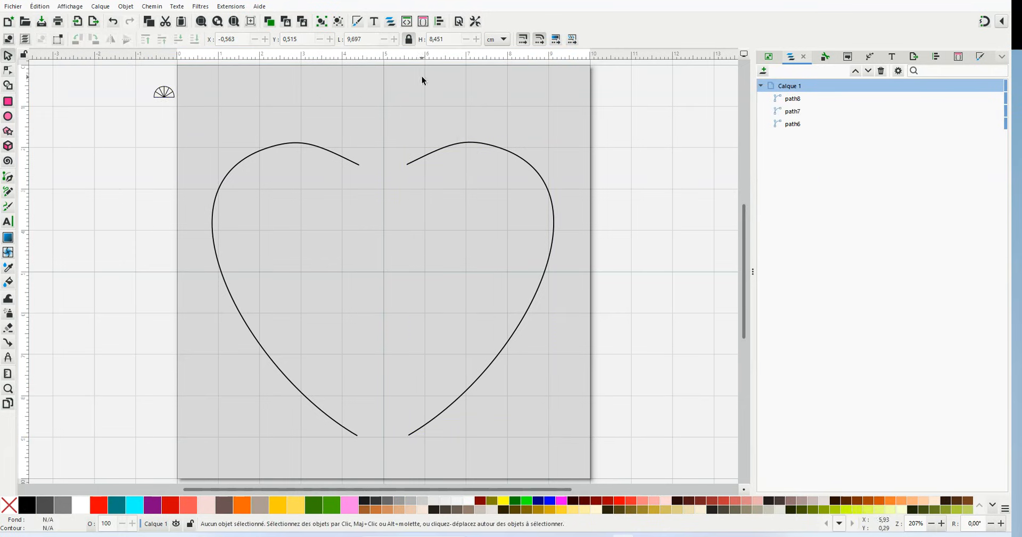
# Rename the small spoked semicircle as "motif" and raise it one level, directly above the right half heart's path
pyautogui.click(806, 127)
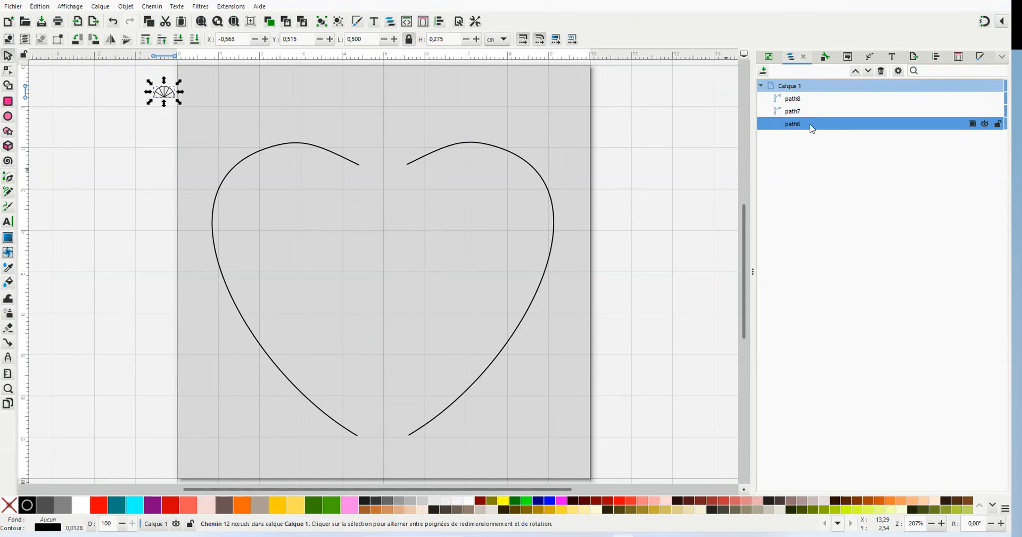
pyautogui.click(812, 125)
pyautogui.write('motif')
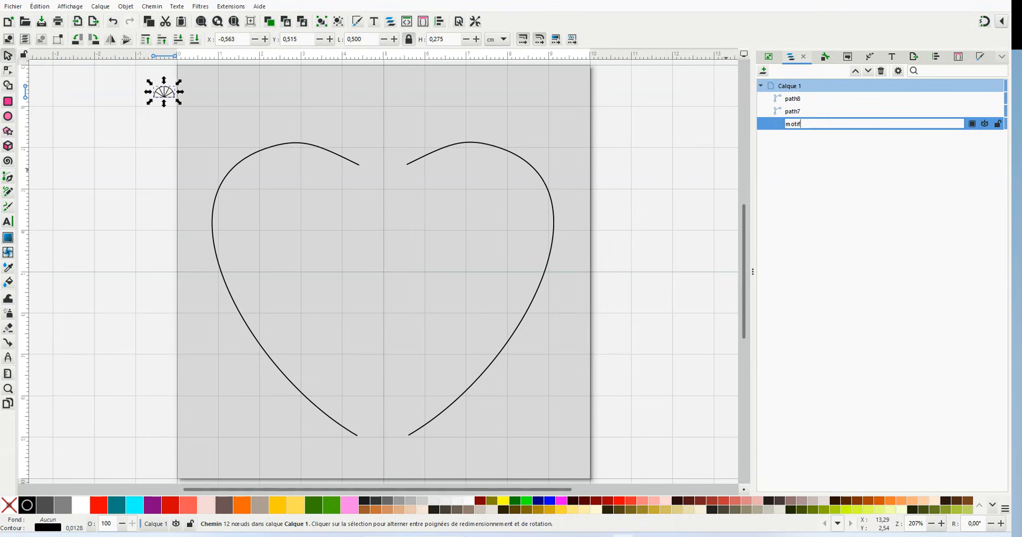
pyautogui.press('Return')
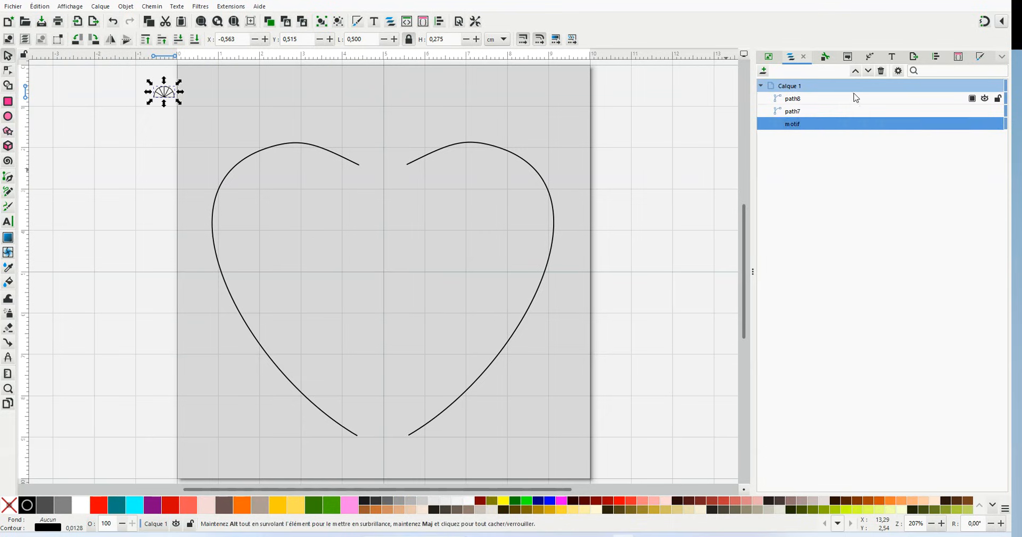
pyautogui.click(857, 72)
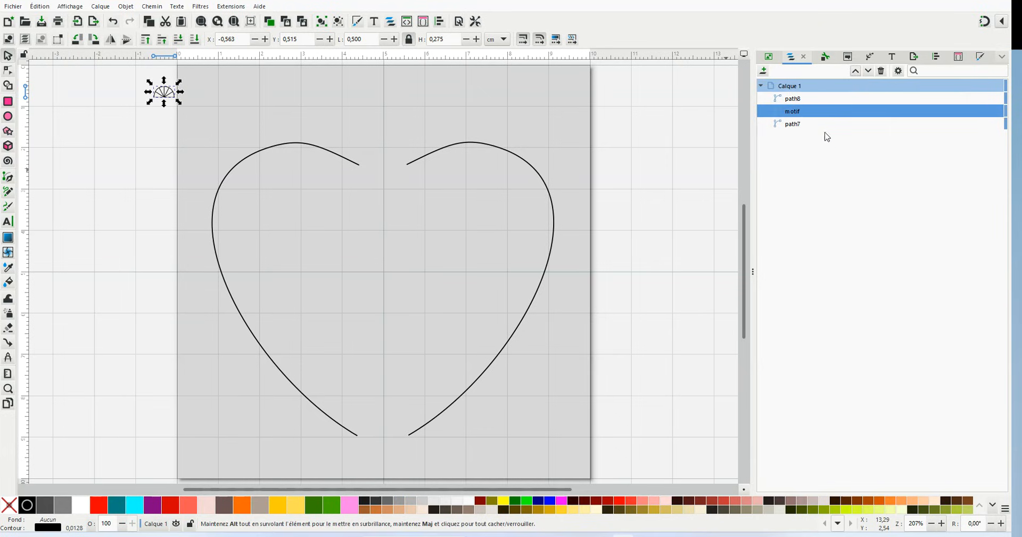
pyautogui.click(799, 126)
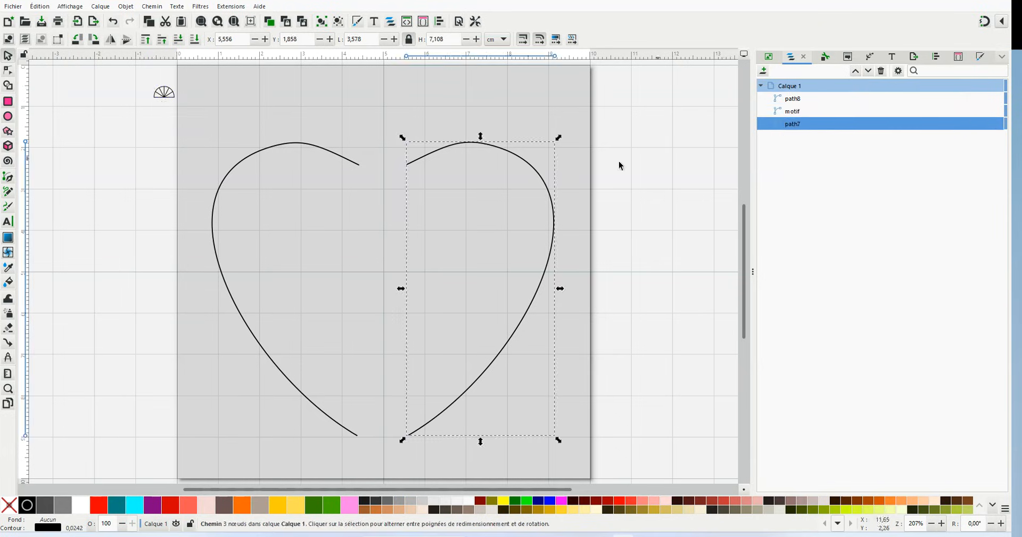
# Distribute duplicates of the motif along the right half heart, with a tangential offset of 0.0
pyautogui.click(797, 114)
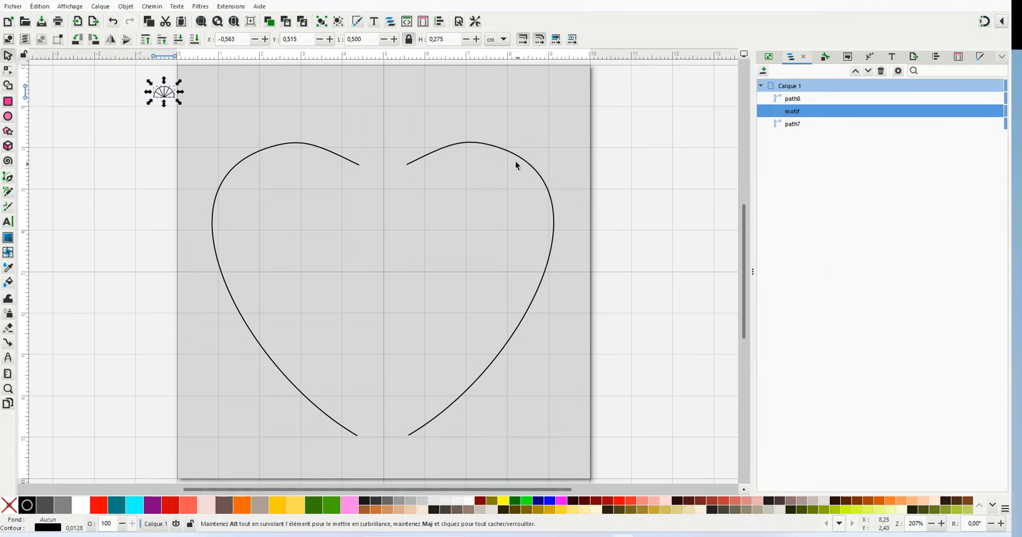
pyautogui.keyDown('shift'); pyautogui.click(793, 124); pyautogui.keyUp('shift')
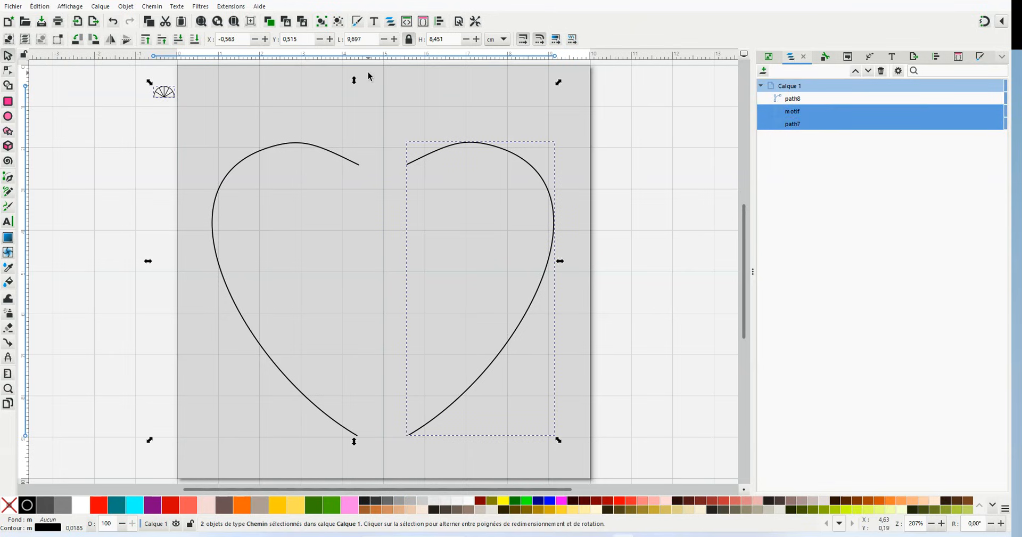
pyautogui.click(228, 7)
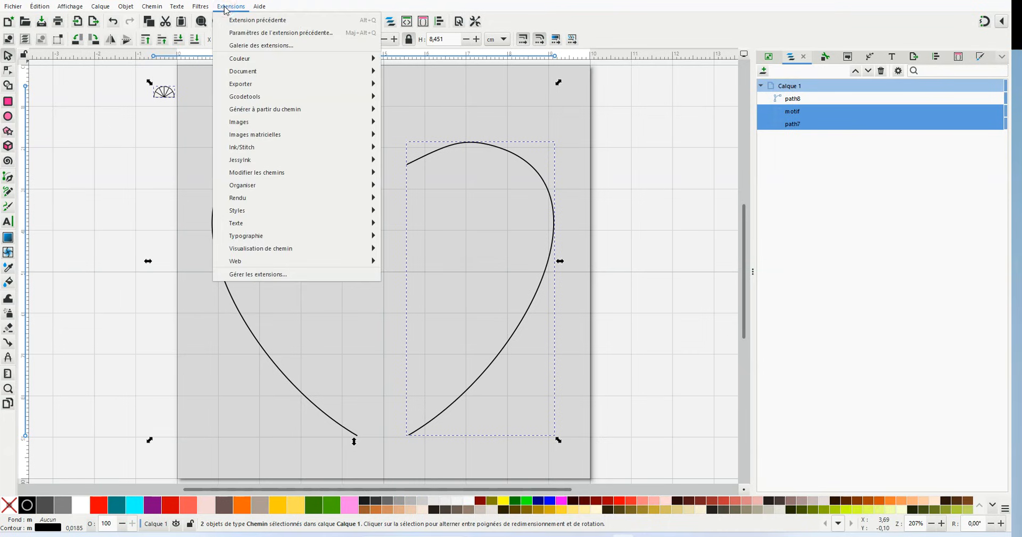
pyautogui.moveTo(252, 111)
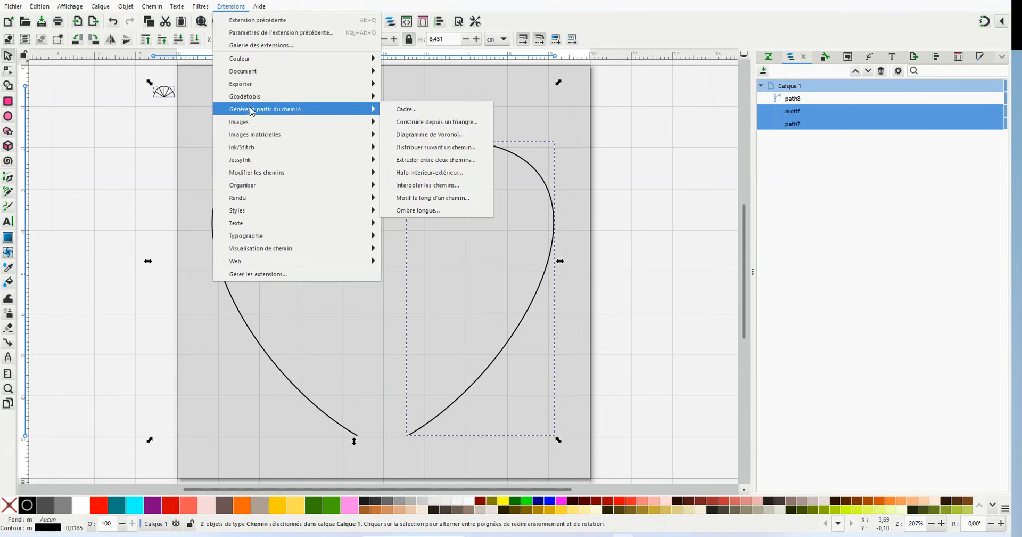
pyautogui.click(409, 148)
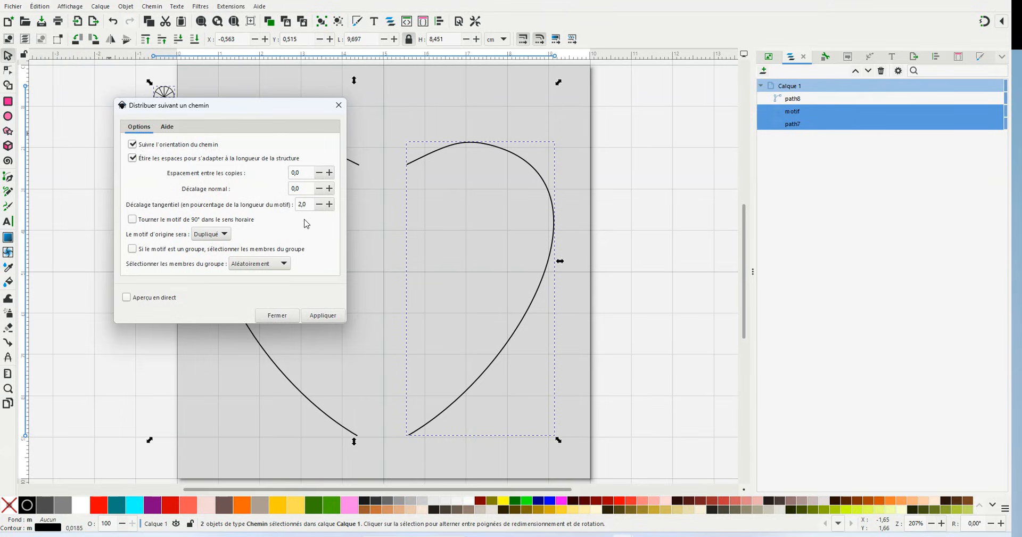
pyautogui.doubleClick(307, 201)
pyautogui.click(312, 315)
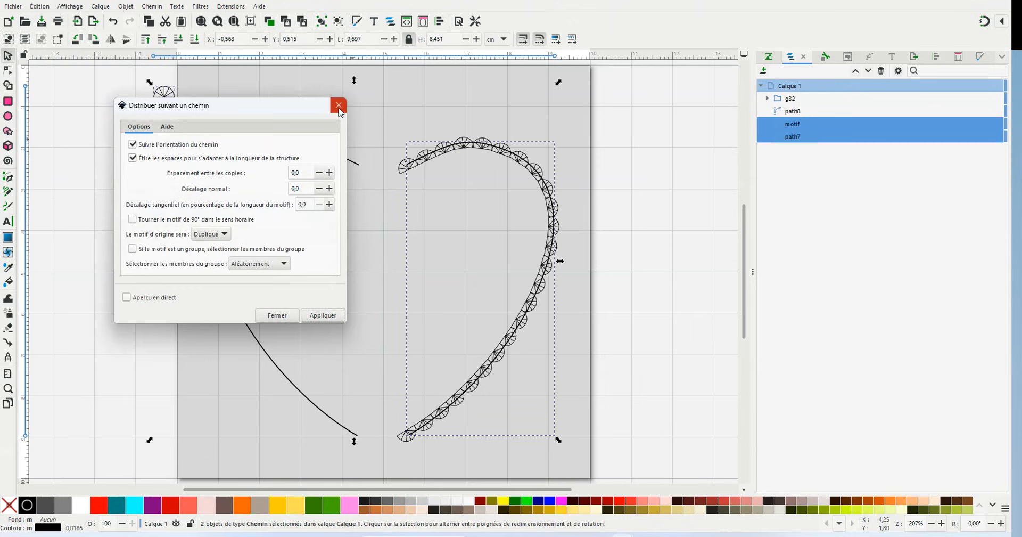
pyautogui.click(276, 315)
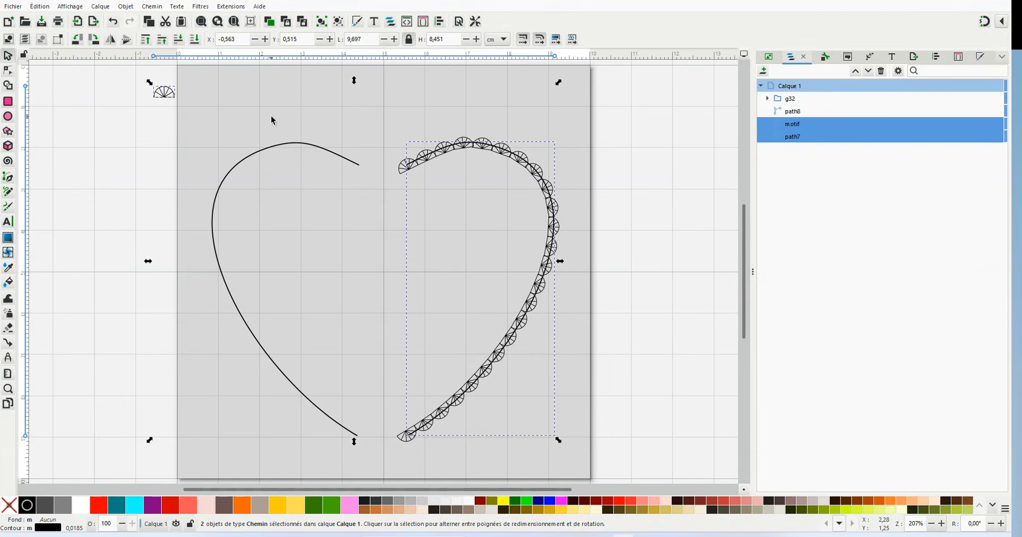
pyautogui.click(234, 99)
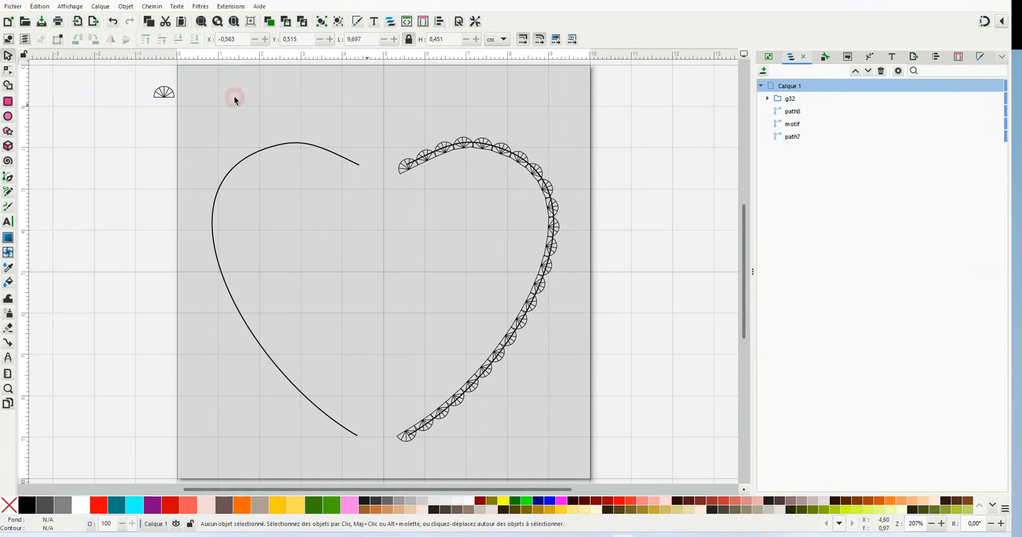
# Hide the right half heart's original guide path, leaving the scalloped motif border visible
pyautogui.click(812, 138)
pyautogui.click(985, 137)
pyautogui.click(662, 137)
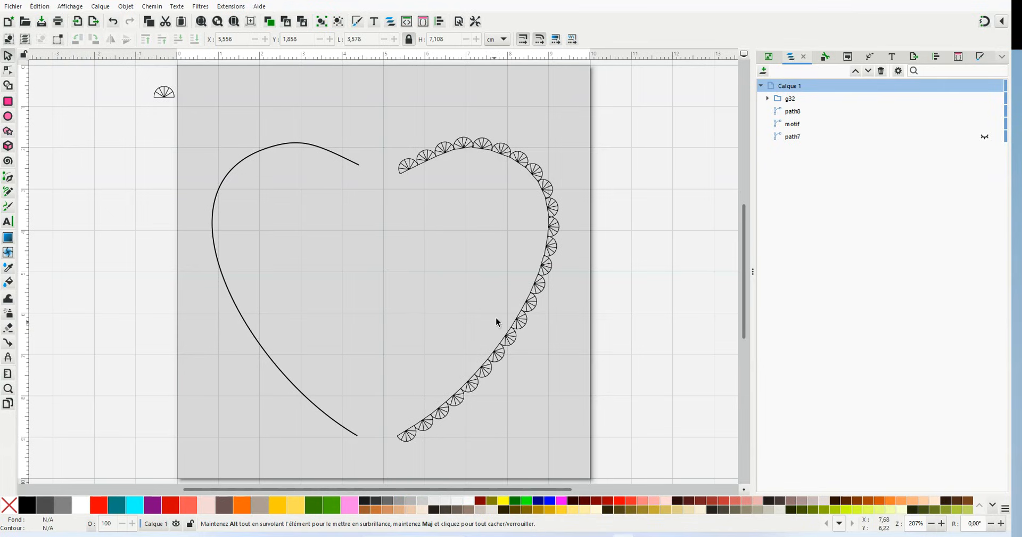
# Raise the motif one level in the object order, directly above the left half heart's path
pyautogui.click(811, 129)
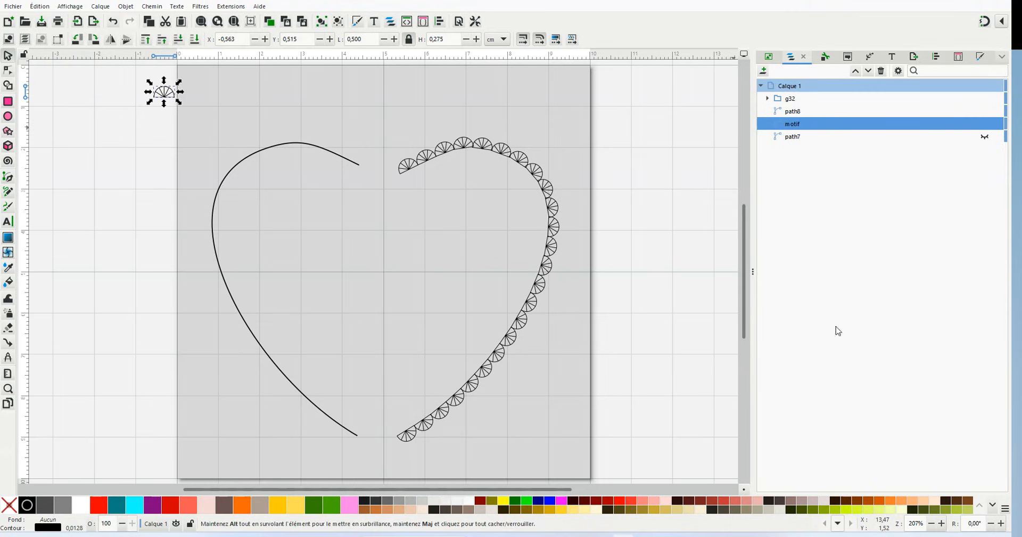
pyautogui.click(857, 72)
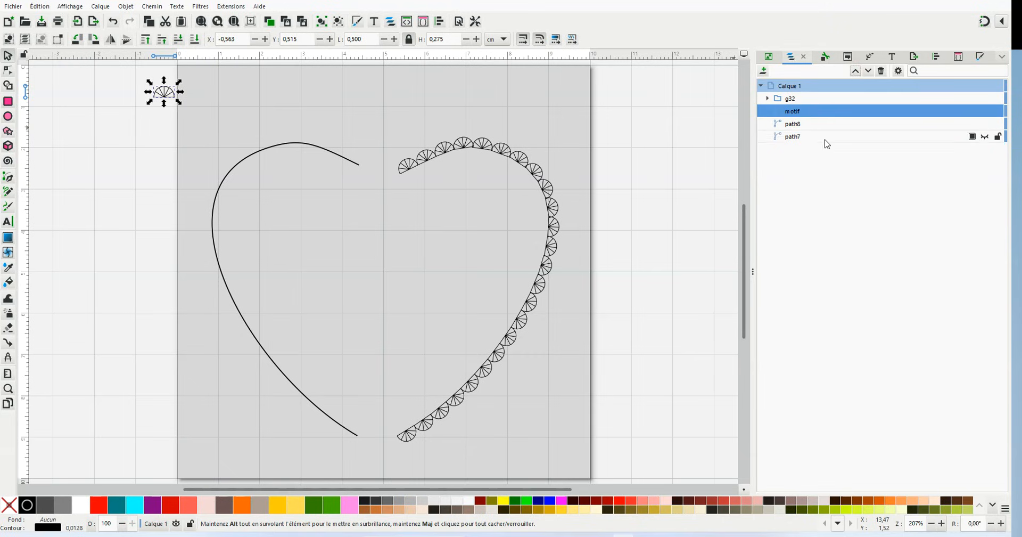
pyautogui.click(801, 129)
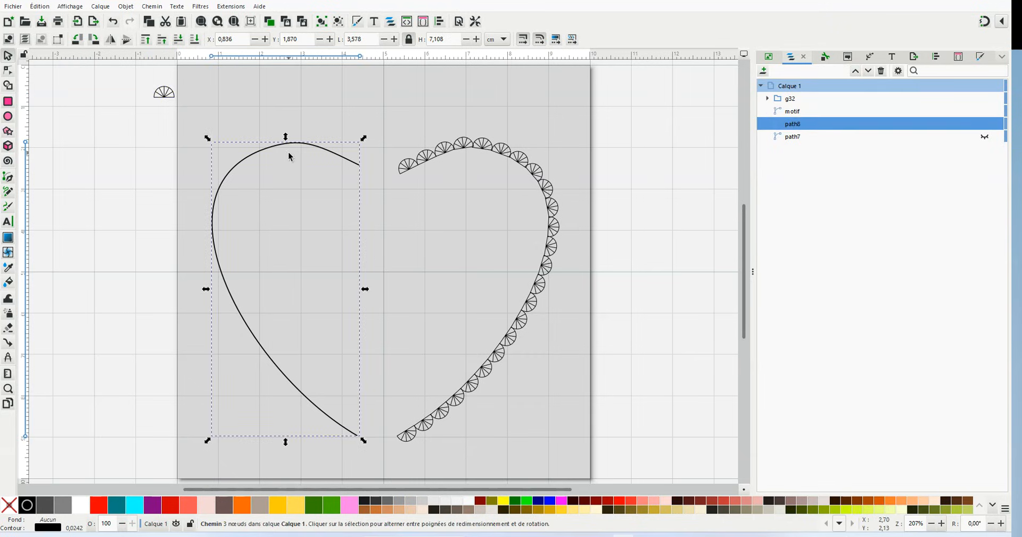
# Try to distribute duplicates of the unflipped motif along the left half heart
pyautogui.click(806, 113)
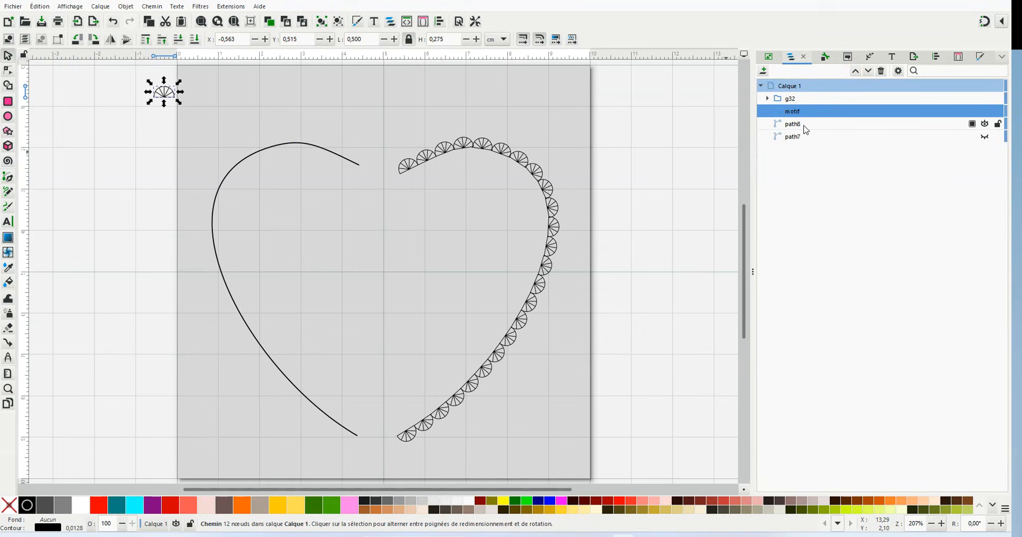
pyautogui.keyDown('shift'); pyautogui.click(806, 125); pyautogui.keyUp('shift')
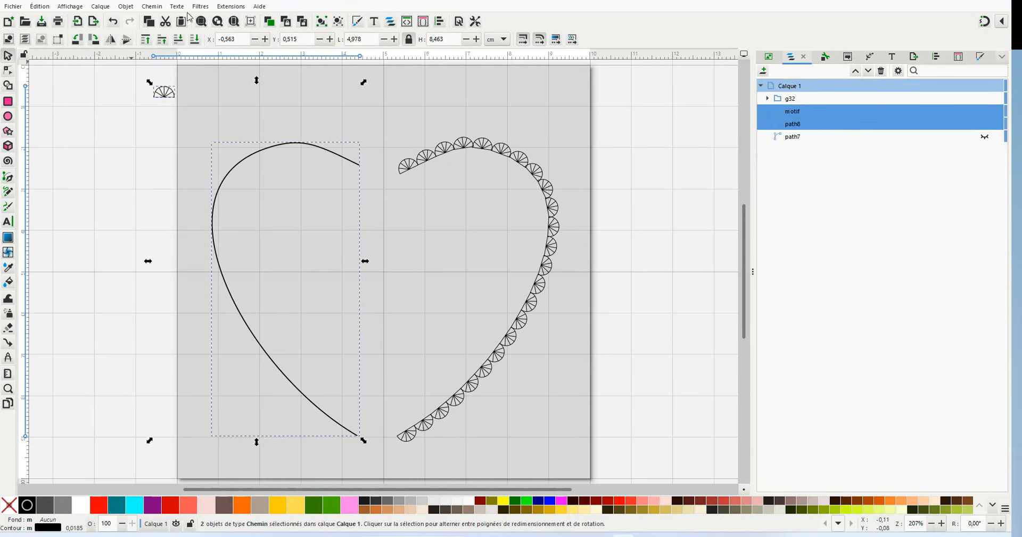
pyautogui.click(230, 7)
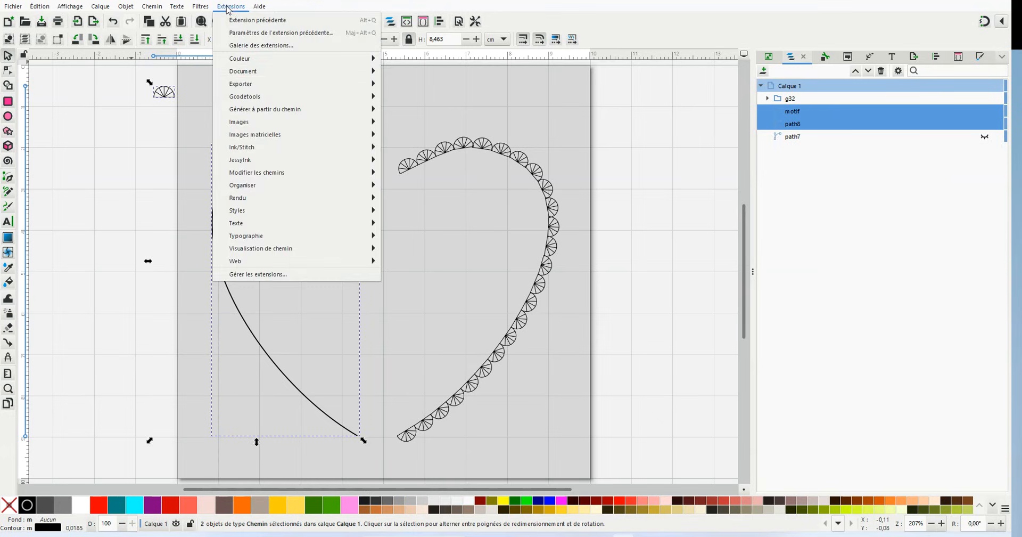
pyautogui.moveTo(250, 115)
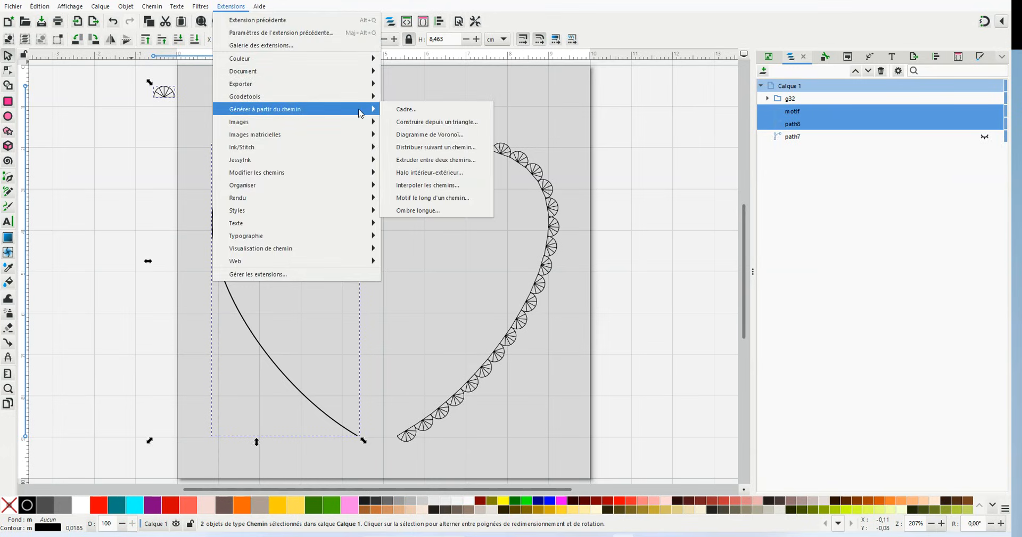
pyautogui.click(422, 151)
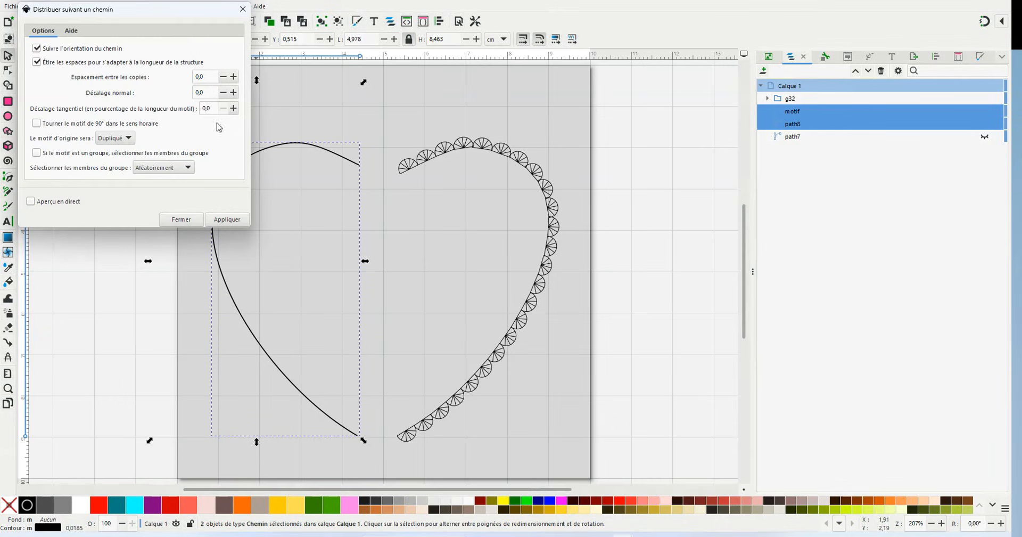
pyautogui.click(227, 221)
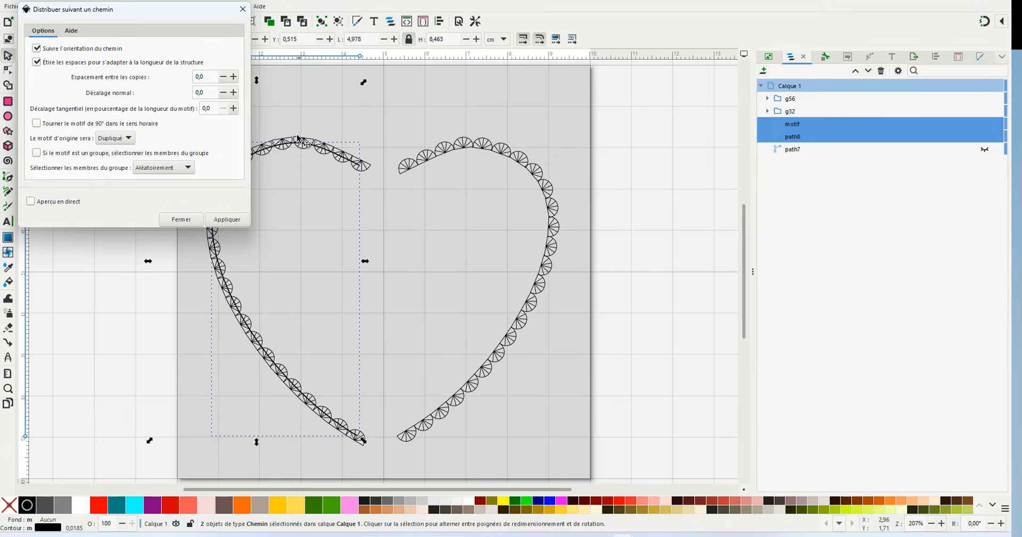
pyautogui.click(181, 219)
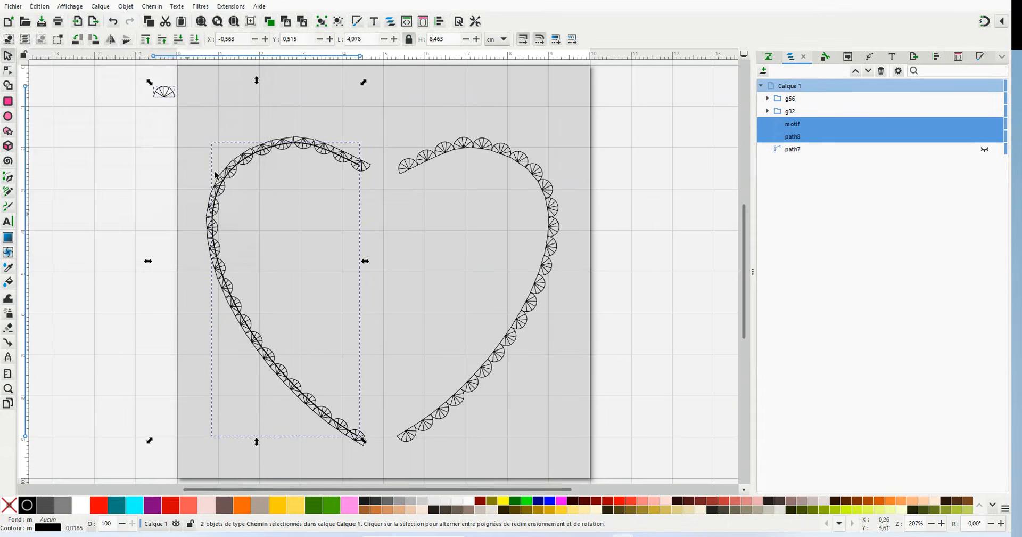
pyautogui.click(113, 22)
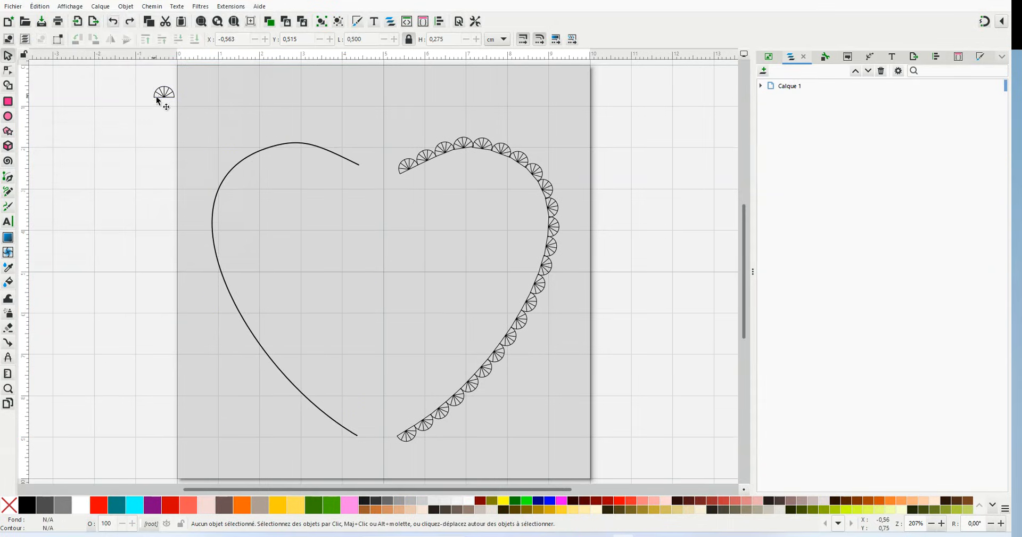
# Flip the small spoked semicircle motif vertically so its rounded side faces down
pyautogui.click(166, 95)
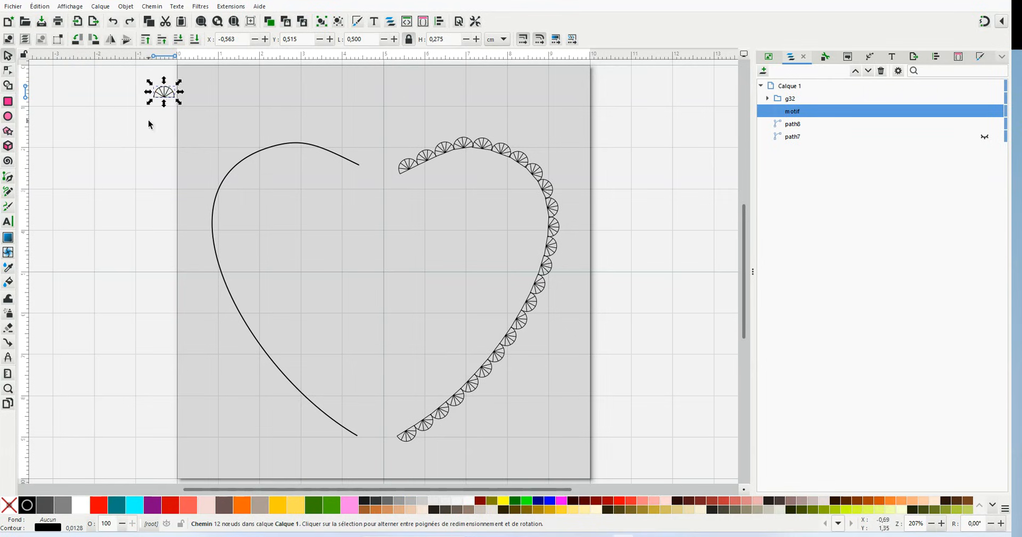
pyautogui.click(127, 7)
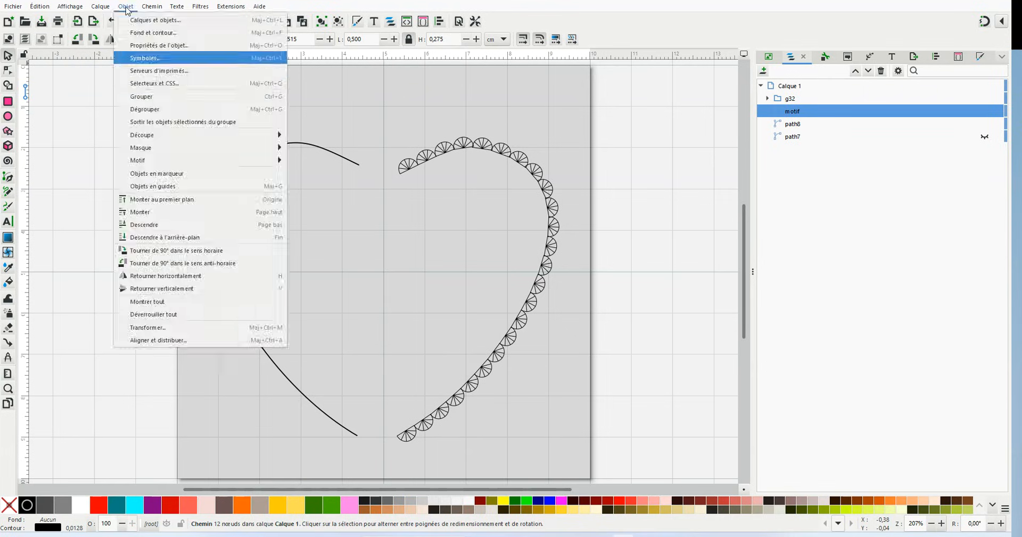
pyautogui.click(179, 286)
pyautogui.click(201, 157)
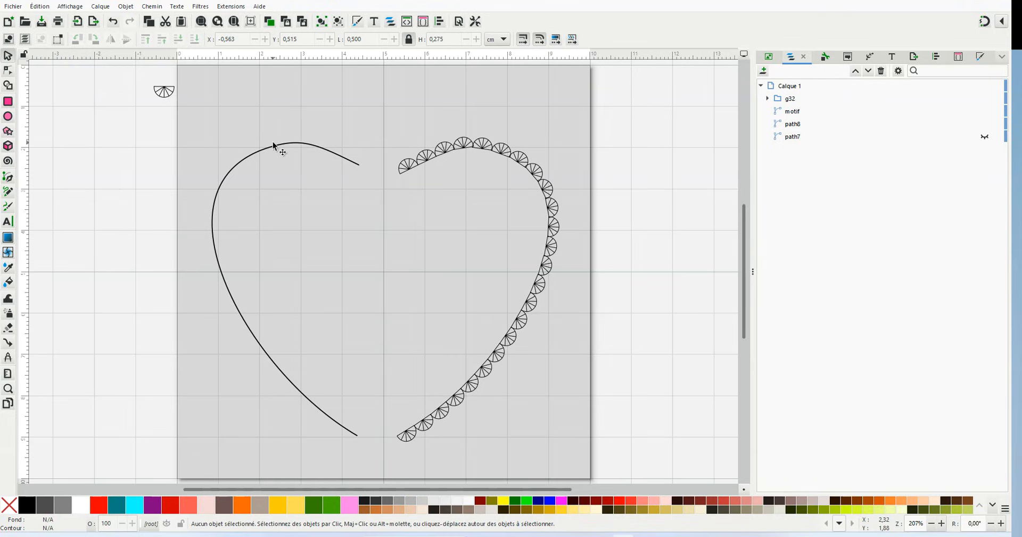
# Distribute duplicates of the flipped motif along the left half heart's path using the distribute-along-path extension
pyautogui.click(166, 96)
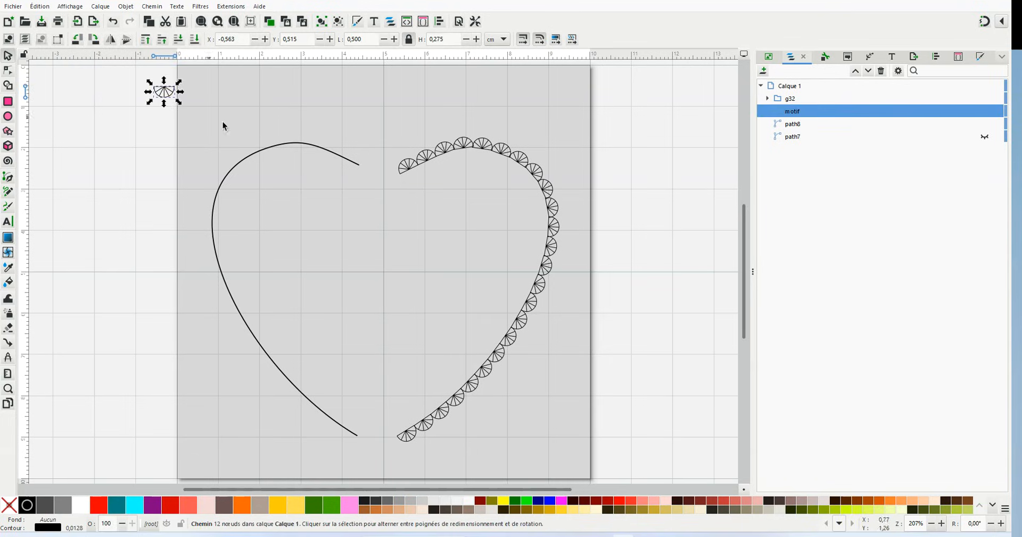
pyautogui.keyDown('shift'); pyautogui.click(332, 153); pyautogui.keyUp('shift')
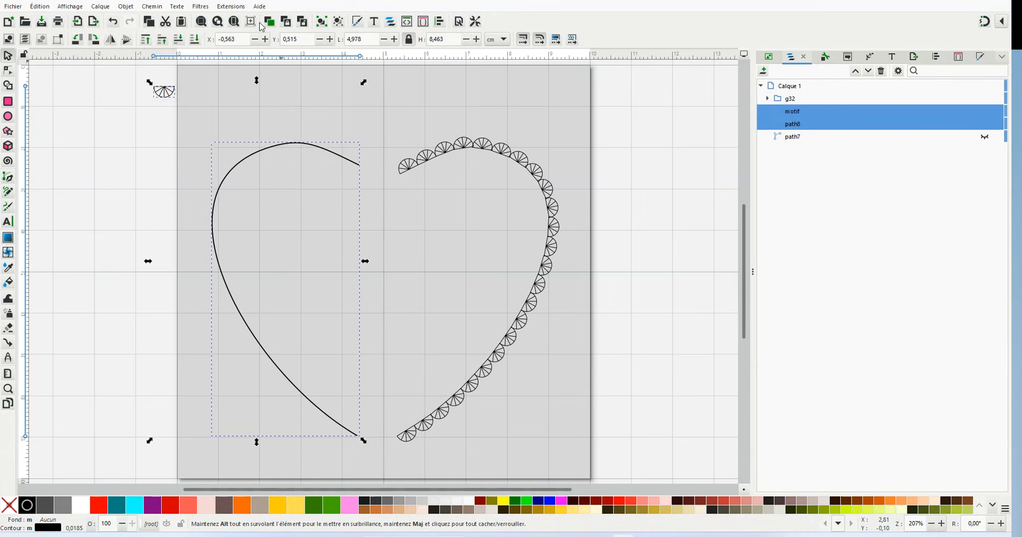
pyautogui.click(229, 7)
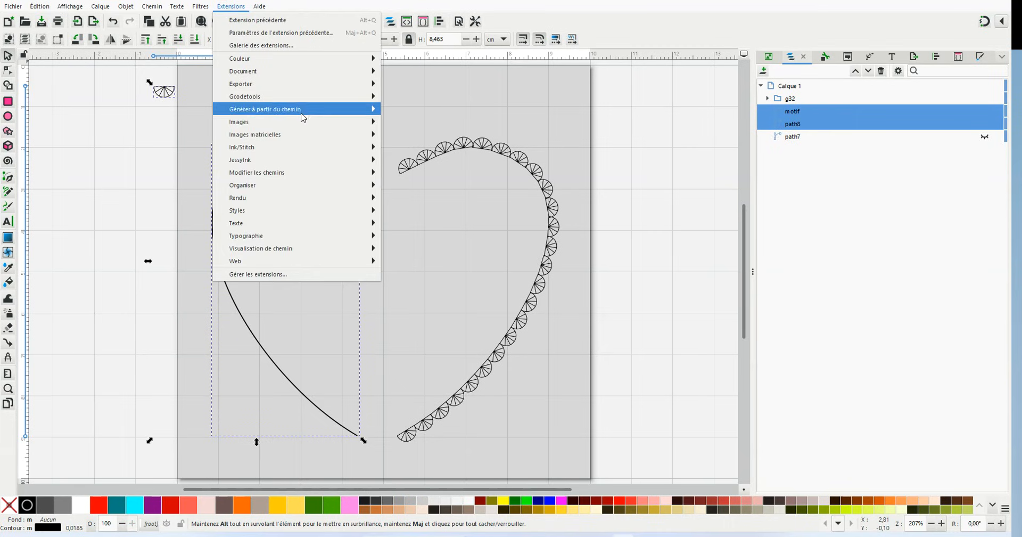
pyautogui.moveTo(304, 117)
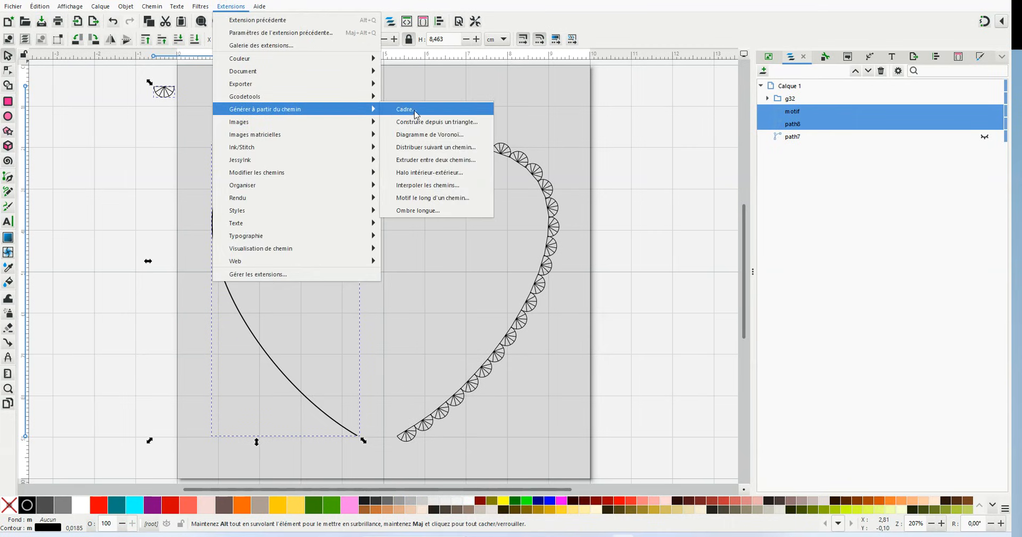
pyautogui.click(421, 150)
pyautogui.click(240, 233)
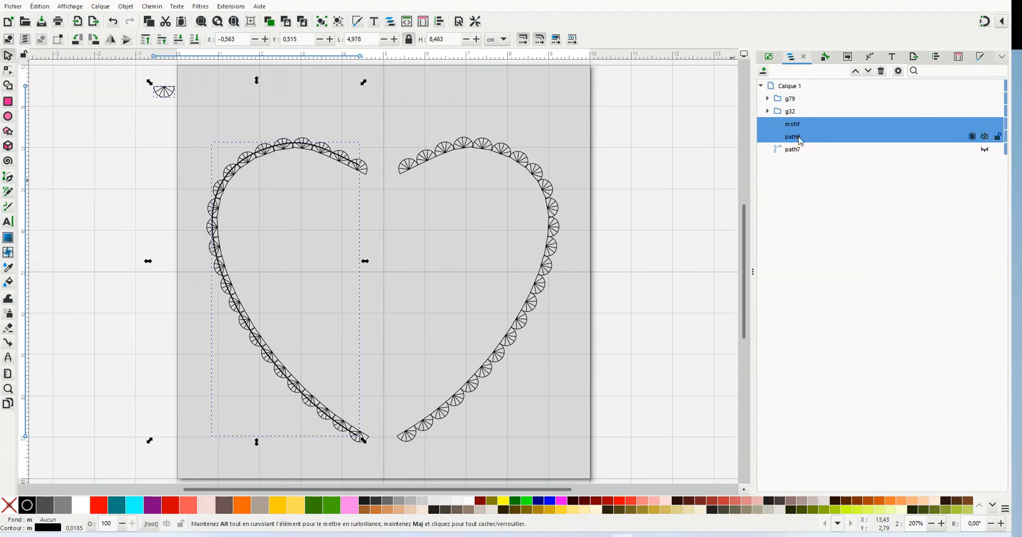
# Hide the left half heart's original guide path and clear the selection
pyautogui.click(819, 140)
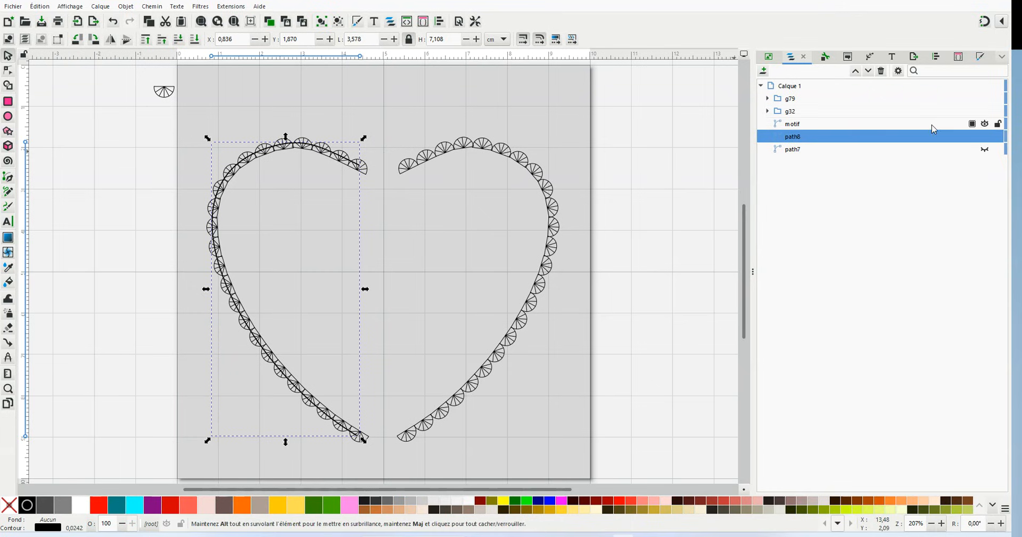
pyautogui.click(986, 138)
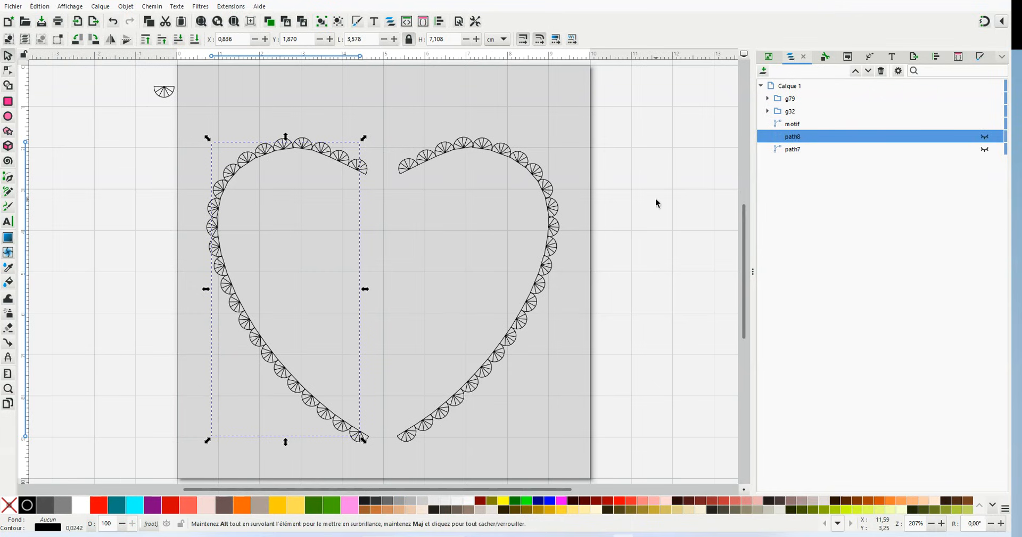
pyautogui.click(247, 126)
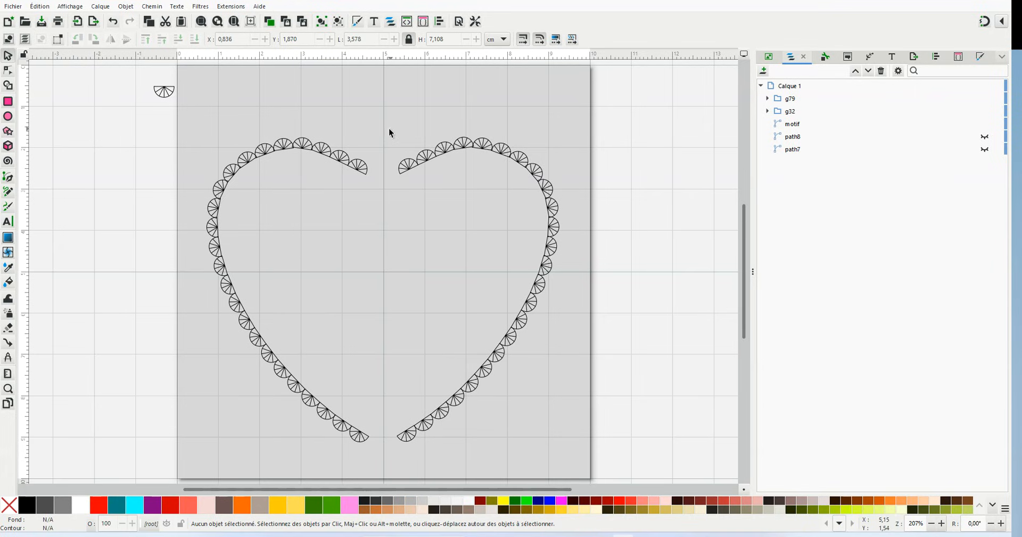
# Move the right half's scalloped border left to the page's vertical centre line, at X about 5 cm
pyautogui.click(408, 171)
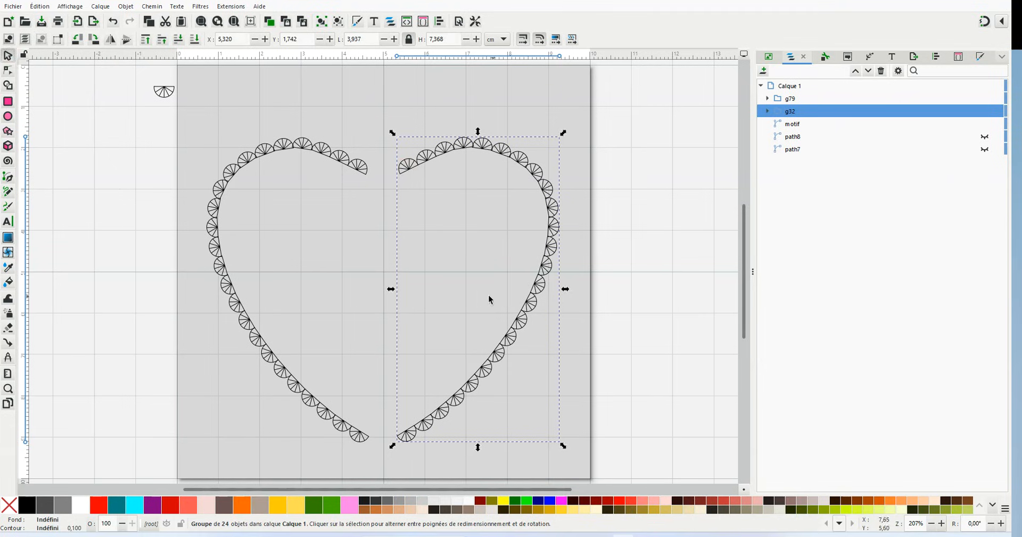
pyautogui.moveTo(531, 293); pyautogui.dragTo(516, 294)
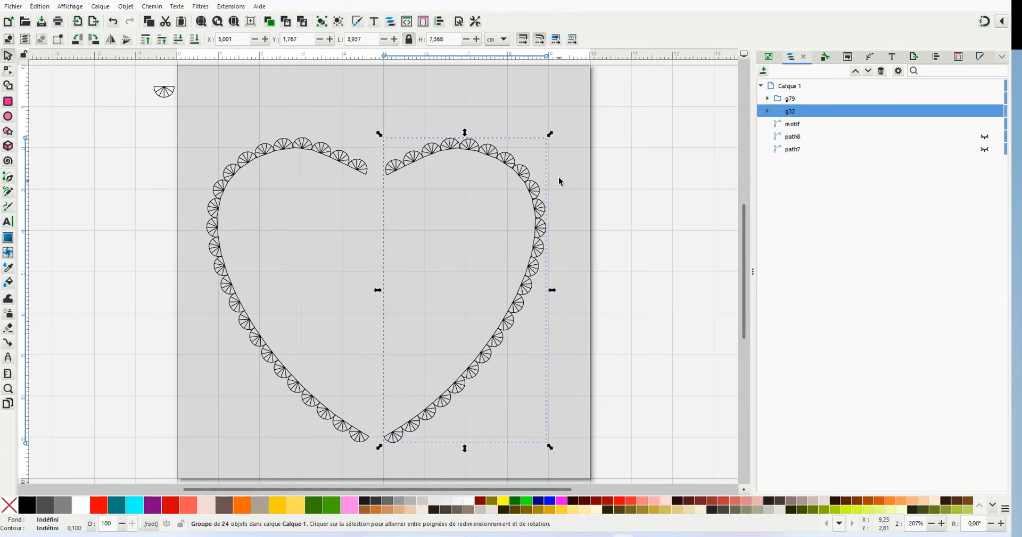
pyautogui.click(549, 105)
# Move the left half's scalloped border right to meet the right half, at X about 1.16 cm
pyautogui.click(313, 151)
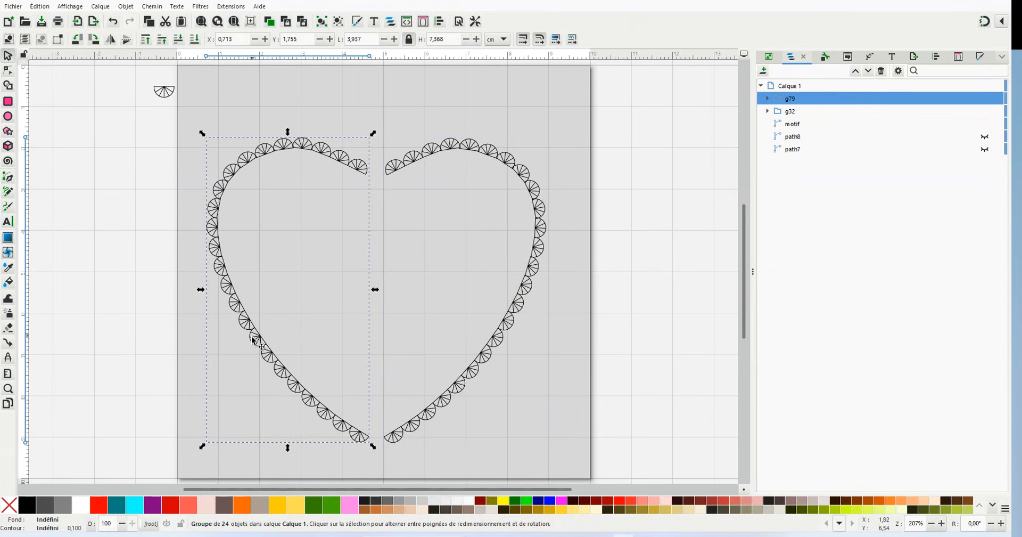
pyautogui.moveTo(233, 291); pyautogui.dragTo(251, 293)
pyautogui.click(560, 213)
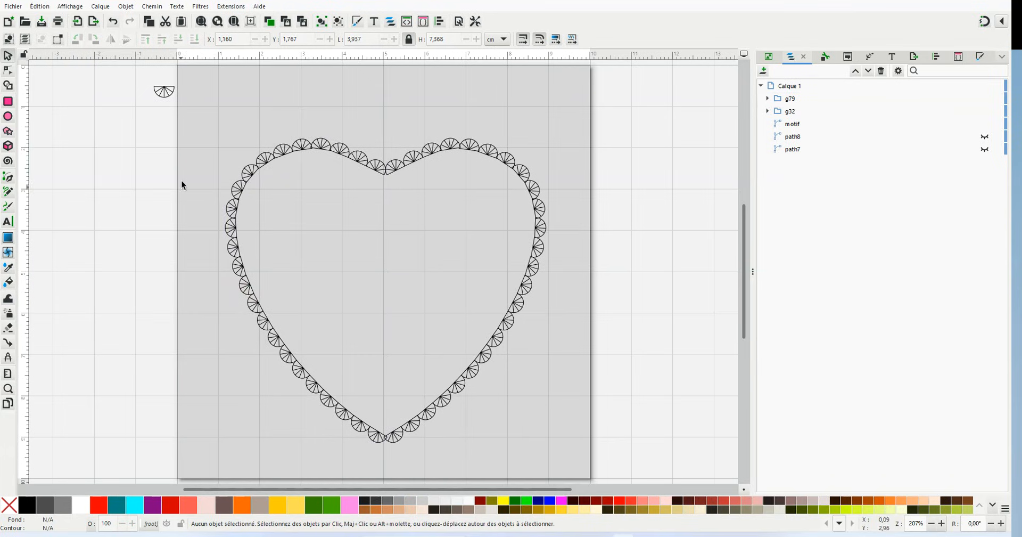
# Shift the left scalloped border about 0.08 cm left to remove the overlap with the right half at the heart's tip
pyautogui.scroll(3, 392, 440)
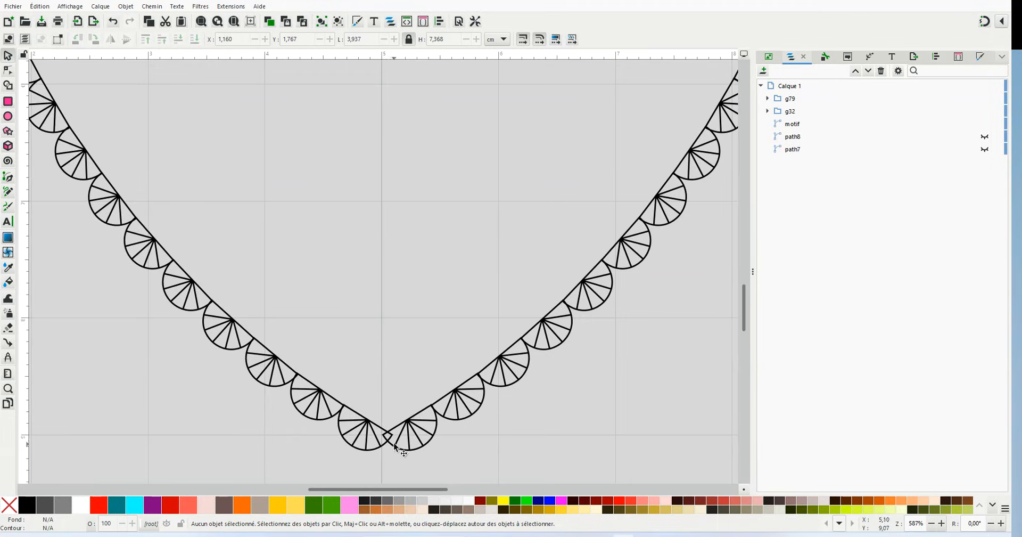
pyautogui.scroll(-2, 403, 149)
pyautogui.moveTo(744, 331); pyautogui.dragTo(758, 288)
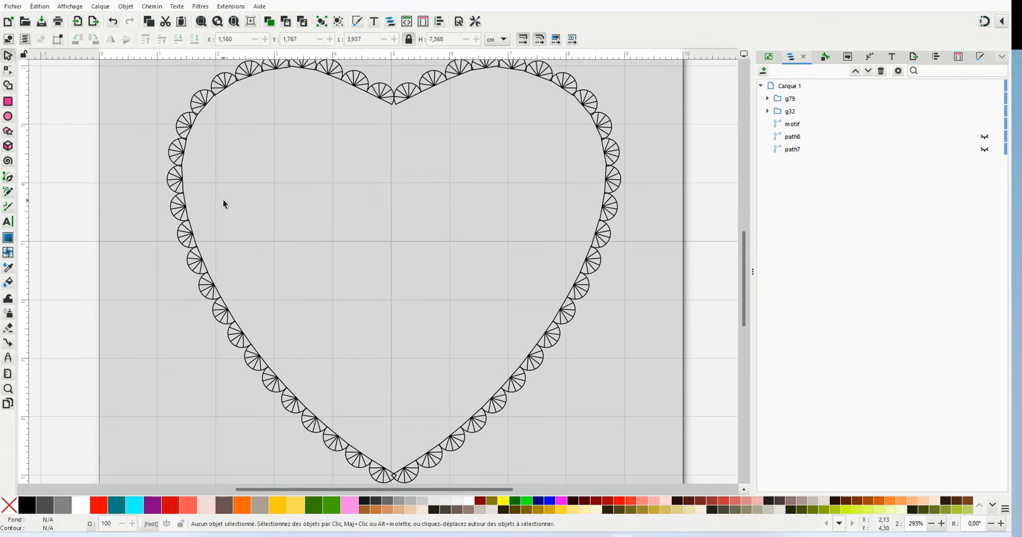
pyautogui.click(187, 186)
pyautogui.moveTo(183, 204); pyautogui.dragTo(177, 203)
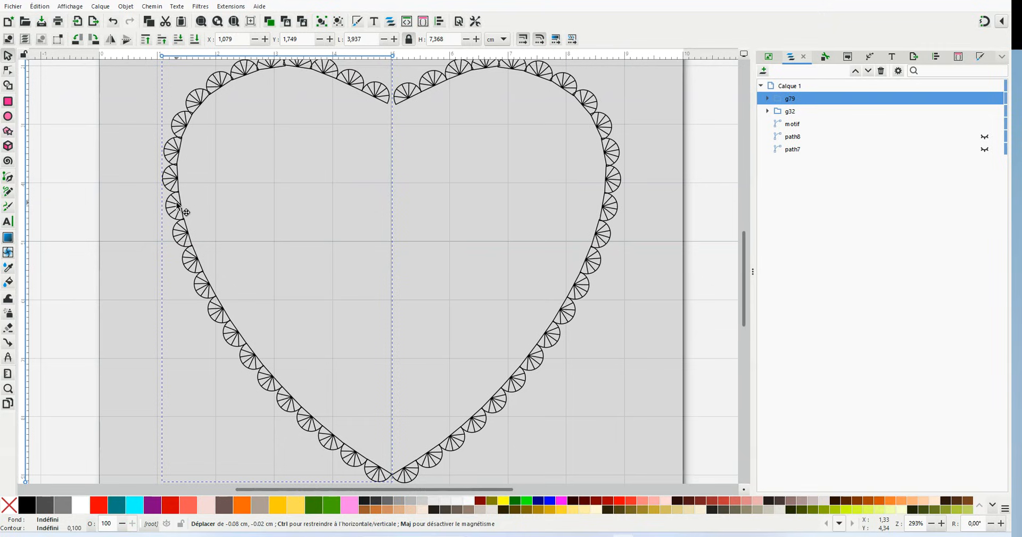
pyautogui.click(704, 195)
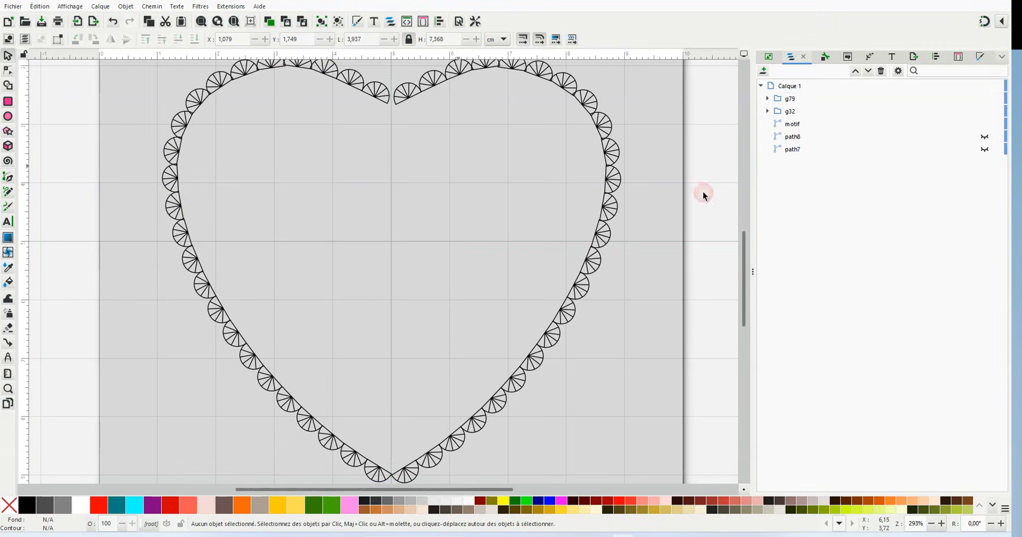
# Show the hidden guide paths of both half hearts again
pyautogui.scroll(-2, 452, 168)
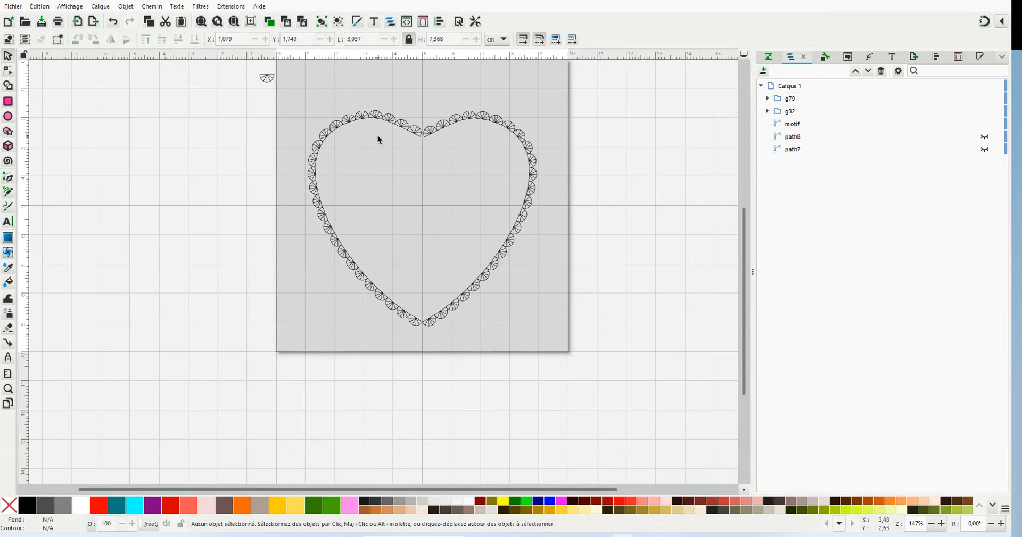
pyautogui.scroll(-1, 458, 97)
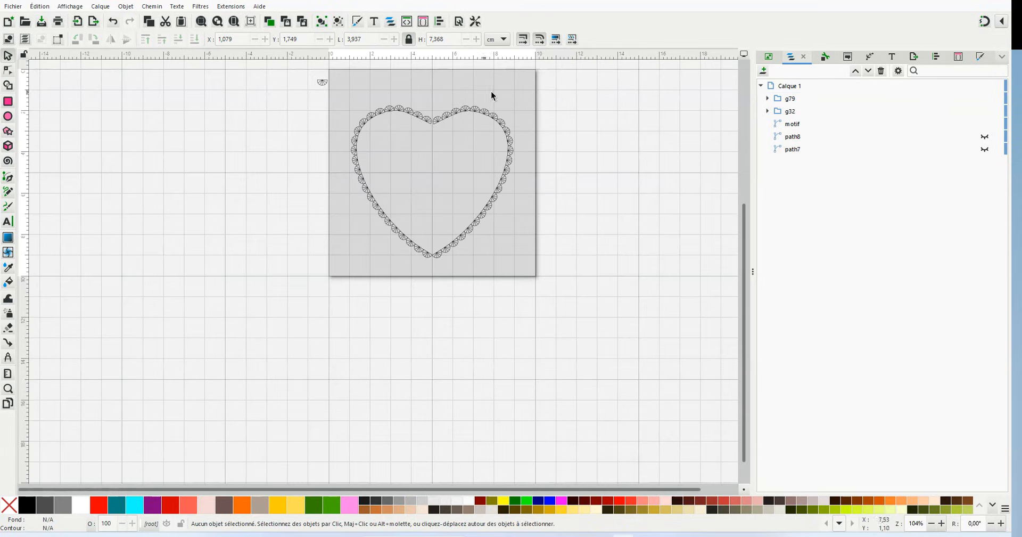
pyautogui.click(986, 137)
pyautogui.click(985, 149)
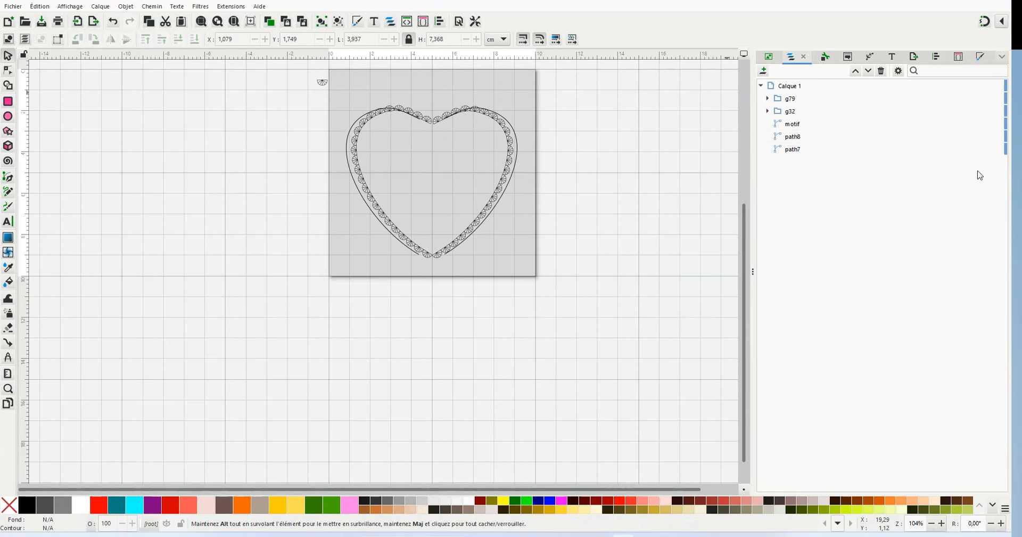
pyautogui.scroll(2, 477, 97)
pyautogui.scroll(1, 476, 102)
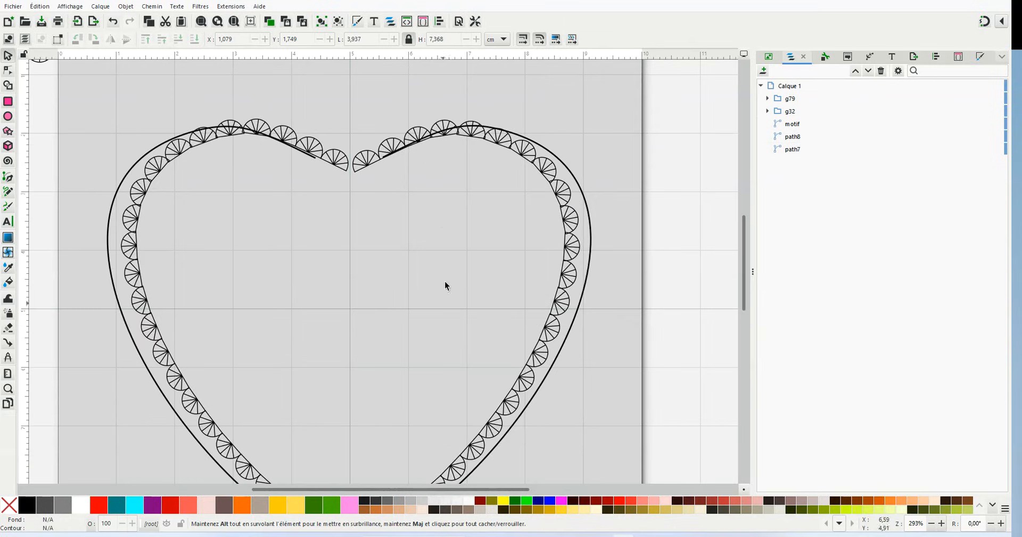
pyautogui.scroll(-2, 424, 354)
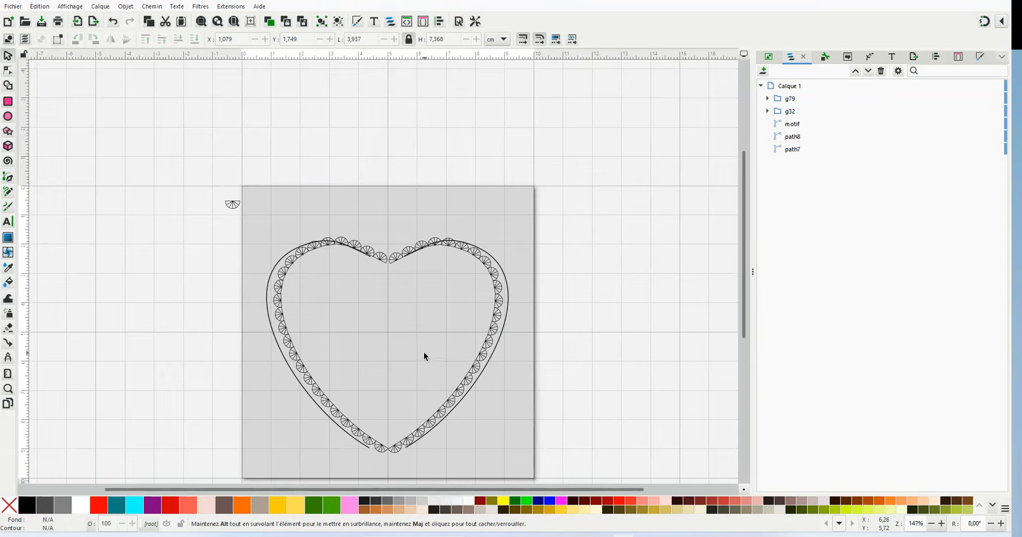
pyautogui.click(509, 310)
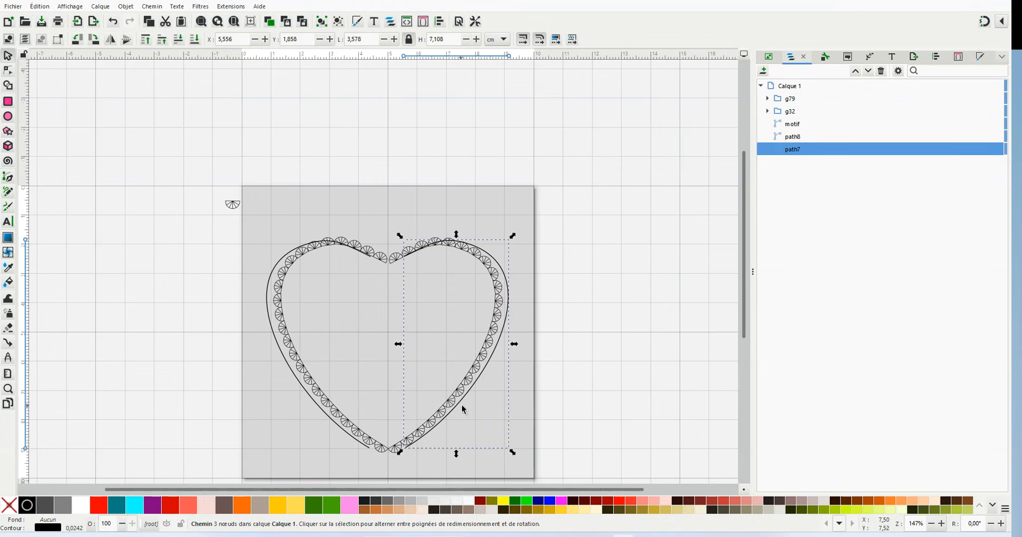
pyautogui.scroll(1, 463, 409)
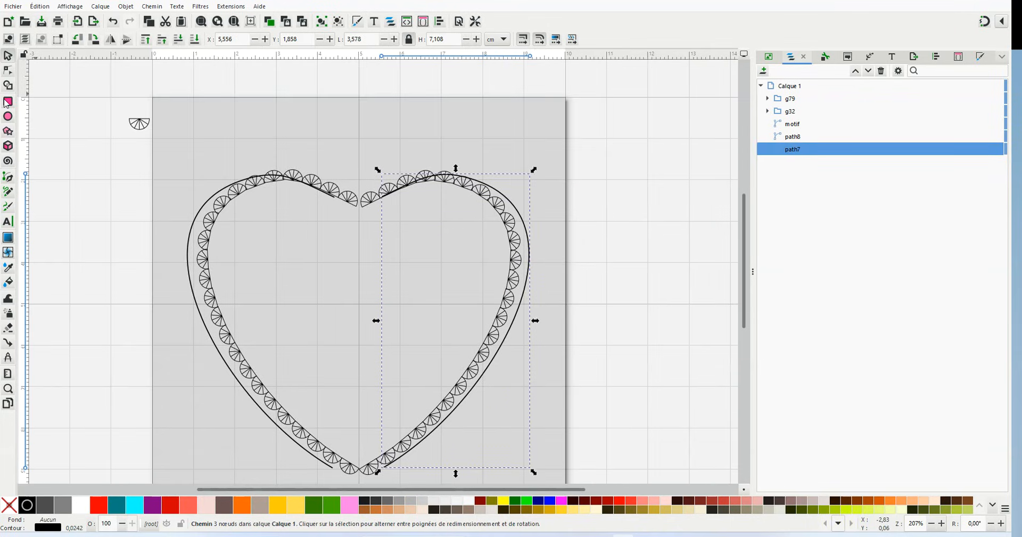
pyautogui.click(7, 70)
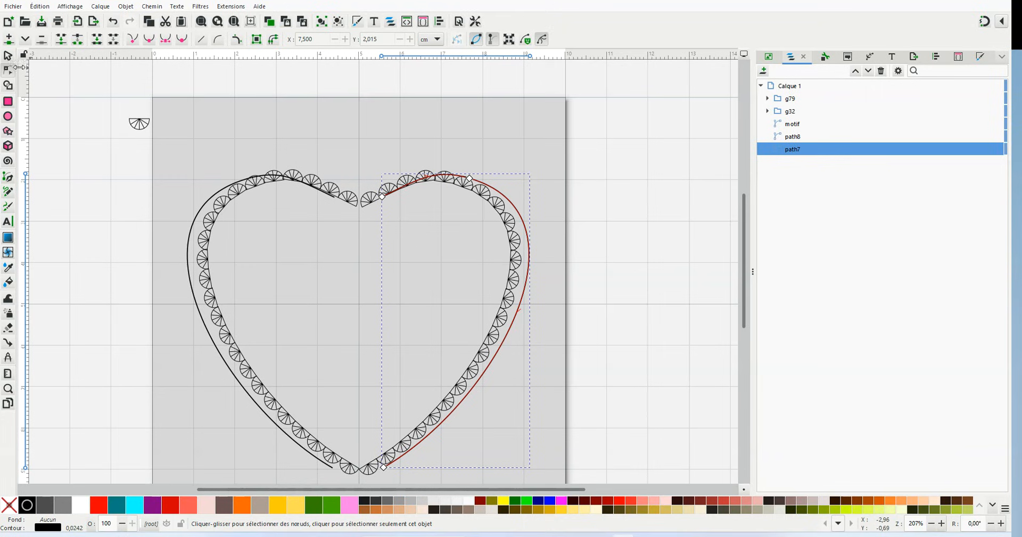
pyautogui.click(8, 56)
pyautogui.moveTo(537, 321)
pyautogui.mouseDown()
pyautogui.moveTo(507, 325)
pyautogui.moveTo(539, 318)
pyautogui.mouseUp()
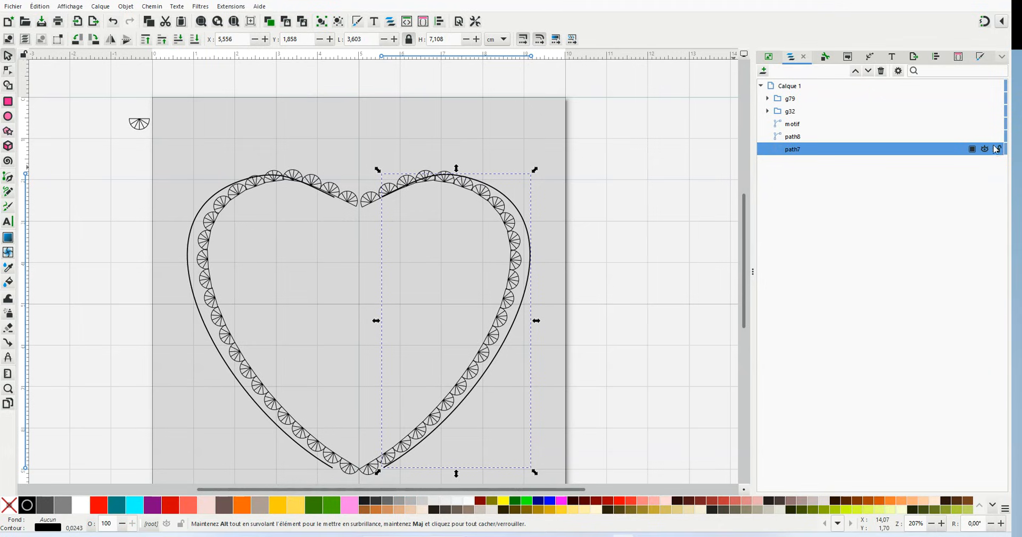
pyautogui.click(985, 149)
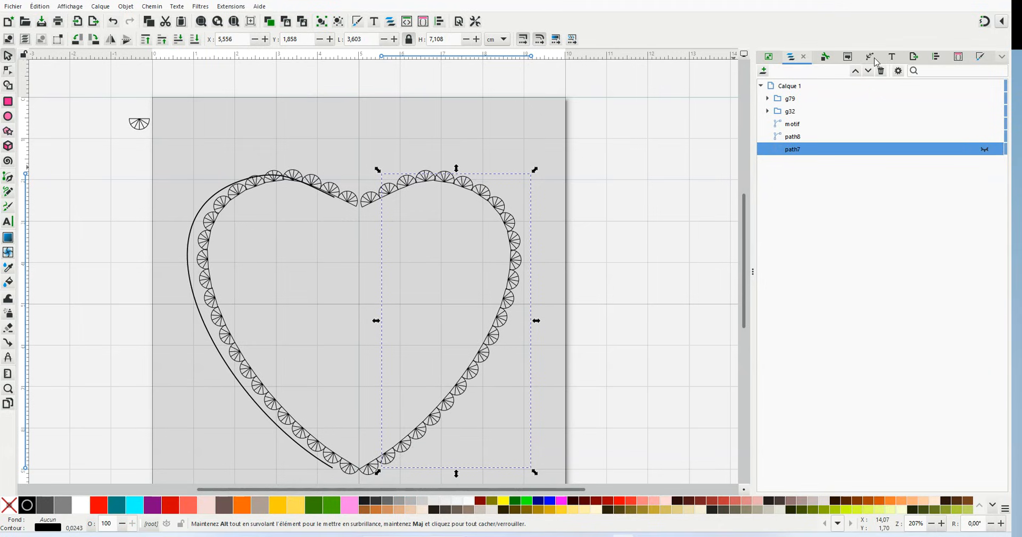
pyautogui.click(985, 150)
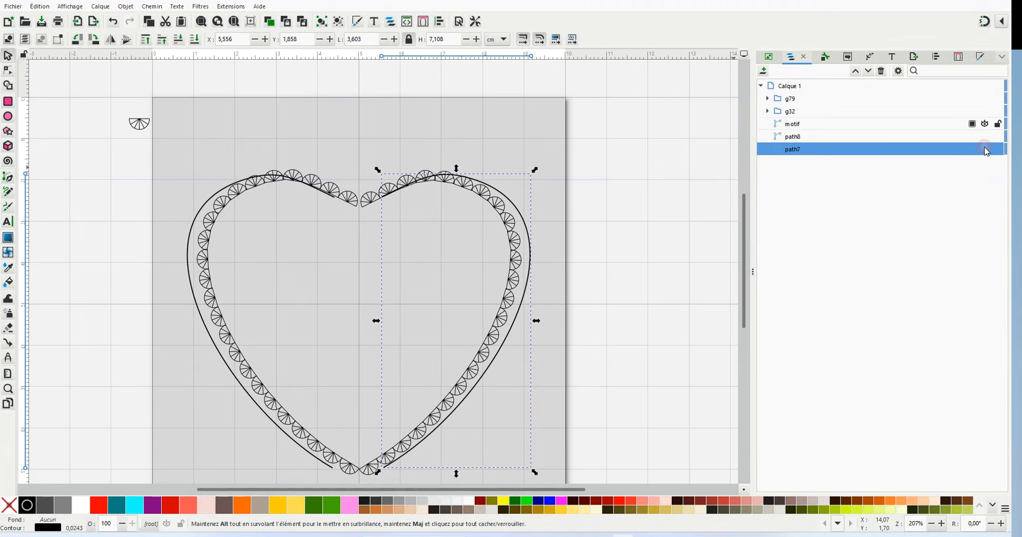
# Delete the original guide paths of the right and left half hearts, keeping the scalloped borders
pyautogui.click(882, 71)
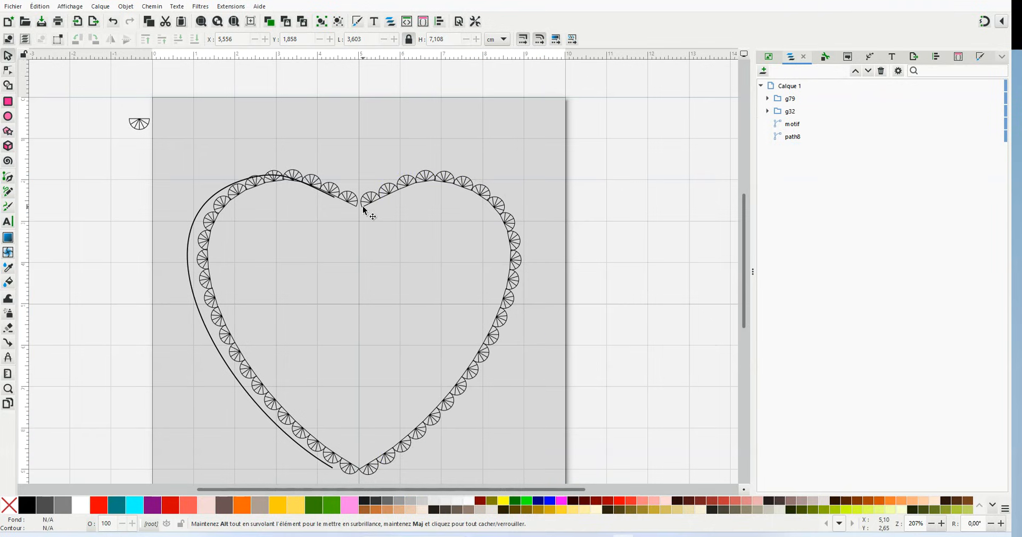
pyautogui.click(213, 200)
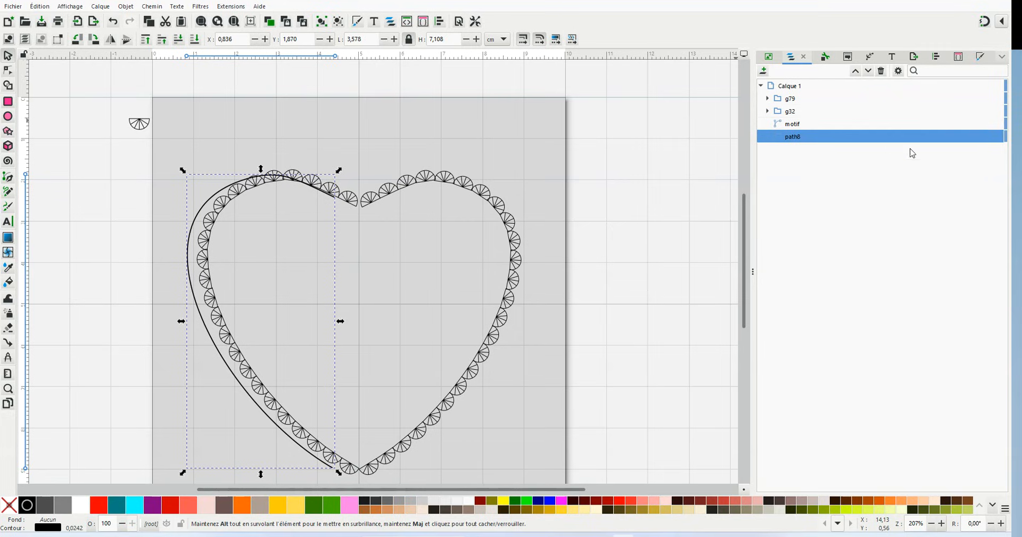
pyautogui.click(882, 72)
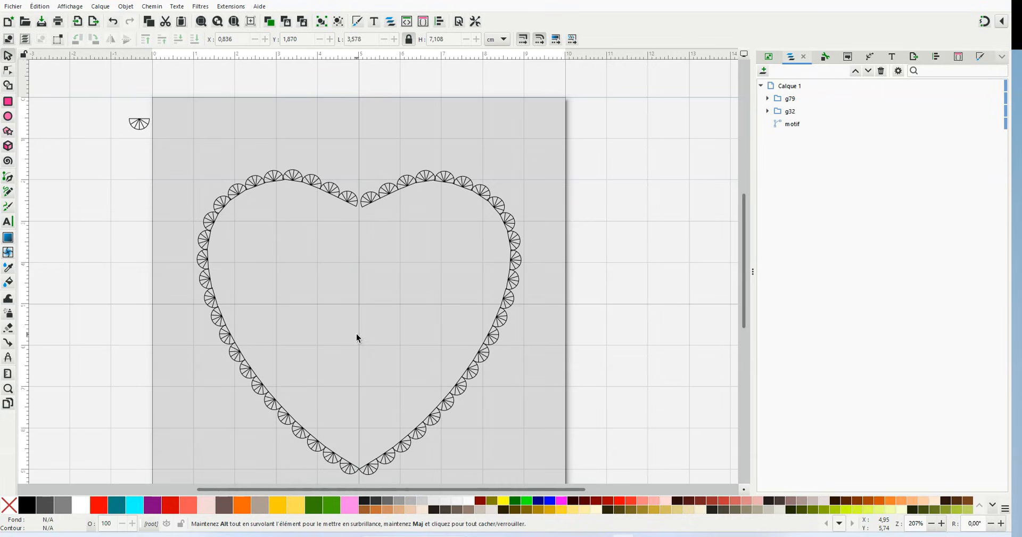
# Ungroup the right half's scalloped border into its individual motifs
pyautogui.moveTo(747, 250); pyautogui.dragTo(747, 271)
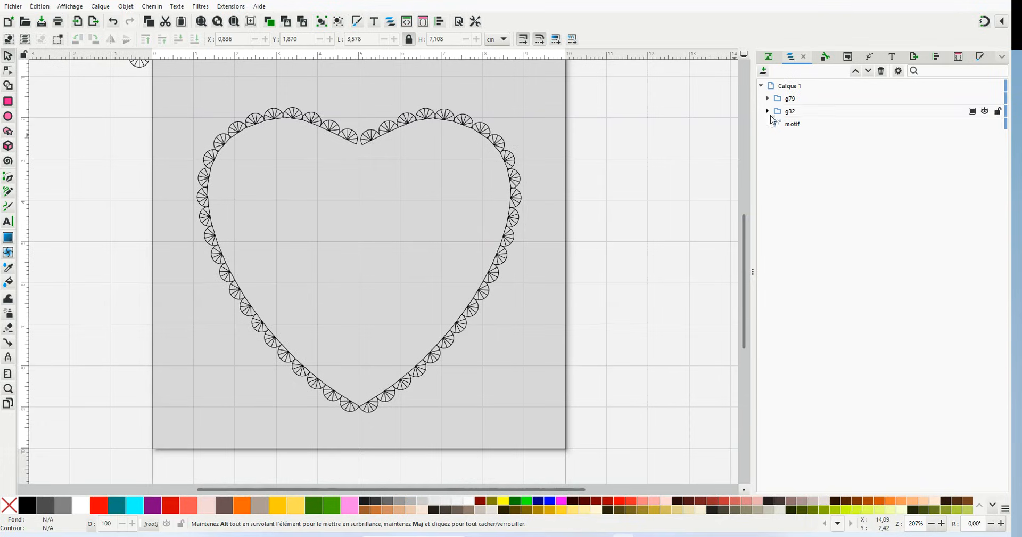
pyautogui.click(419, 123)
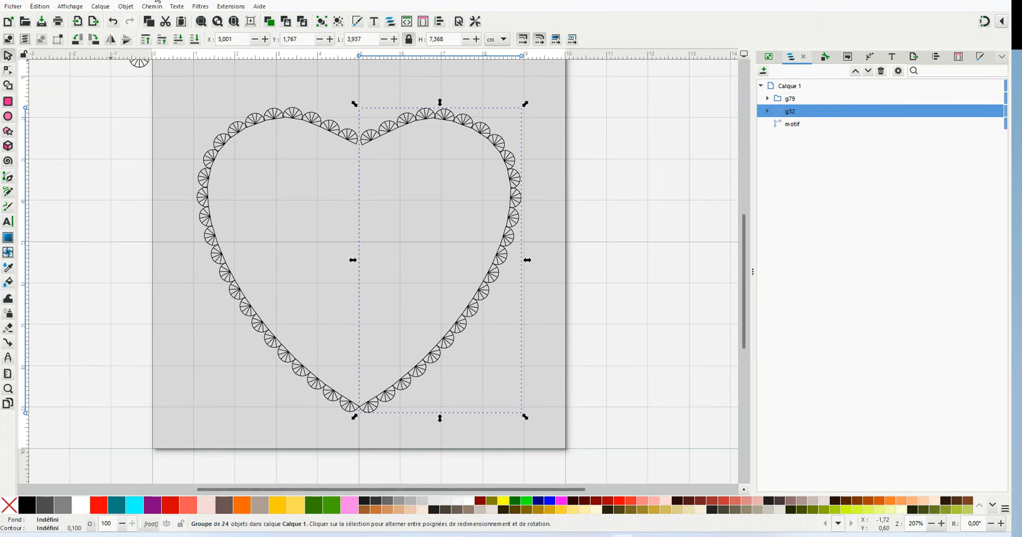
pyautogui.click(126, 6)
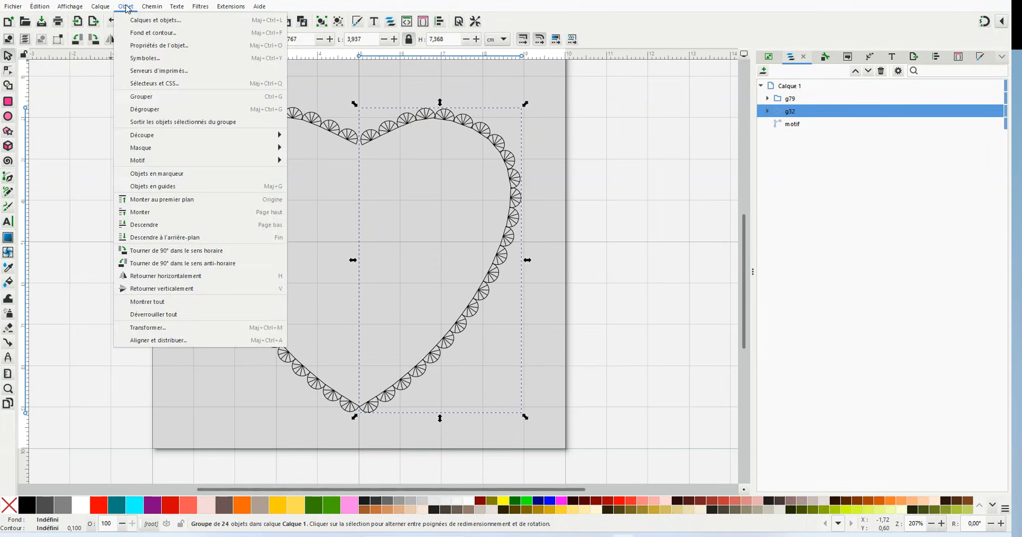
pyautogui.click(161, 108)
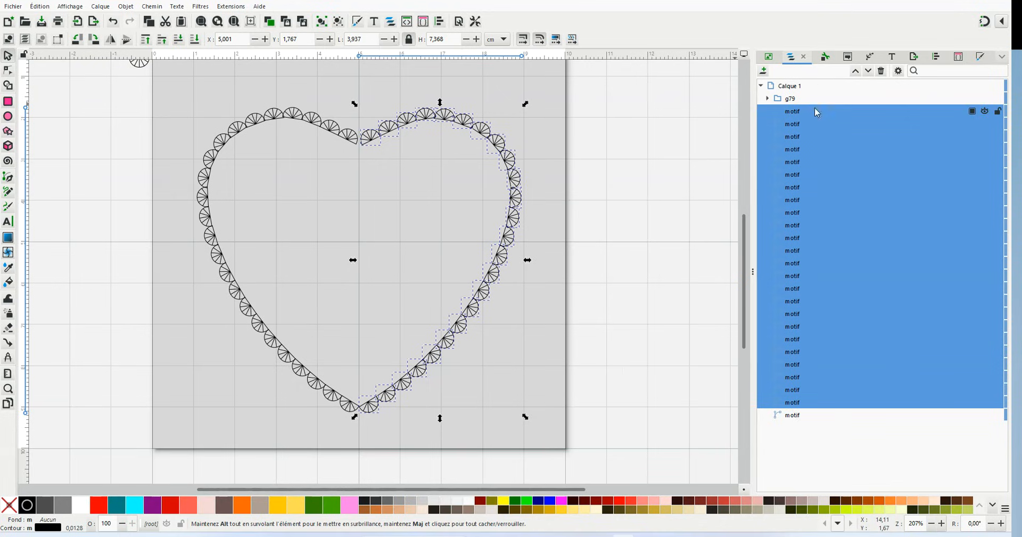
pyautogui.click(230, 6)
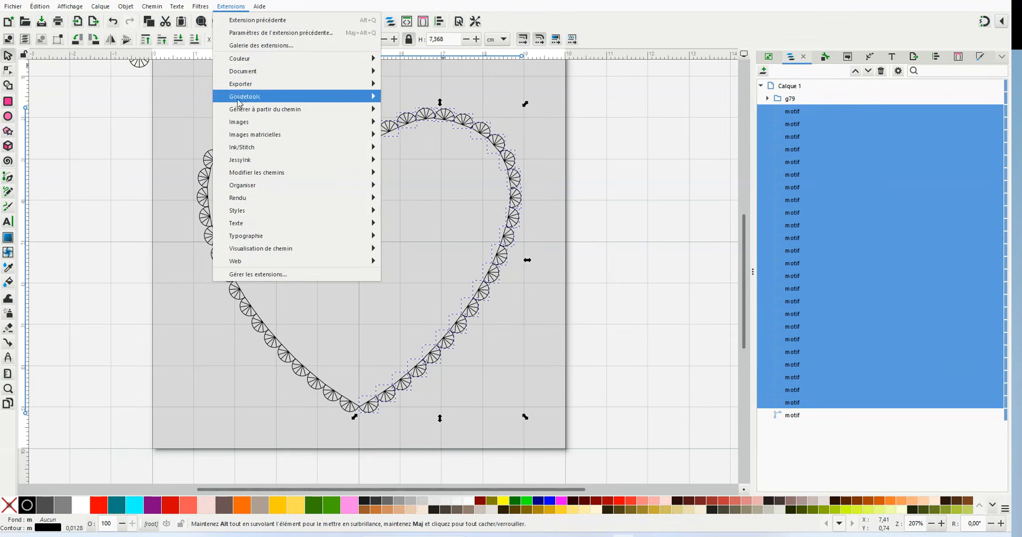
pyautogui.moveTo(271, 153)
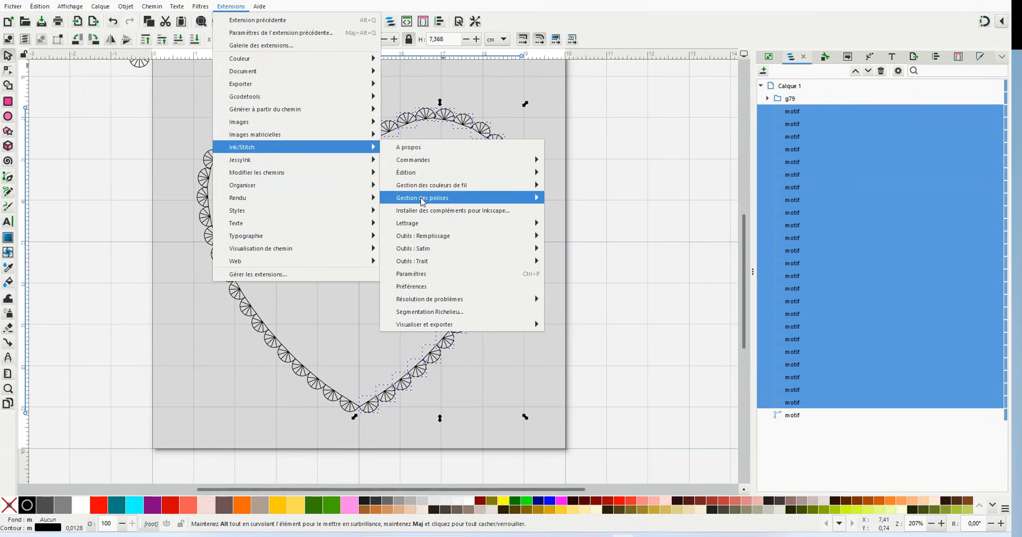
pyautogui.moveTo(429, 263)
pyautogui.click(645, 172)
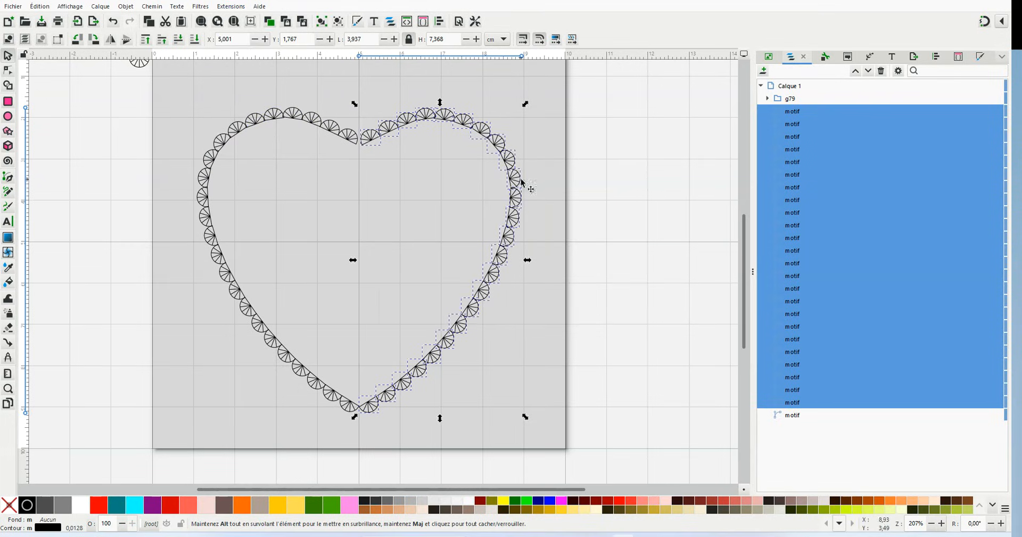
pyautogui.click(611, 154)
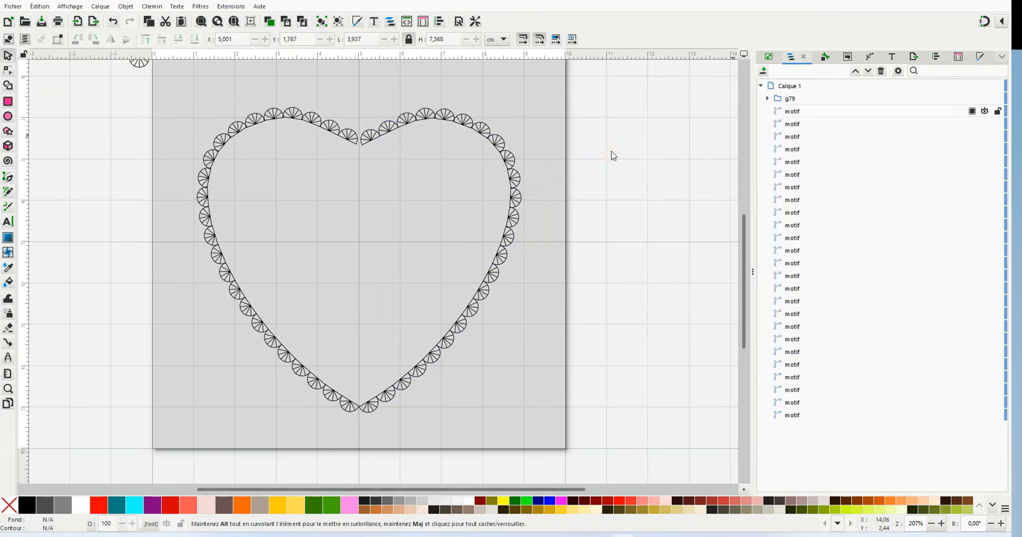
# Ungroup the left half's scalloped border into its individual motifs
pyautogui.click(768, 100)
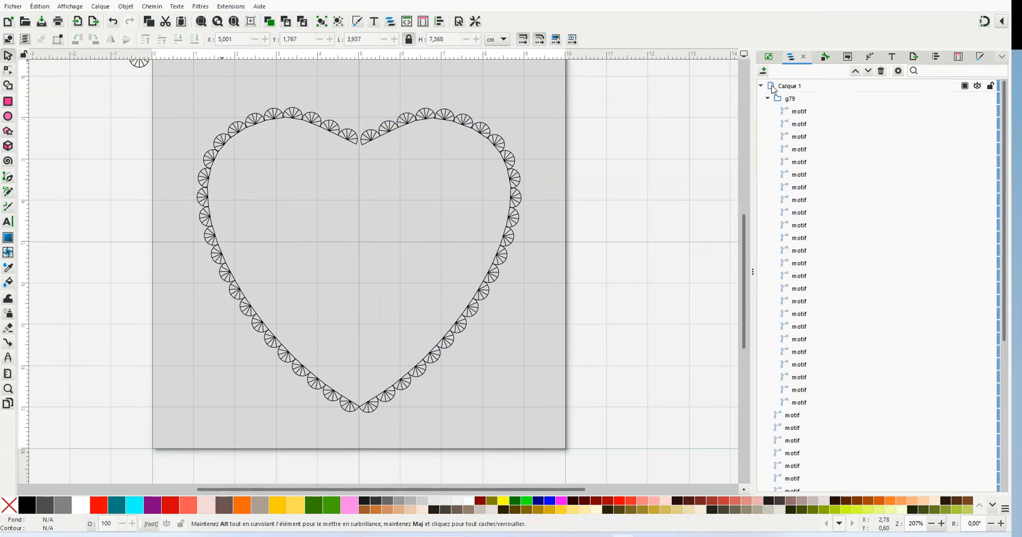
pyautogui.click(799, 101)
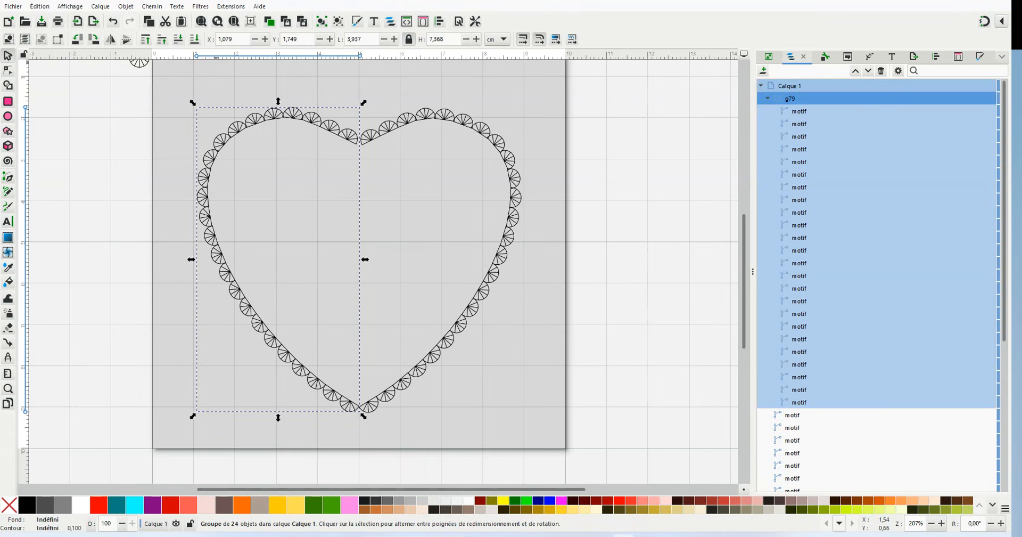
pyautogui.click(151, 8)
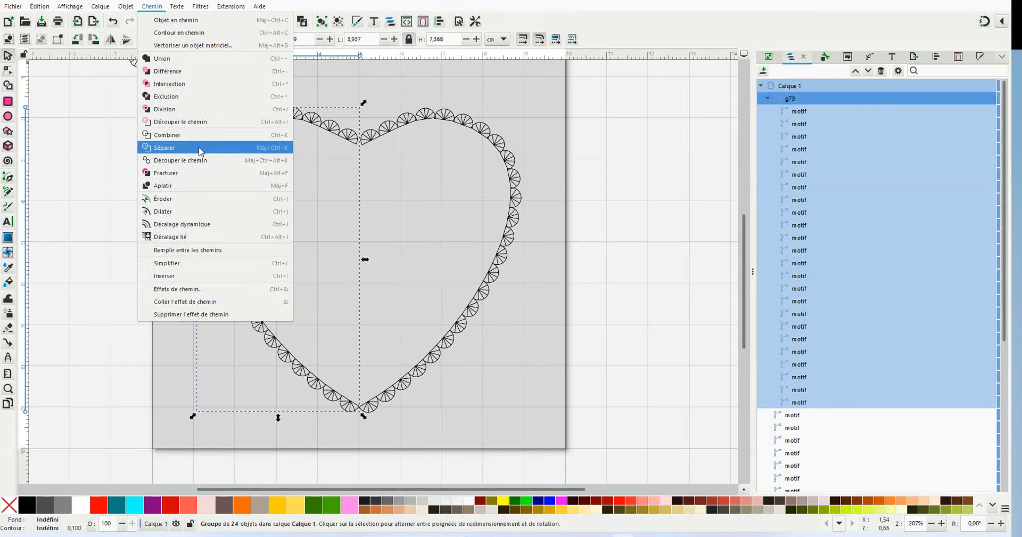
pyautogui.moveTo(126, 7)
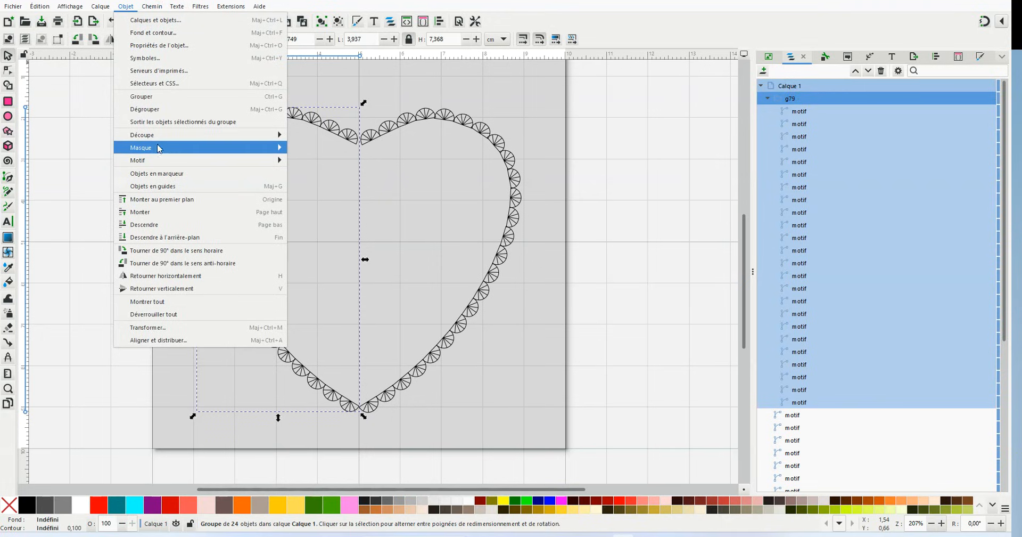
pyautogui.click(166, 114)
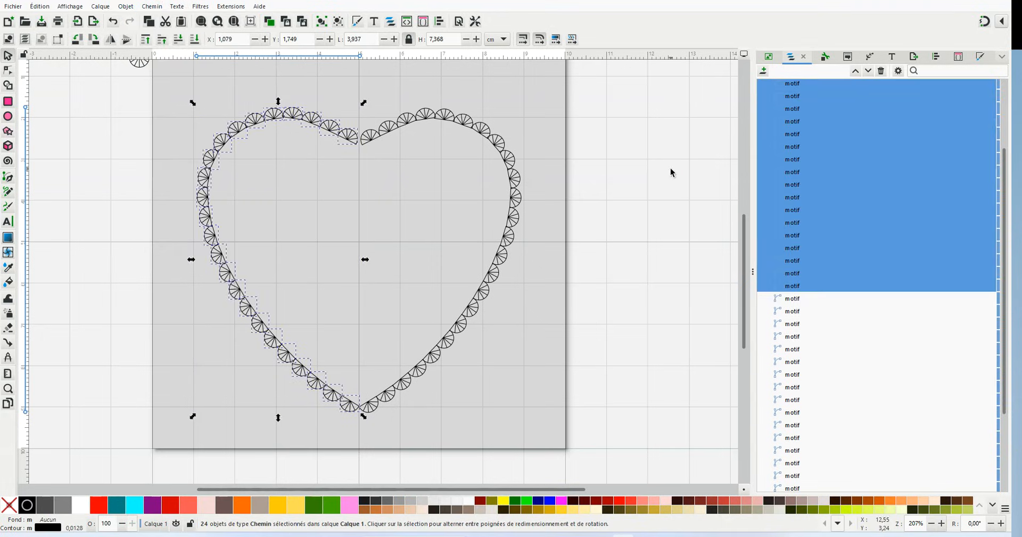
pyautogui.click(670, 168)
# Inspect the nodes of the first motif on the right half at the heart's notch
pyautogui.click(373, 133)
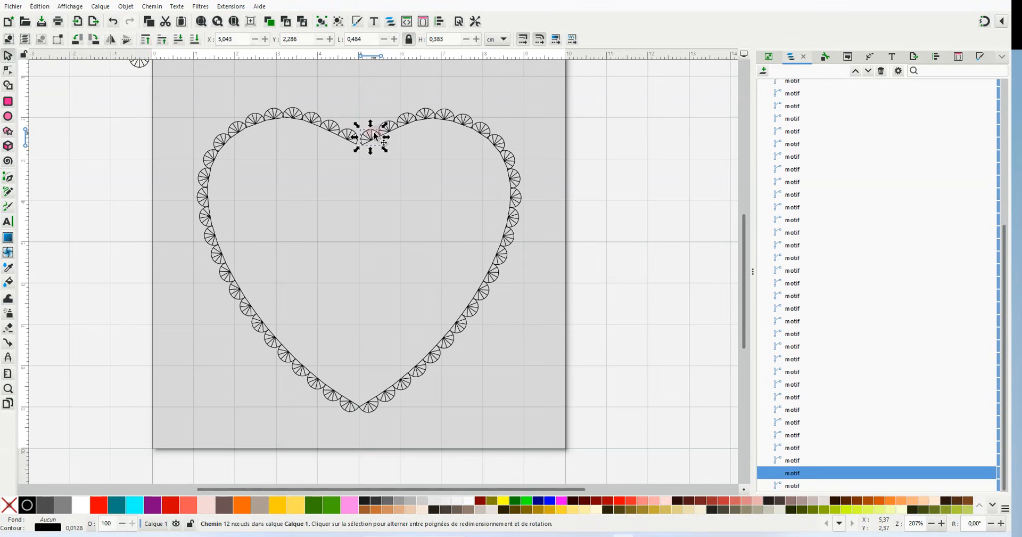
pyautogui.click(8, 70)
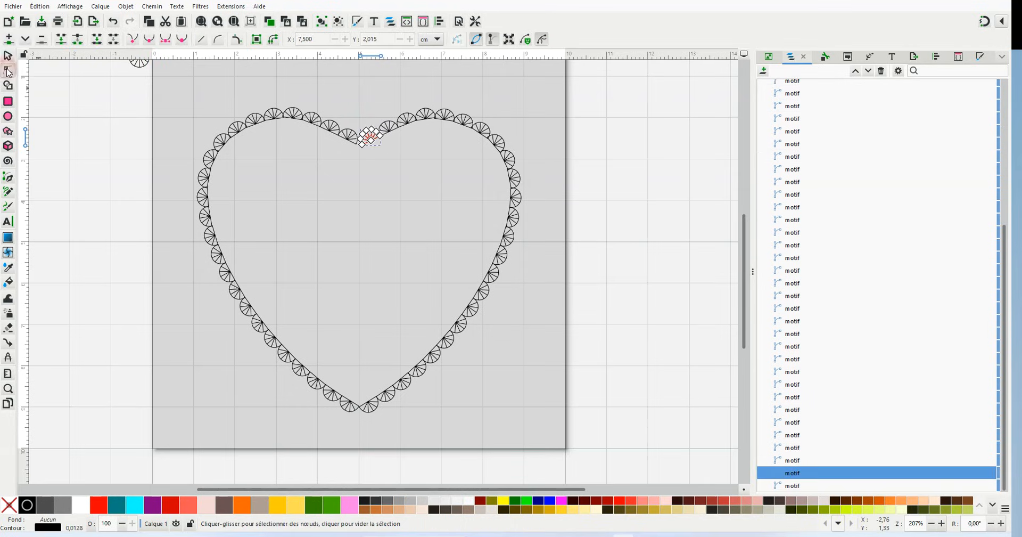
pyautogui.click(600, 126)
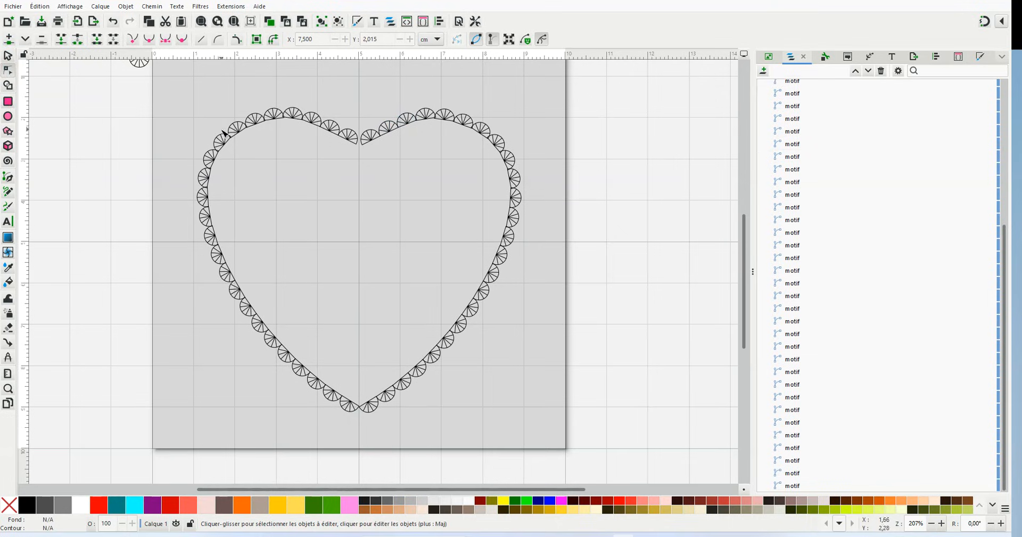
# Run Ink/Stitch Redwork on all the heart's motifs with 0.50 mm connection distance, 0.50 mm minimum path, 3.00 mm stitches, 2 bean-stitch repeats and combined paths
pyautogui.moveTo(178, 86); pyautogui.dragTo(541, 427)
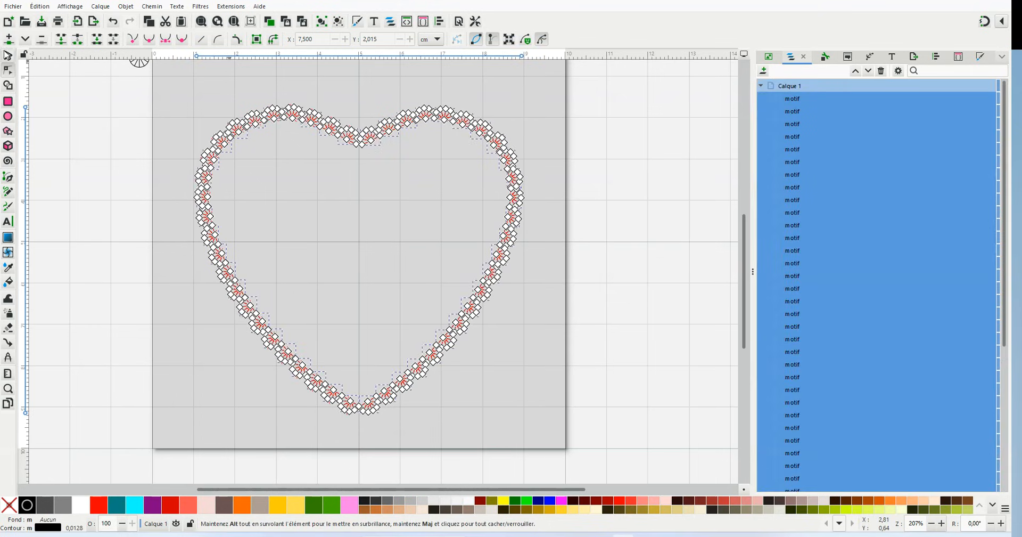
pyautogui.press('s')
pyautogui.click(231, 9)
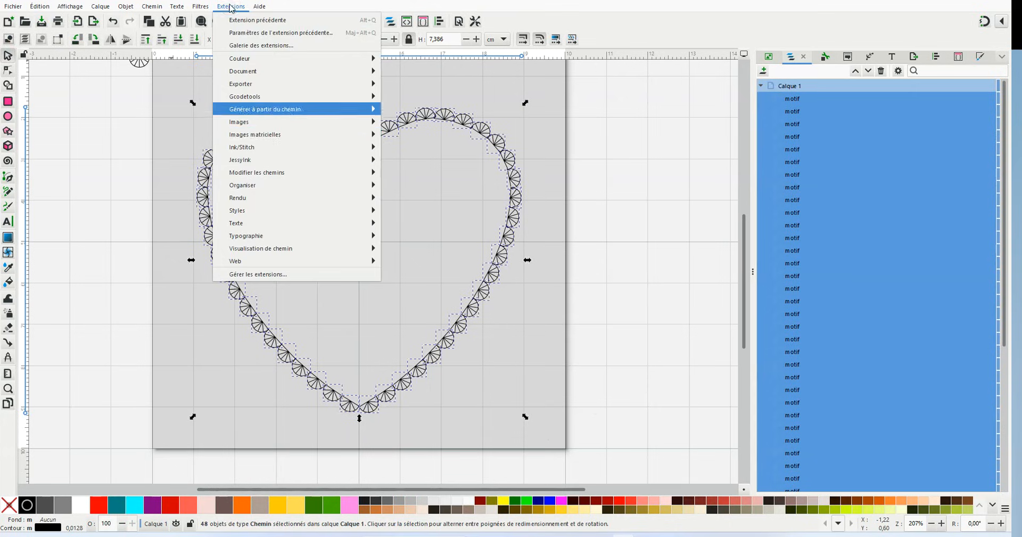
pyautogui.moveTo(265, 148)
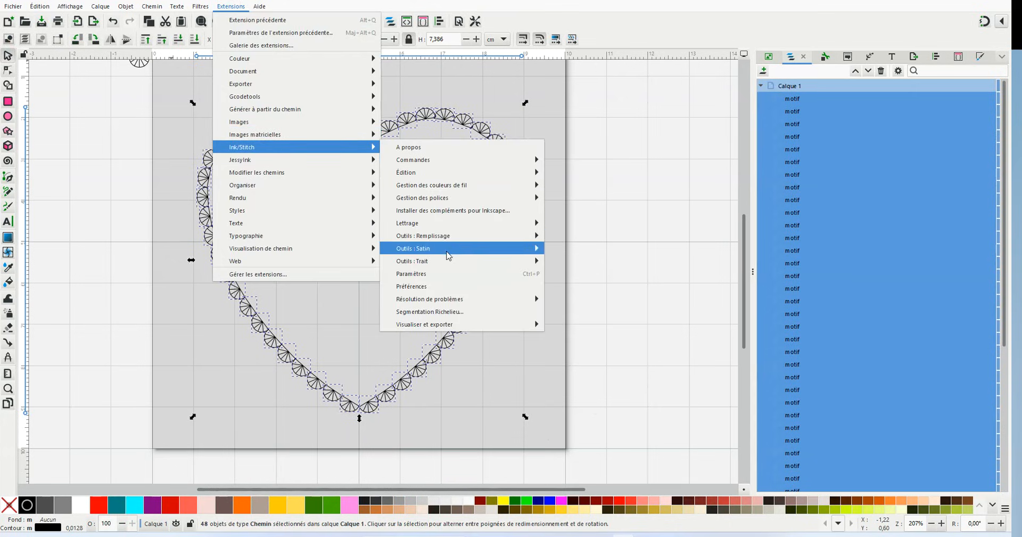
pyautogui.moveTo(455, 262)
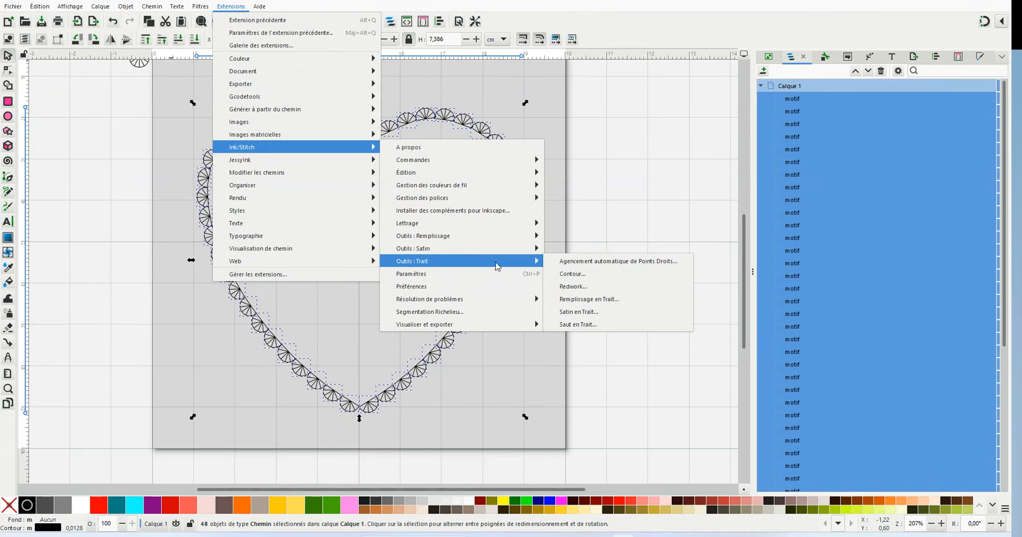
pyautogui.click(567, 287)
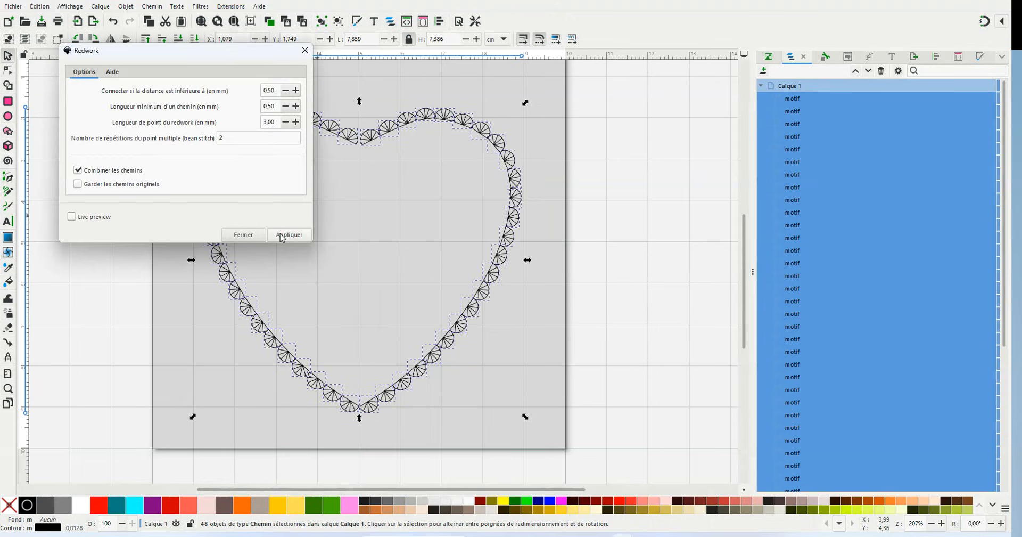
pyautogui.click(282, 238)
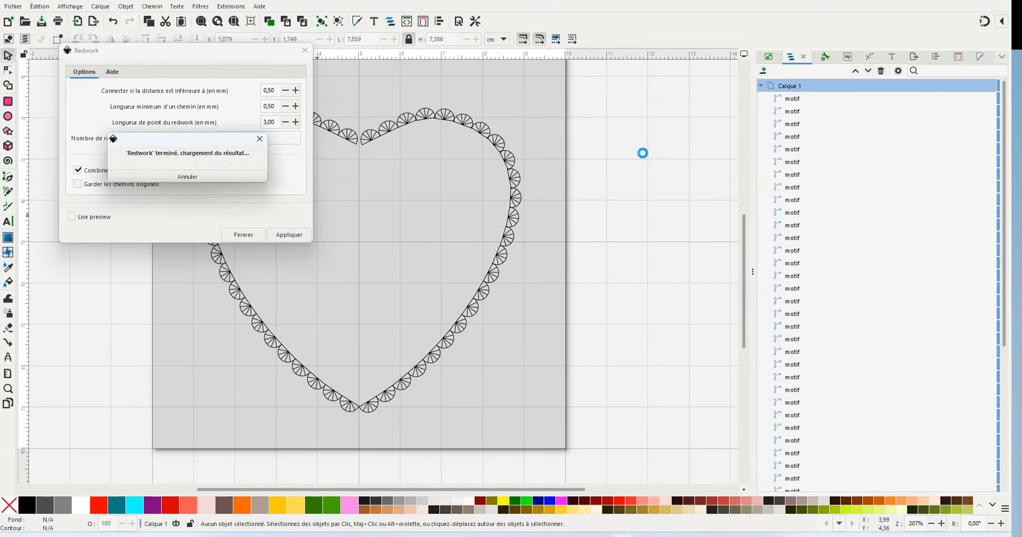
pyautogui.click(244, 235)
pyautogui.click(762, 86)
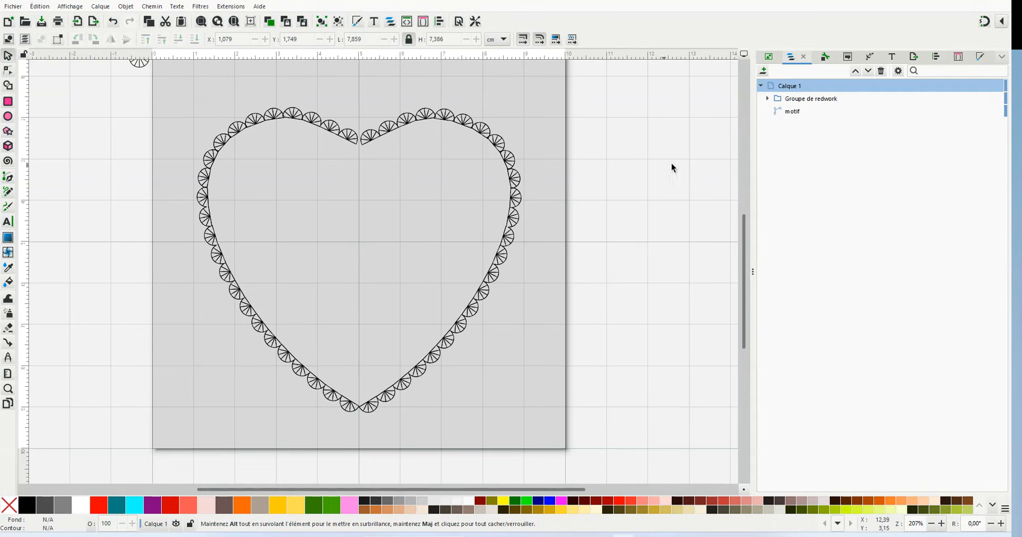
# Preview the redwork heart's stitching in the Ink/Stitch simulator, and return to the drawing
pyautogui.scroll(2, 744, 277)
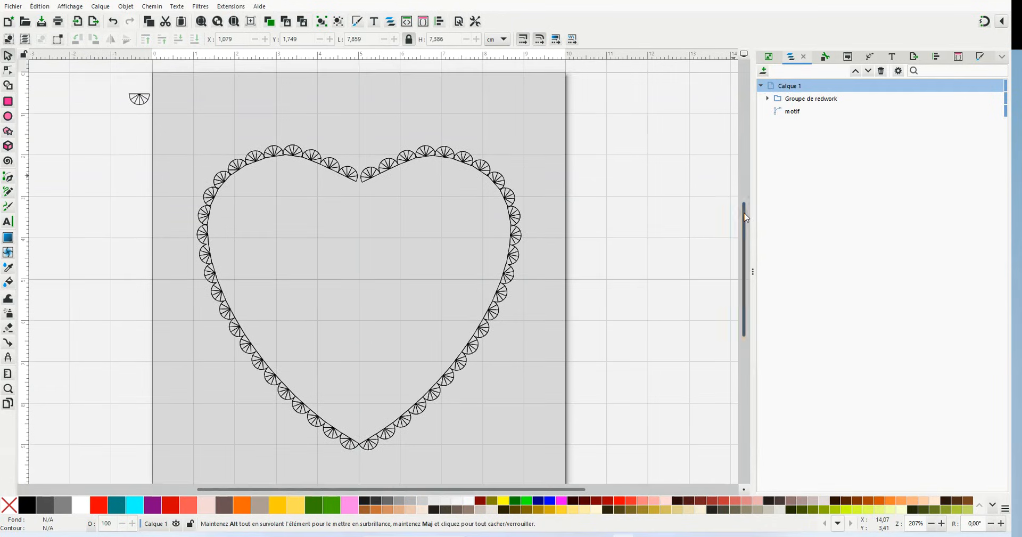
pyautogui.click(409, 163)
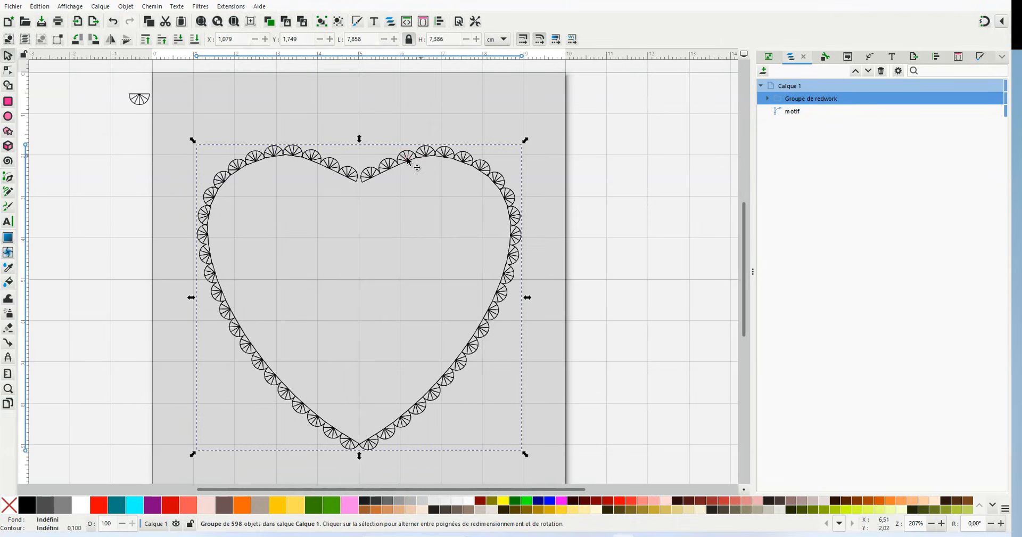
pyautogui.click(236, 7)
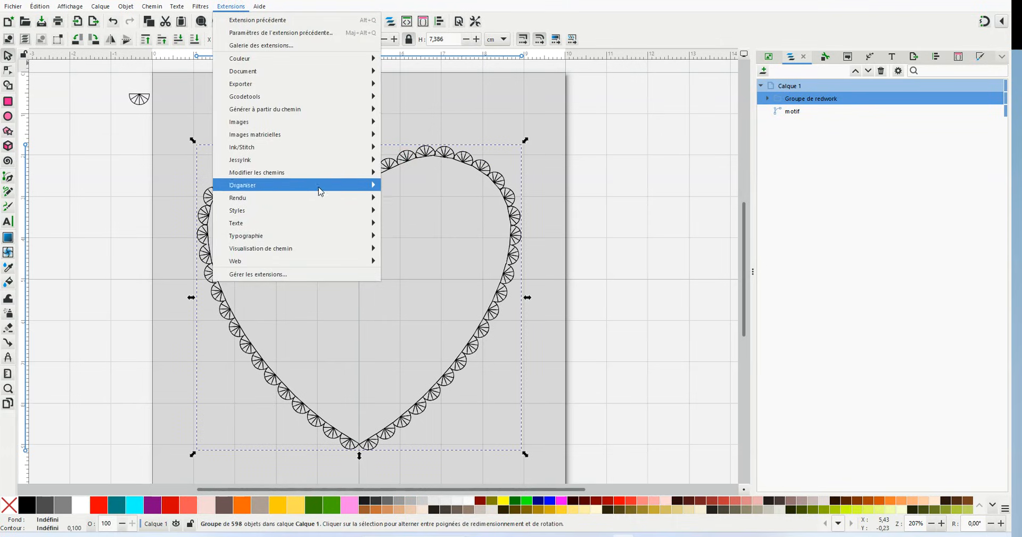
pyautogui.moveTo(321, 148)
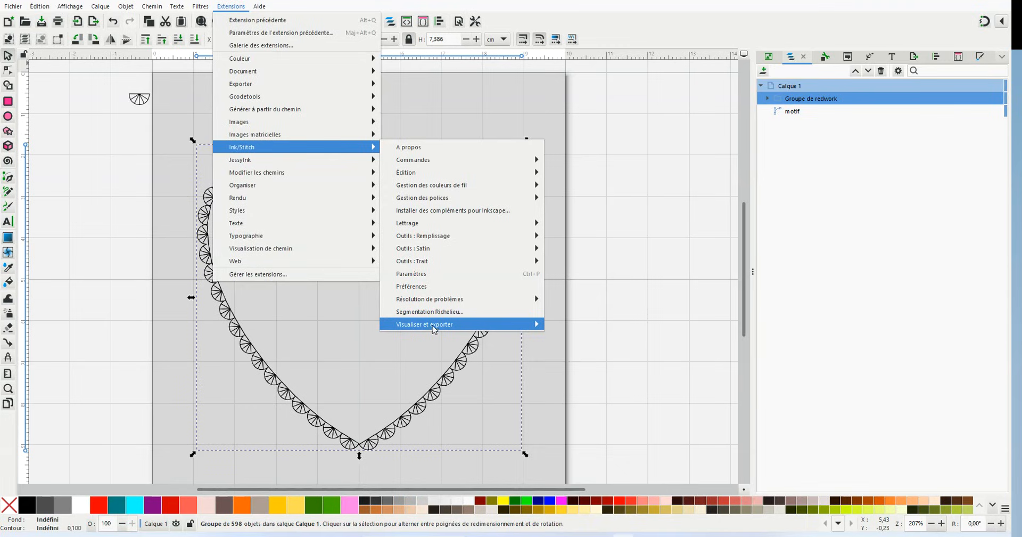
pyautogui.moveTo(435, 329)
pyautogui.click(589, 393)
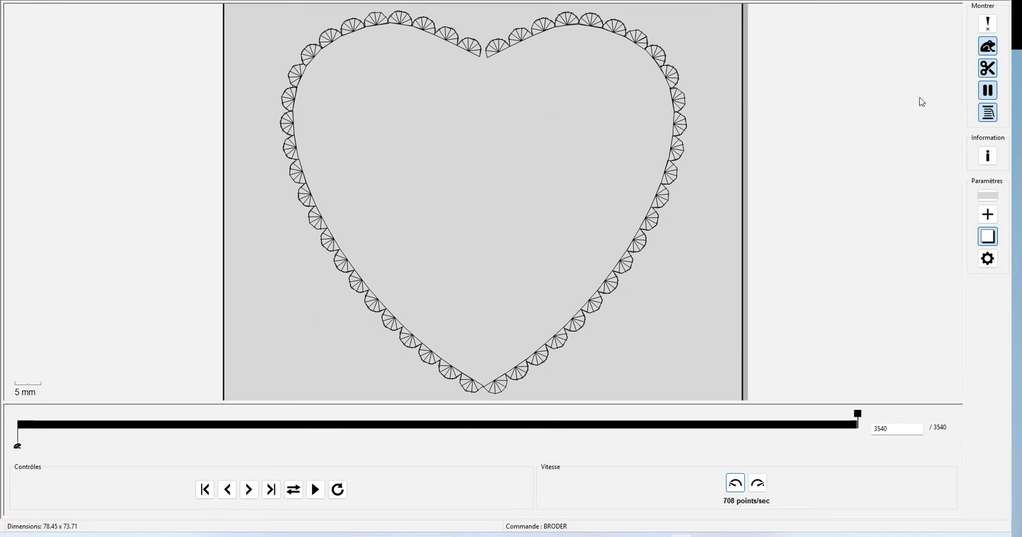
pyautogui.click(1000, 2)
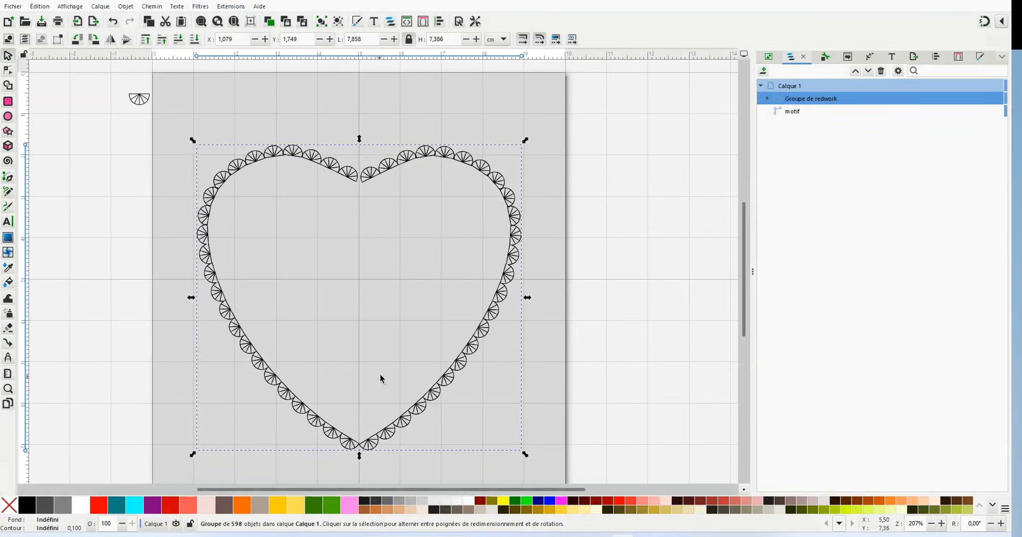
# Try applying the orange palette colour to the redwork heart as its fill
pyautogui.click(649, 213)
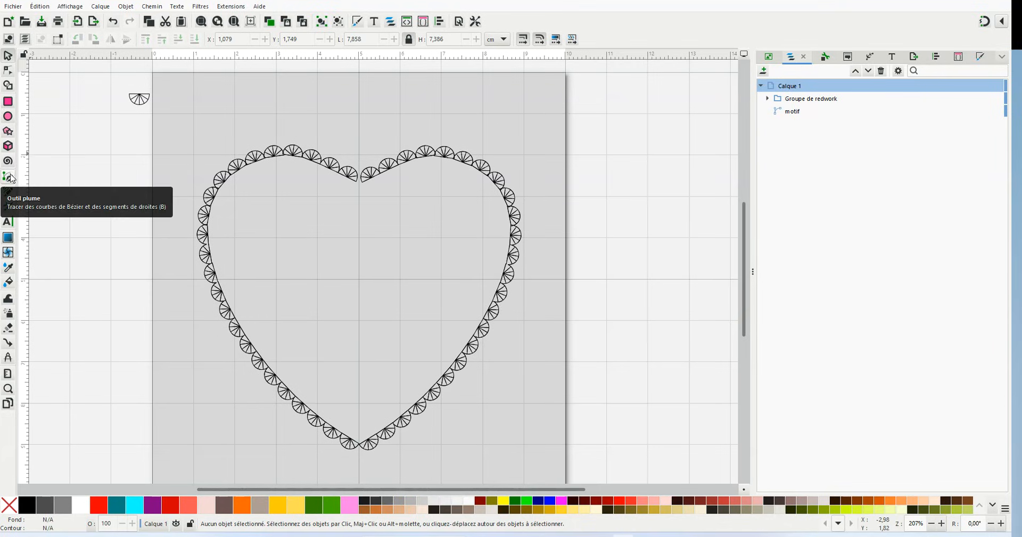
pyautogui.click(279, 155)
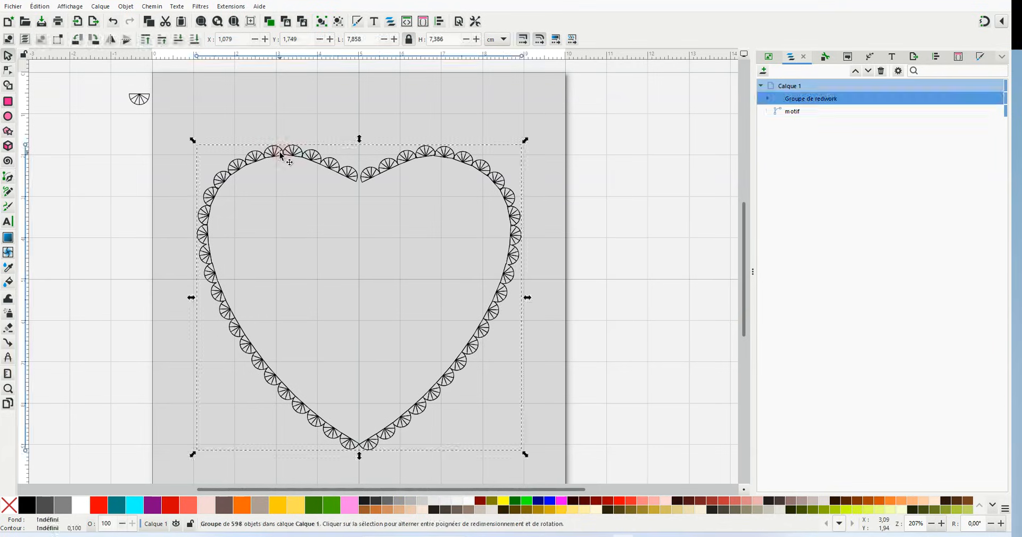
pyautogui.rightClick(243, 505)
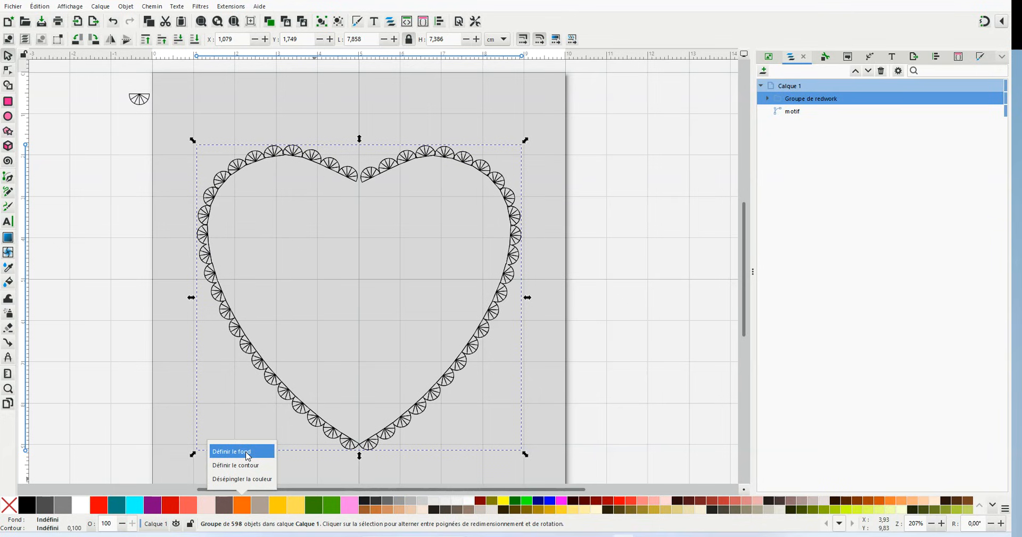
pyautogui.click(243, 451)
pyautogui.click(522, 360)
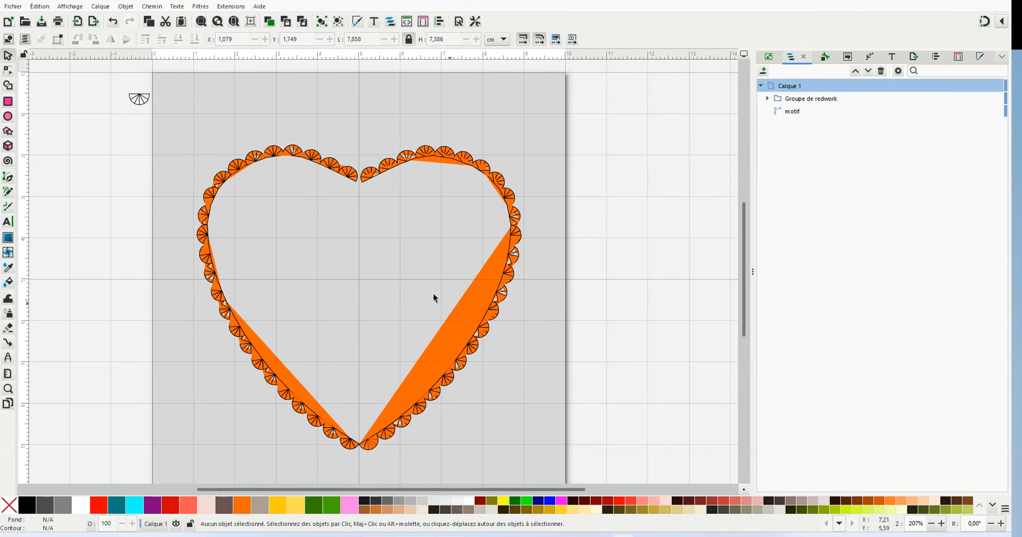
# Undo the orange fill while keeping the Redwork group in place of the separate motifs
pyautogui.click(113, 22)
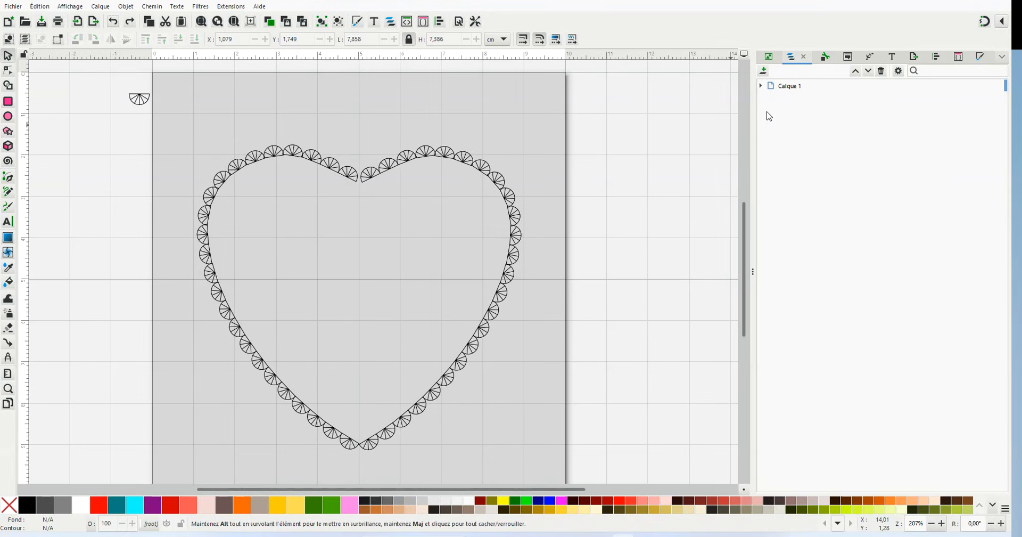
pyautogui.click(761, 85)
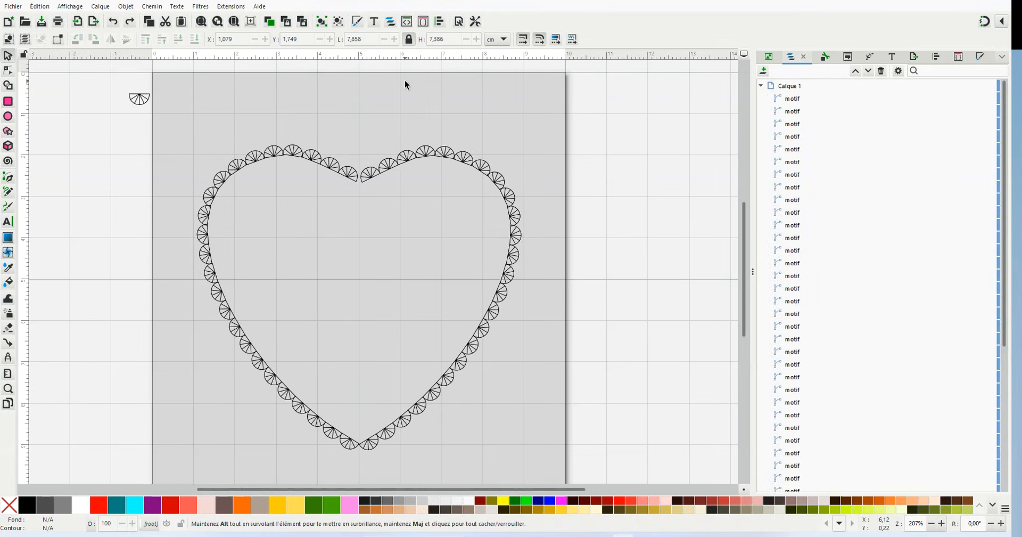
pyautogui.click(132, 23)
pyautogui.click(761, 85)
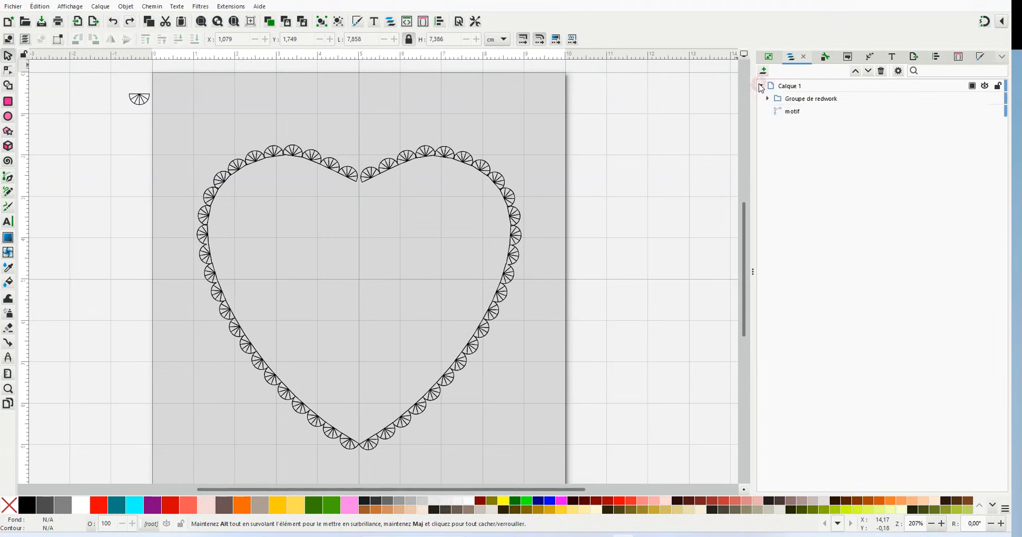
# Set the stroke colour of the redwork heart group to orange
pyautogui.click(437, 156)
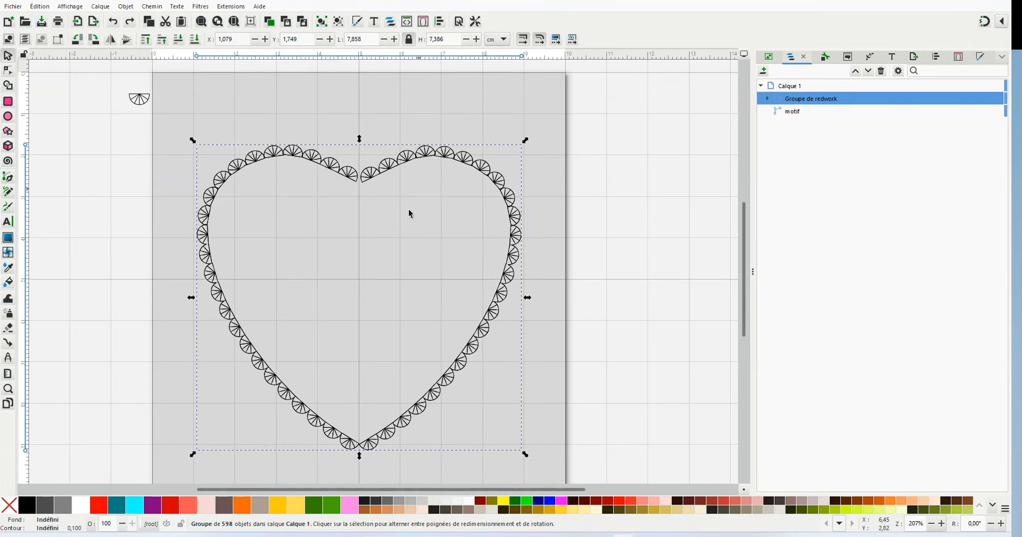
pyautogui.rightClick(253, 509)
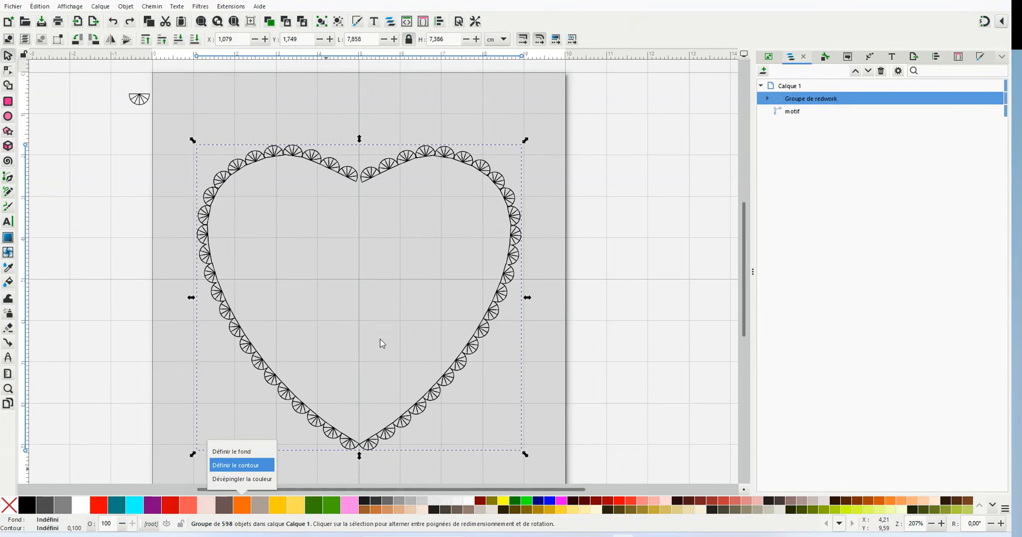
pyautogui.press('Return')
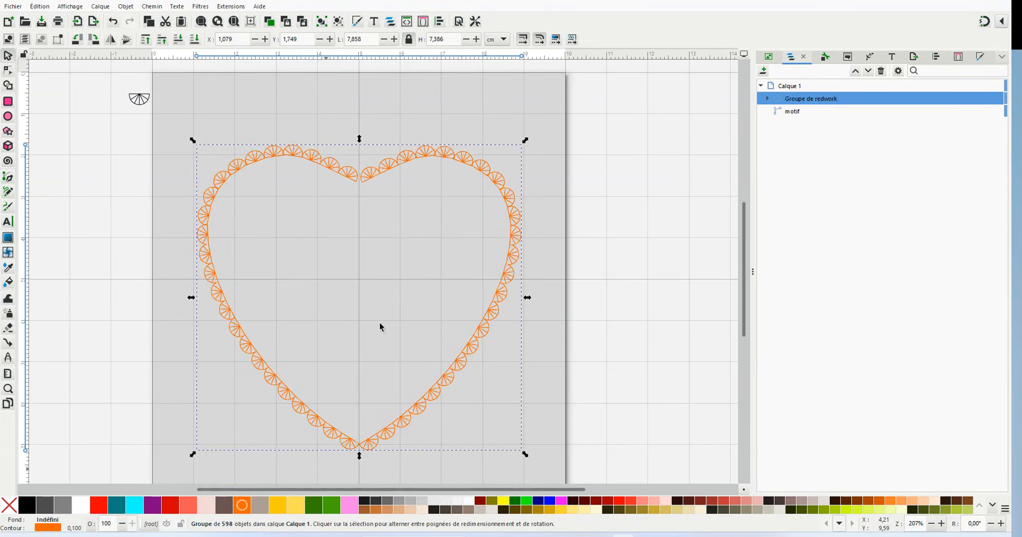
# With the Pen tool, draw straight segments along the border's inner edge from the top notch via the right lobe's peak and side to the bottom tip
pyautogui.click(663, 244)
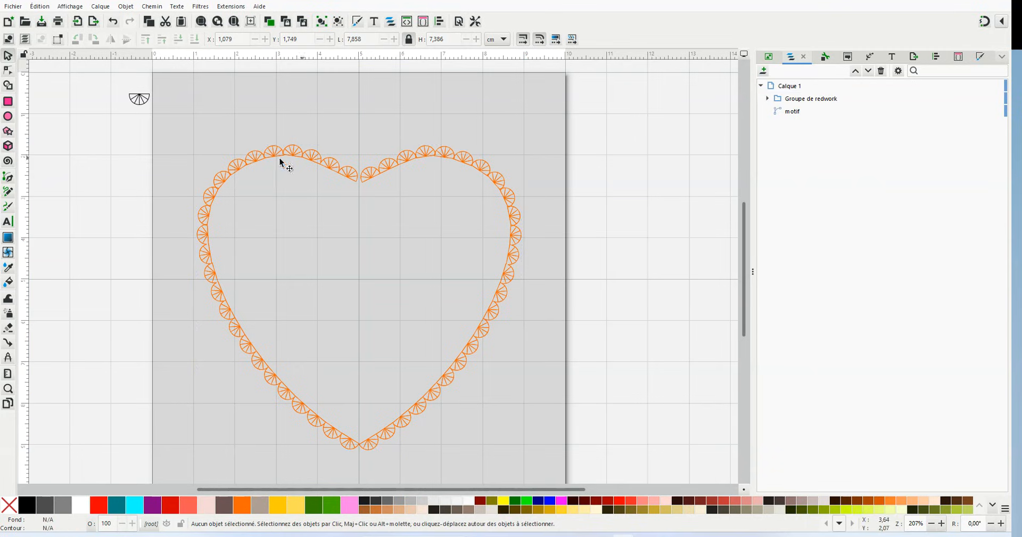
pyautogui.click(9, 178)
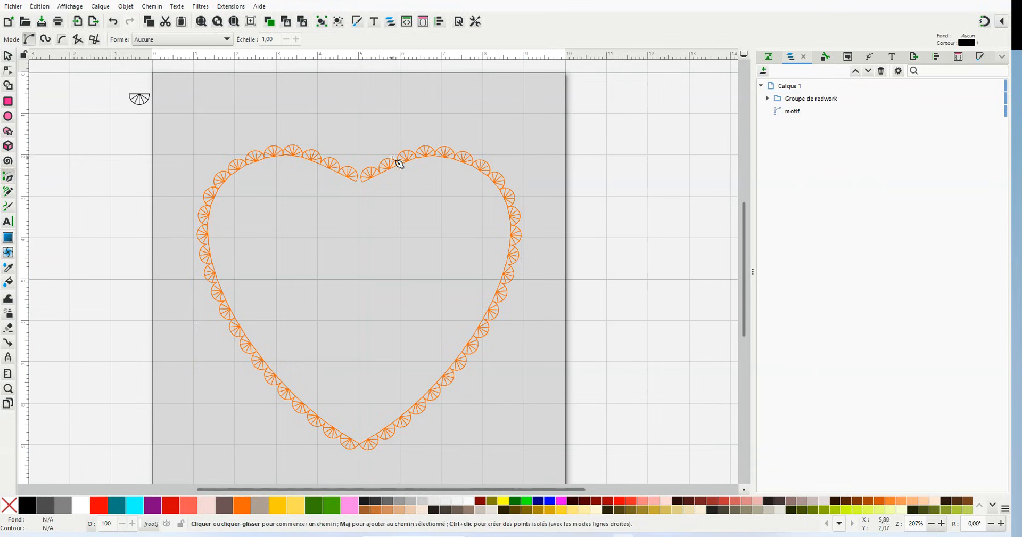
pyautogui.scroll(1, 365, 190)
pyautogui.click(357, 181)
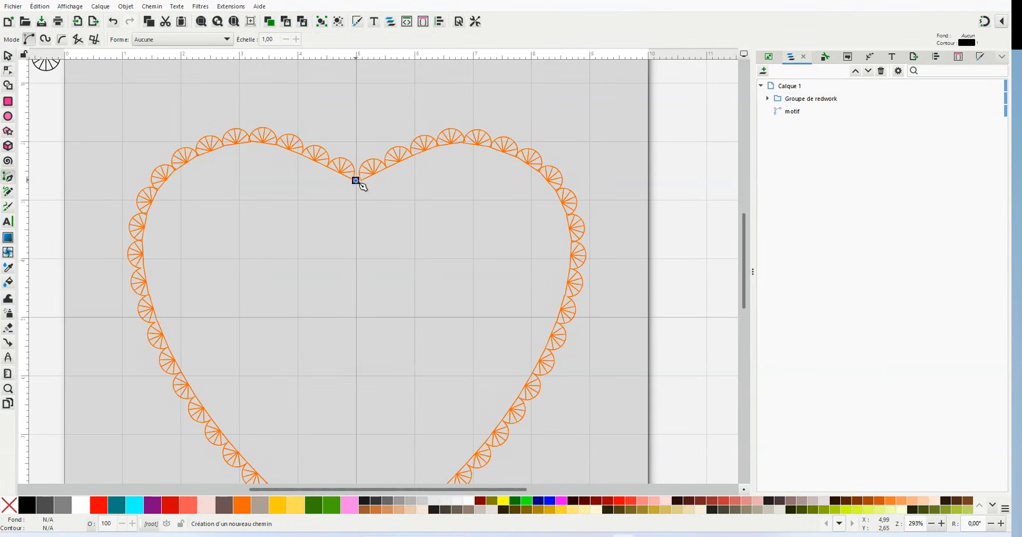
pyautogui.click(464, 143)
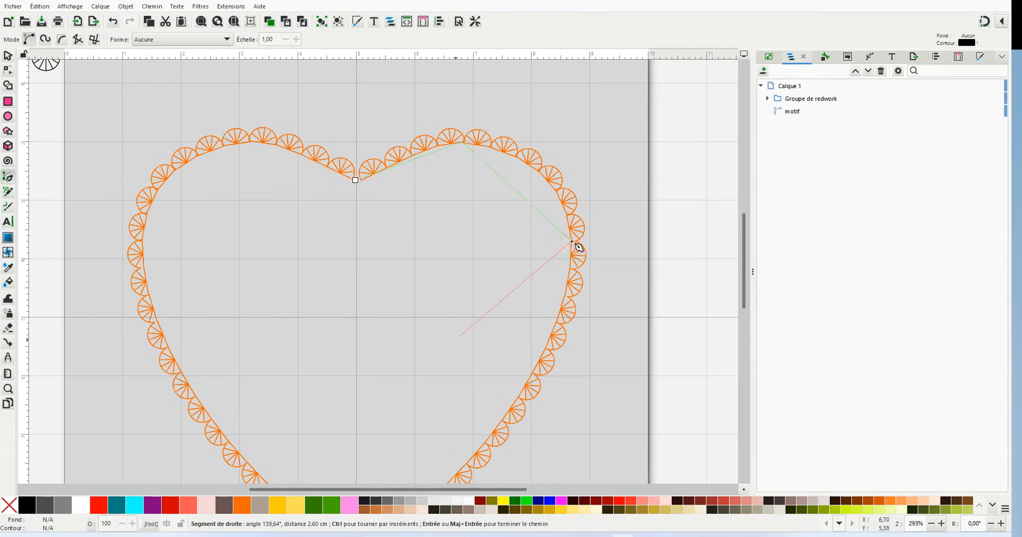
pyautogui.scroll(-3, 490, 313)
pyautogui.moveTo(746, 291); pyautogui.dragTo(747, 362)
pyautogui.scroll(2, 452, 278)
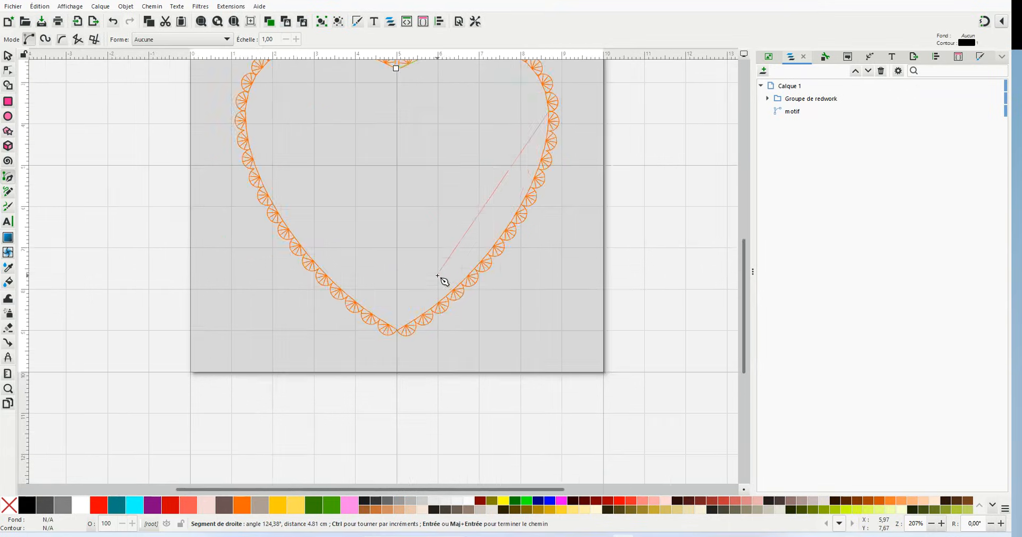
pyautogui.click(397, 331)
# Continue the path from the bottom tip via the left side and left lobe's peak, closing it at the top notch
pyautogui.scroll(-1, 414, 182)
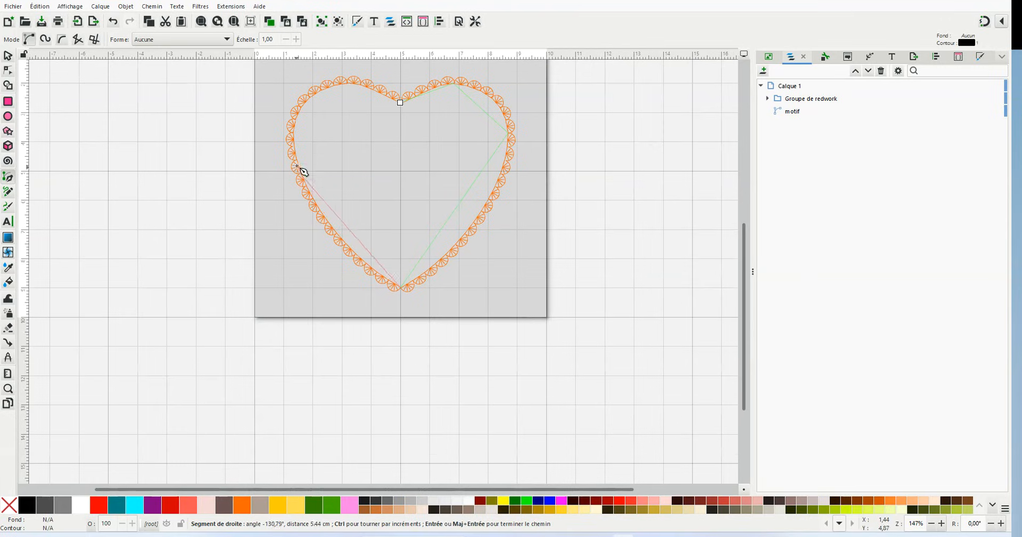
pyautogui.scroll(2, 371, 119)
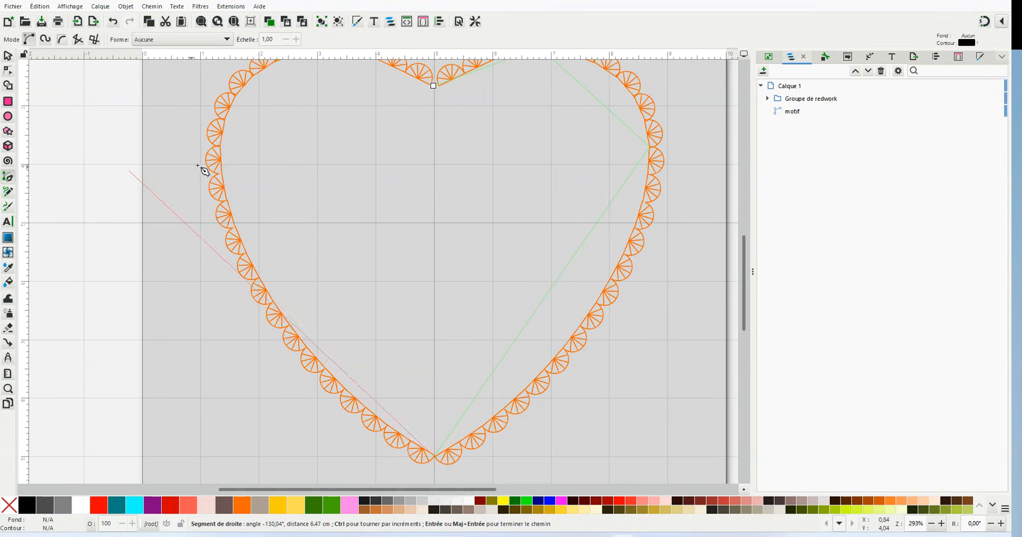
pyautogui.click(220, 146)
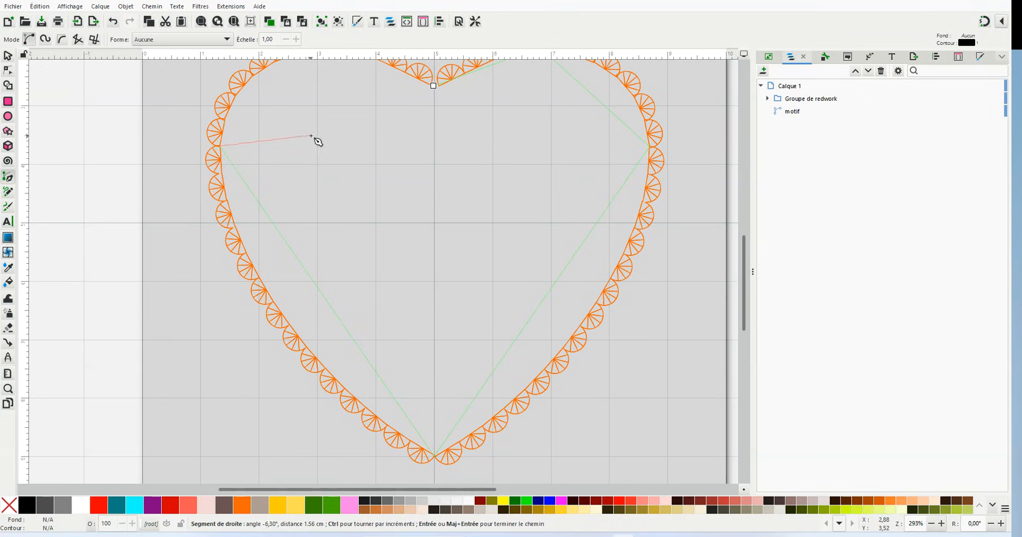
pyautogui.scroll(4, 290, 312)
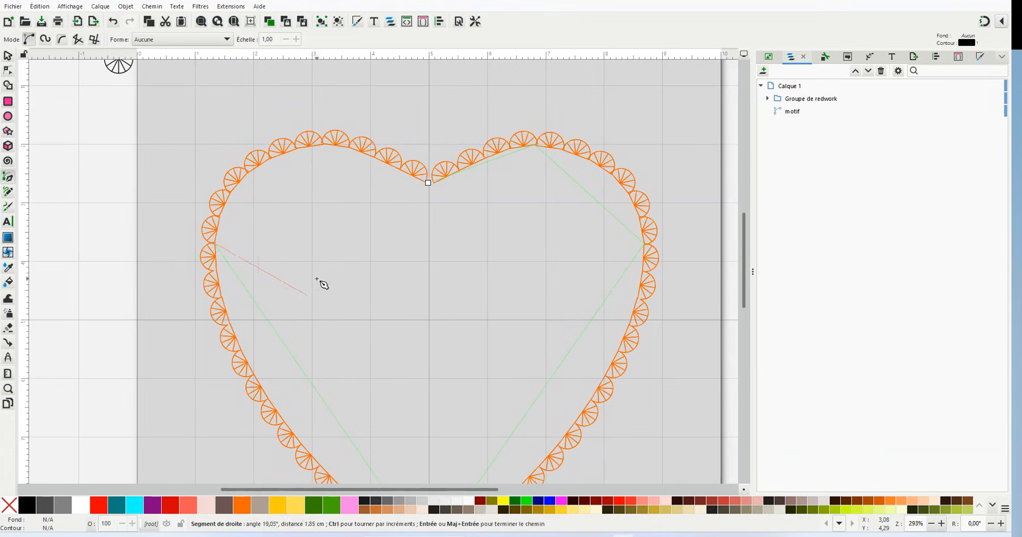
pyautogui.click(324, 144)
pyautogui.click(429, 183)
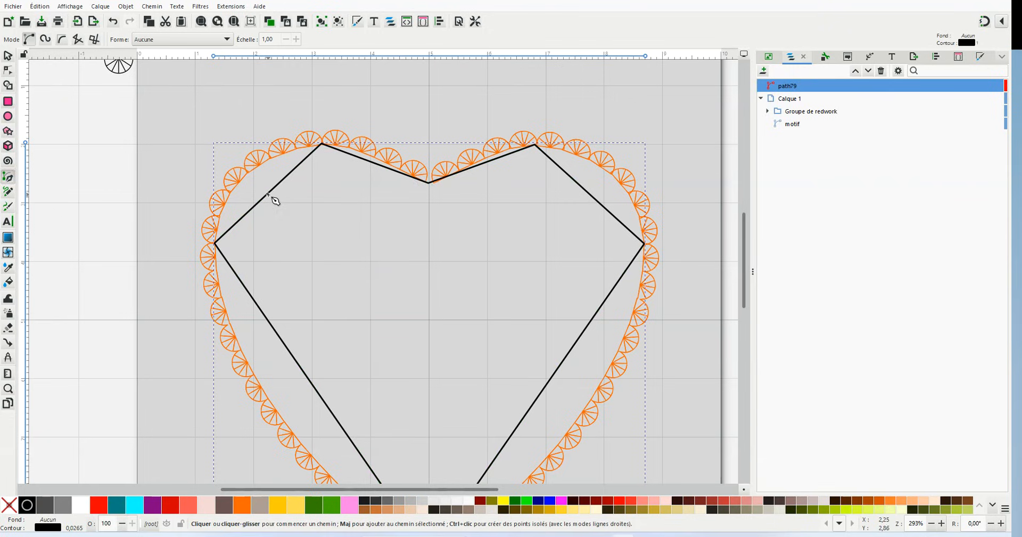
# Edit the new path's nodes and bend its upper segments so both lobes follow the scalloped border's inner edge
pyautogui.click(12, 71)
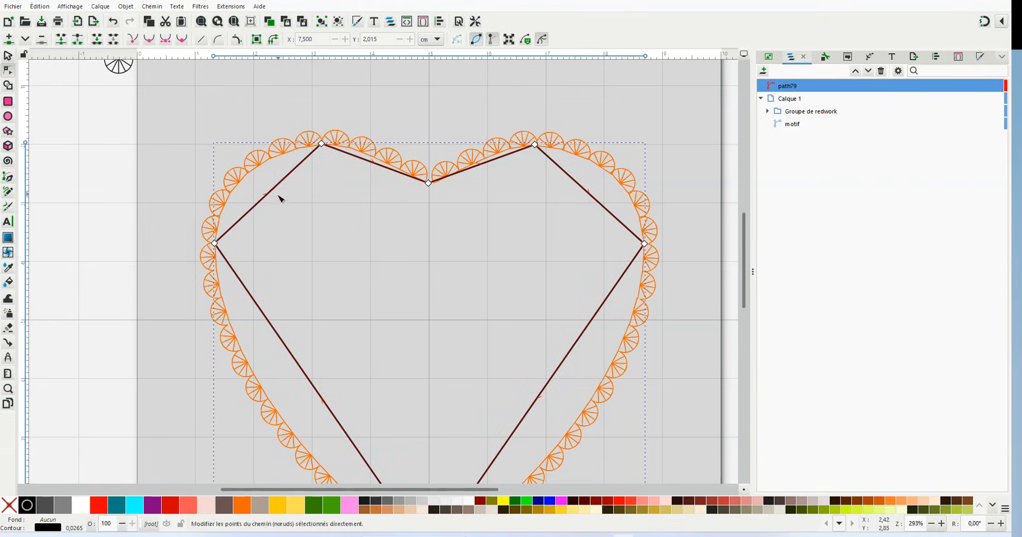
pyautogui.moveTo(271, 191); pyautogui.dragTo(252, 178)
pyautogui.moveTo(377, 164); pyautogui.dragTo(376, 155)
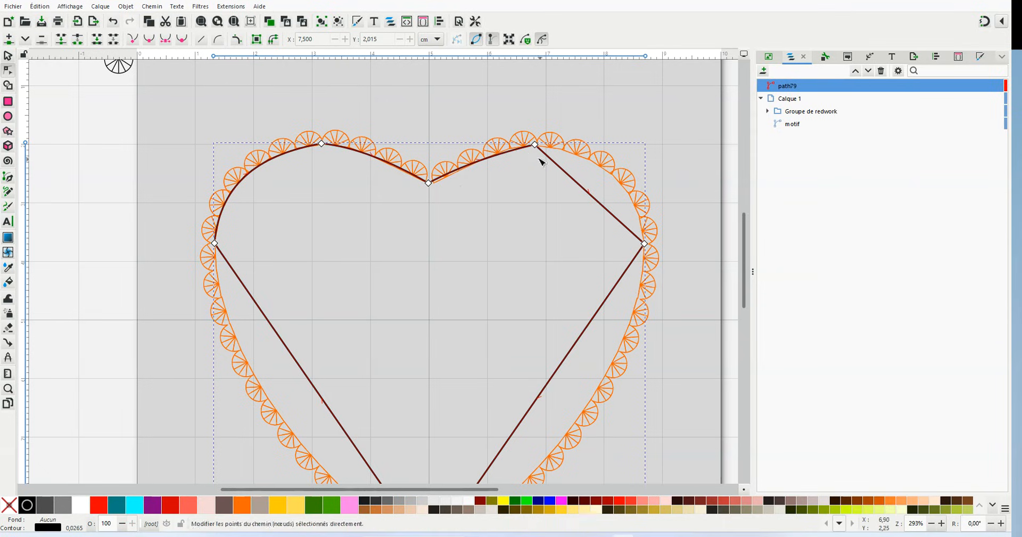
pyautogui.moveTo(598, 201); pyautogui.dragTo(616, 175)
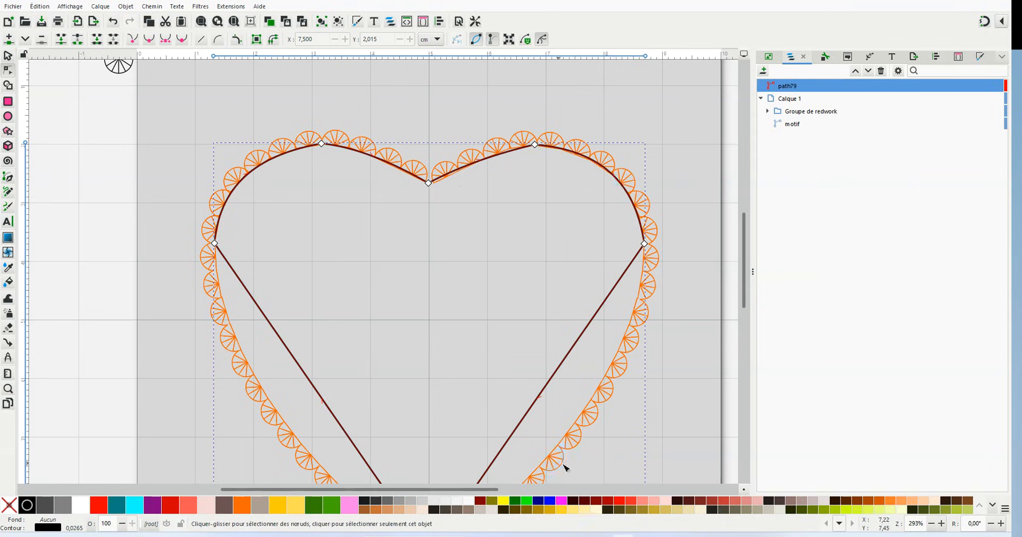
# Bend the path's lower right segment outward and adjust the right side node's handle to match the border's inner curve
pyautogui.scroll(-1, 747, 299)
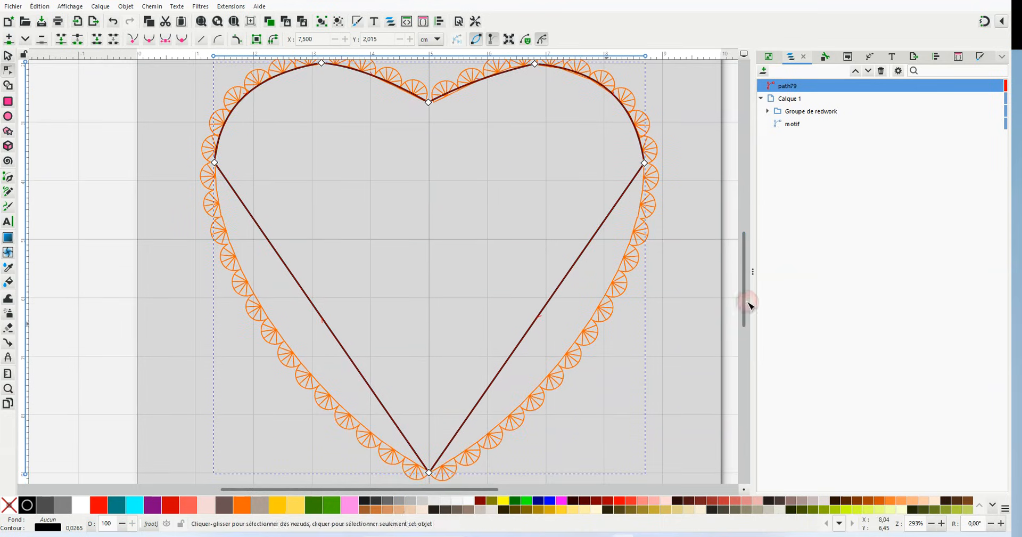
pyautogui.moveTo(539, 316); pyautogui.dragTo(576, 347)
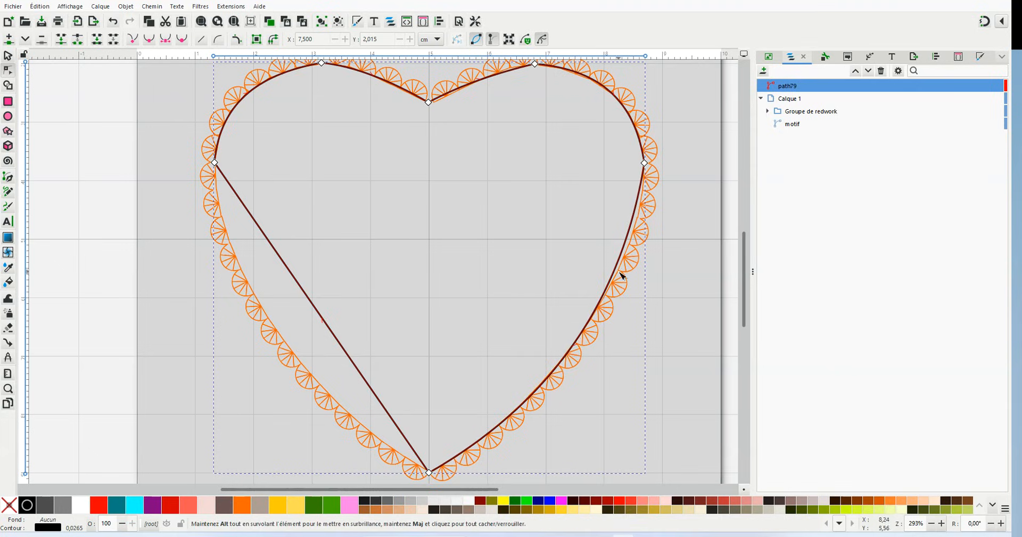
pyautogui.click(644, 163)
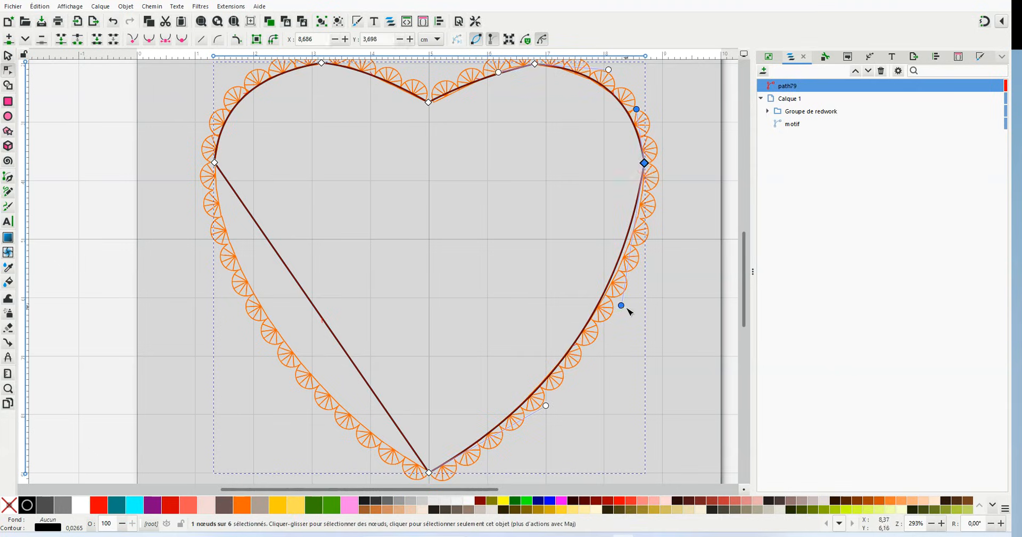
pyautogui.moveTo(623, 306); pyautogui.dragTo(652, 270)
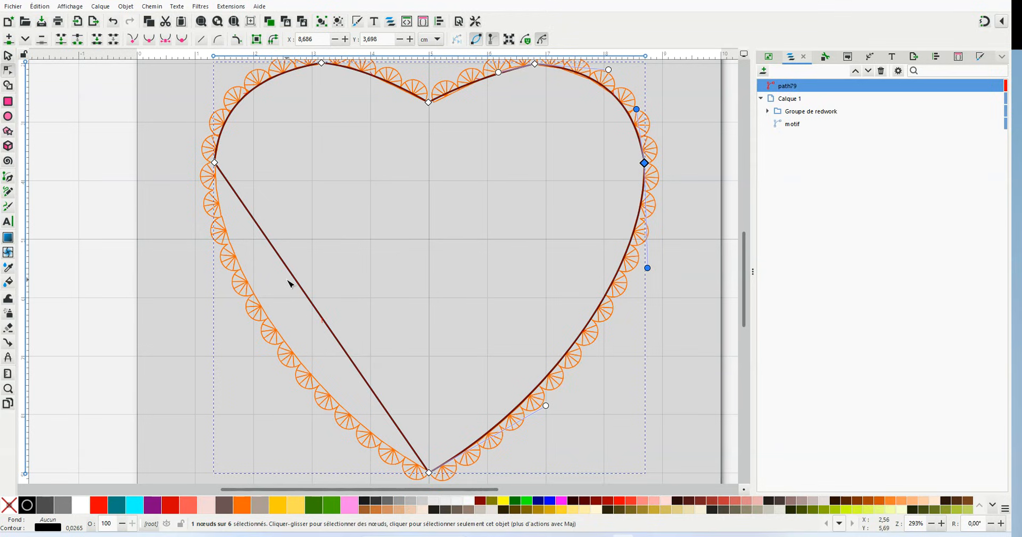
# Bend the path's lower left segment outward and adjust the left side node's handle to match the border's inner curve
pyautogui.moveTo(326, 323); pyautogui.dragTo(298, 359)
pyautogui.click(215, 163)
pyautogui.moveTo(243, 302); pyautogui.dragTo(207, 248)
pyautogui.click(673, 283)
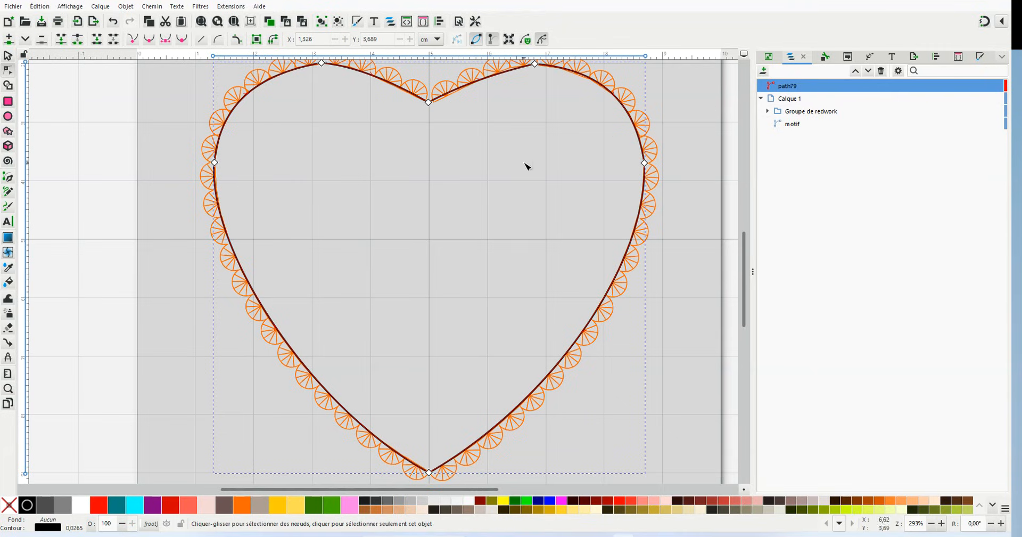
# Set the fill of the inner heart path to the coral-red palette colour
pyautogui.rightClick(191, 509)
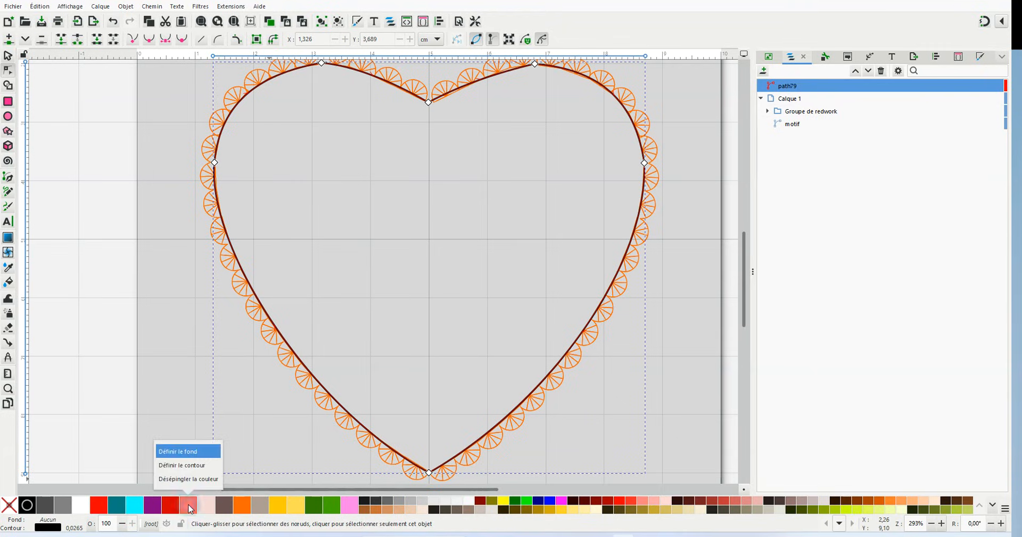
pyautogui.click(194, 454)
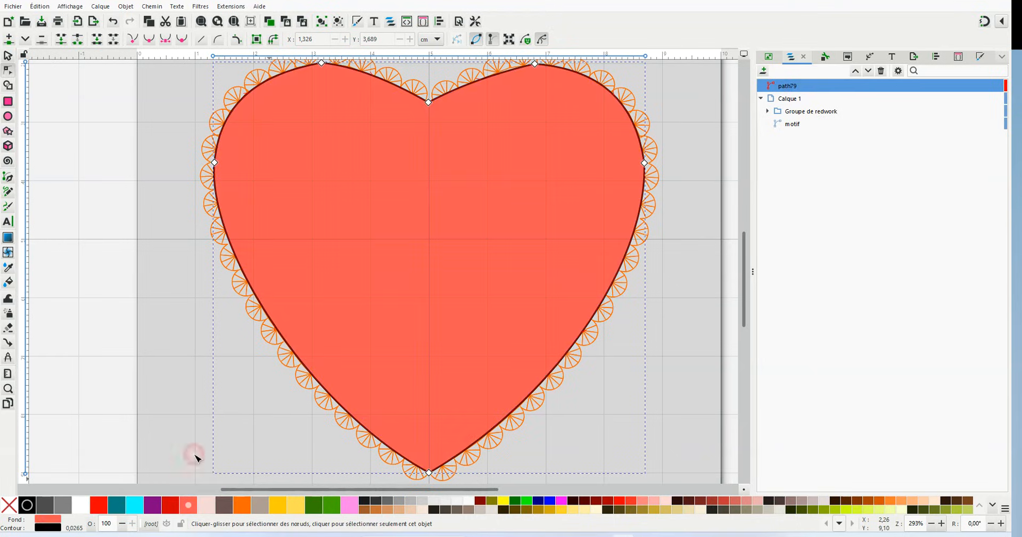
pyautogui.click(632, 426)
# Fine-tune the inward handles of the two lobe-peak nodes so the heart's top edge fits closely against the scalloped border
pyautogui.keyDown('ctrl'); pyautogui.scroll(-2, 491, 215); pyautogui.keyUp('ctrl')
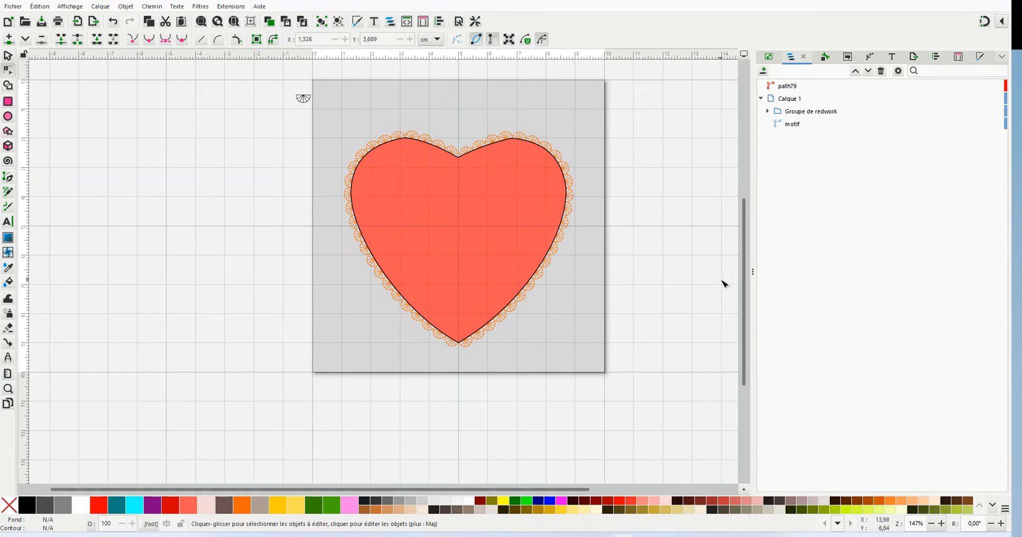
pyautogui.scroll(3, 725, 284)
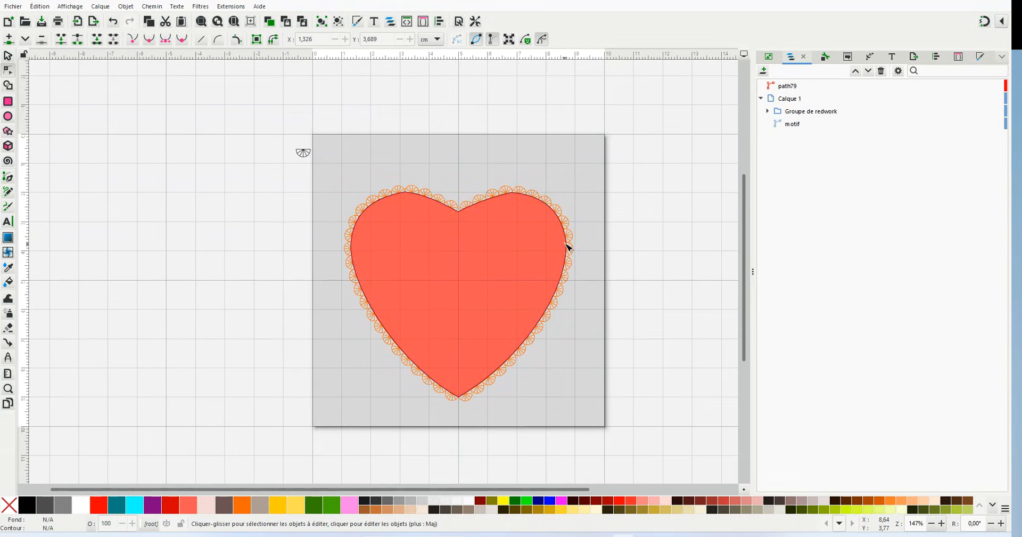
pyautogui.scroll(3, 510, 215)
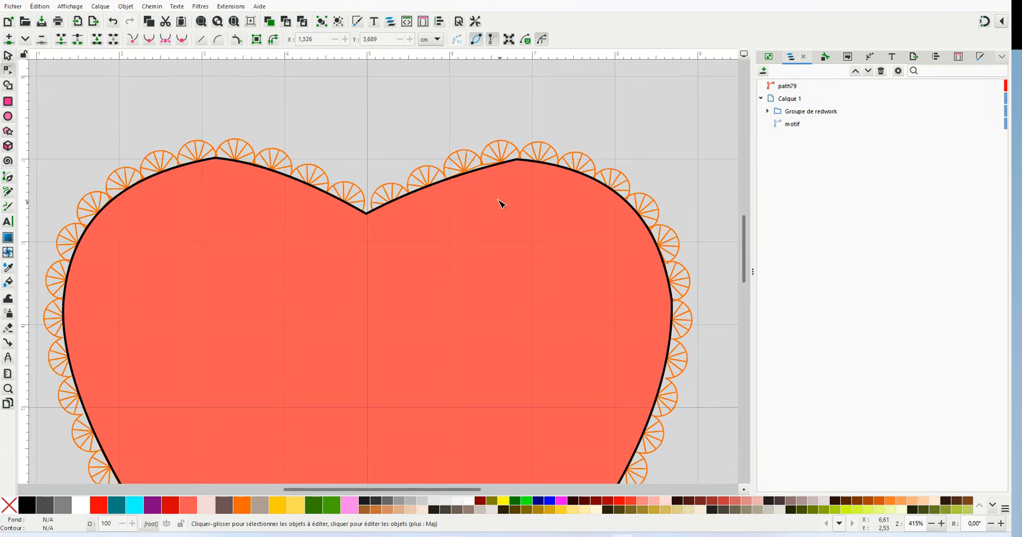
pyautogui.click(486, 174)
pyautogui.click(518, 159)
pyautogui.moveTo(469, 174); pyautogui.dragTo(467, 165)
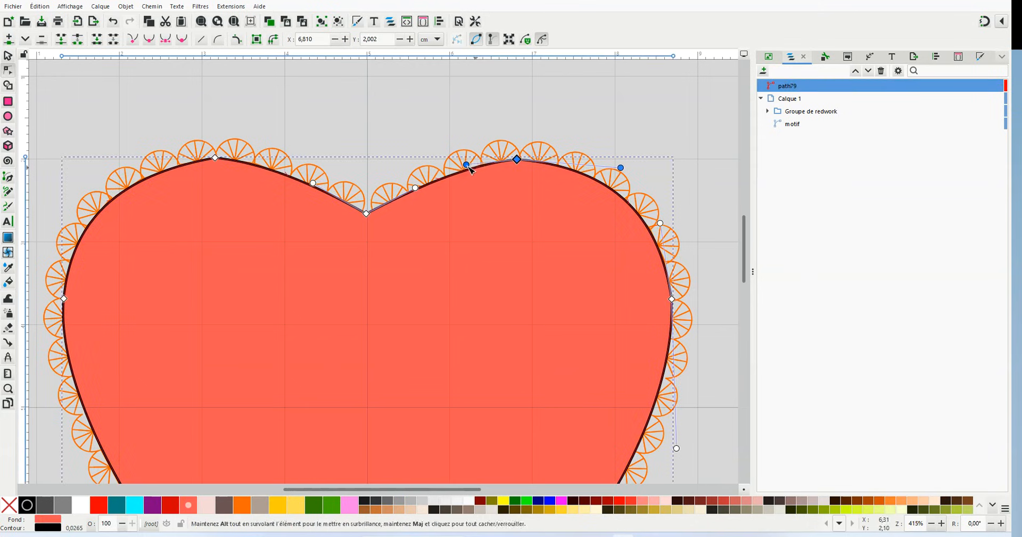
pyautogui.click(221, 161)
pyautogui.moveTo(262, 163); pyautogui.dragTo(265, 160)
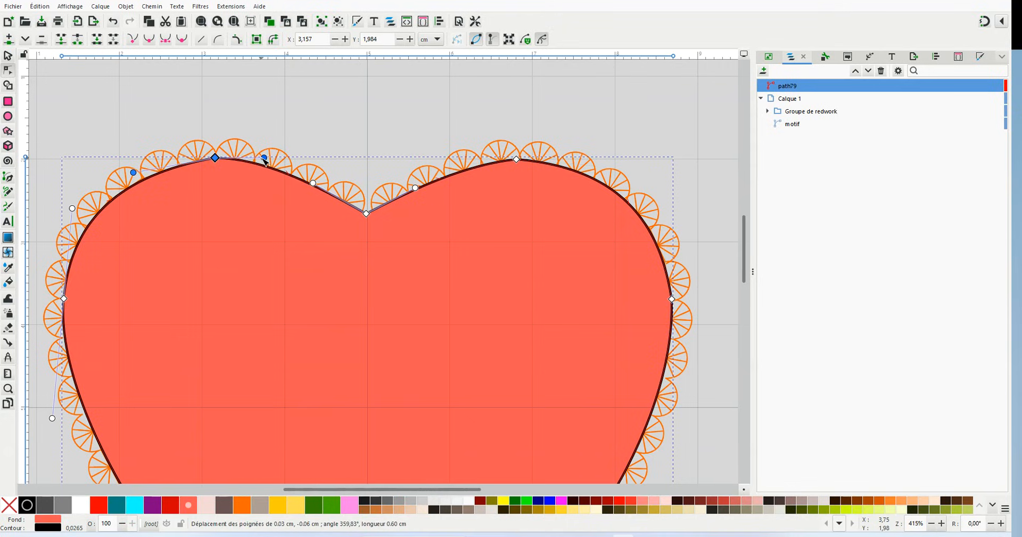
pyautogui.click(468, 121)
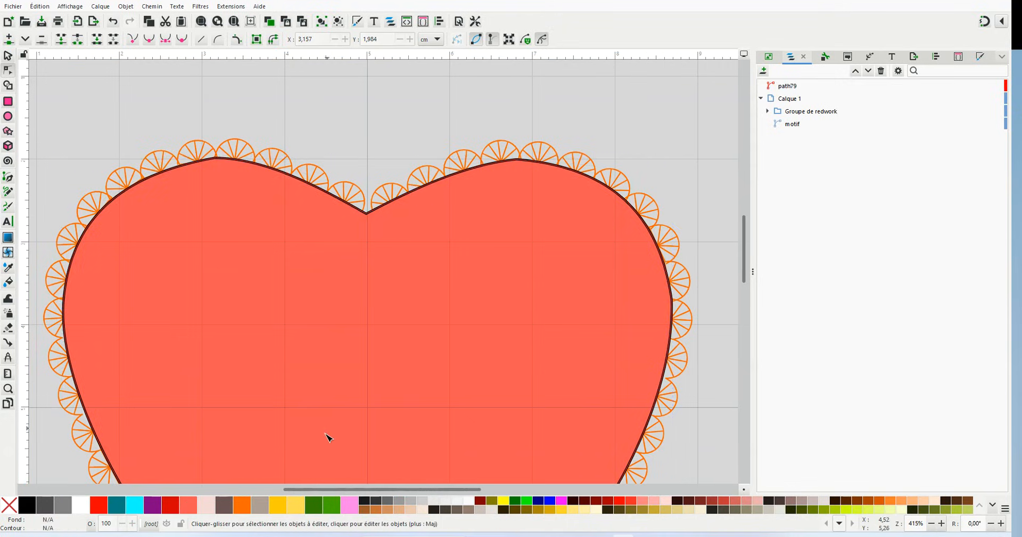
pyautogui.scroll(-3, 326, 434)
pyautogui.moveTo(748, 247); pyautogui.dragTo(747, 301)
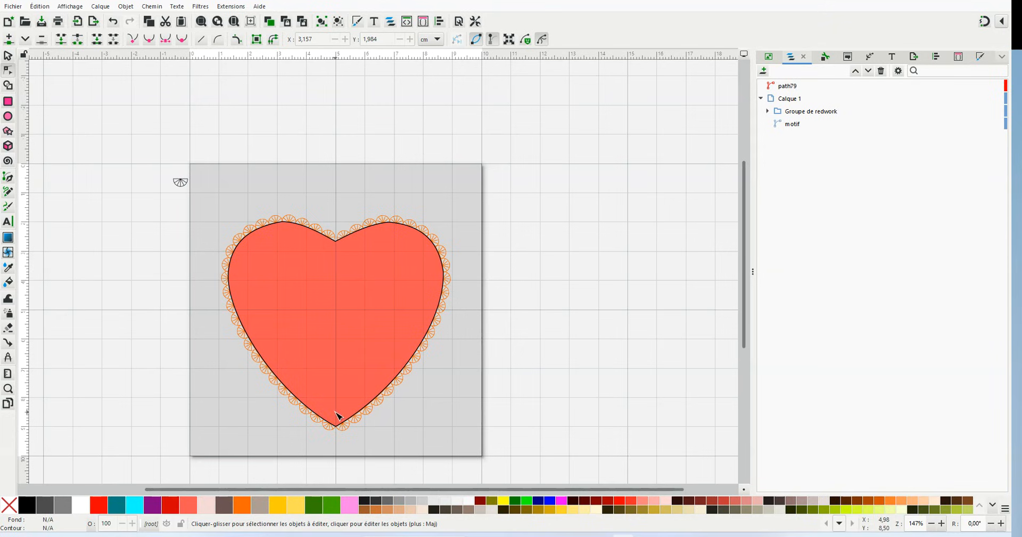
pyautogui.scroll(1, 329, 388)
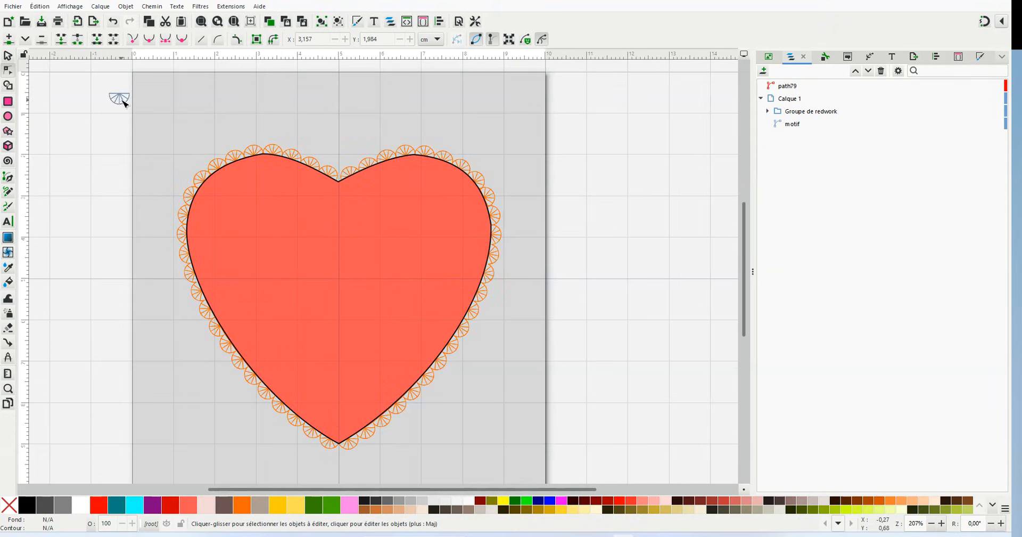